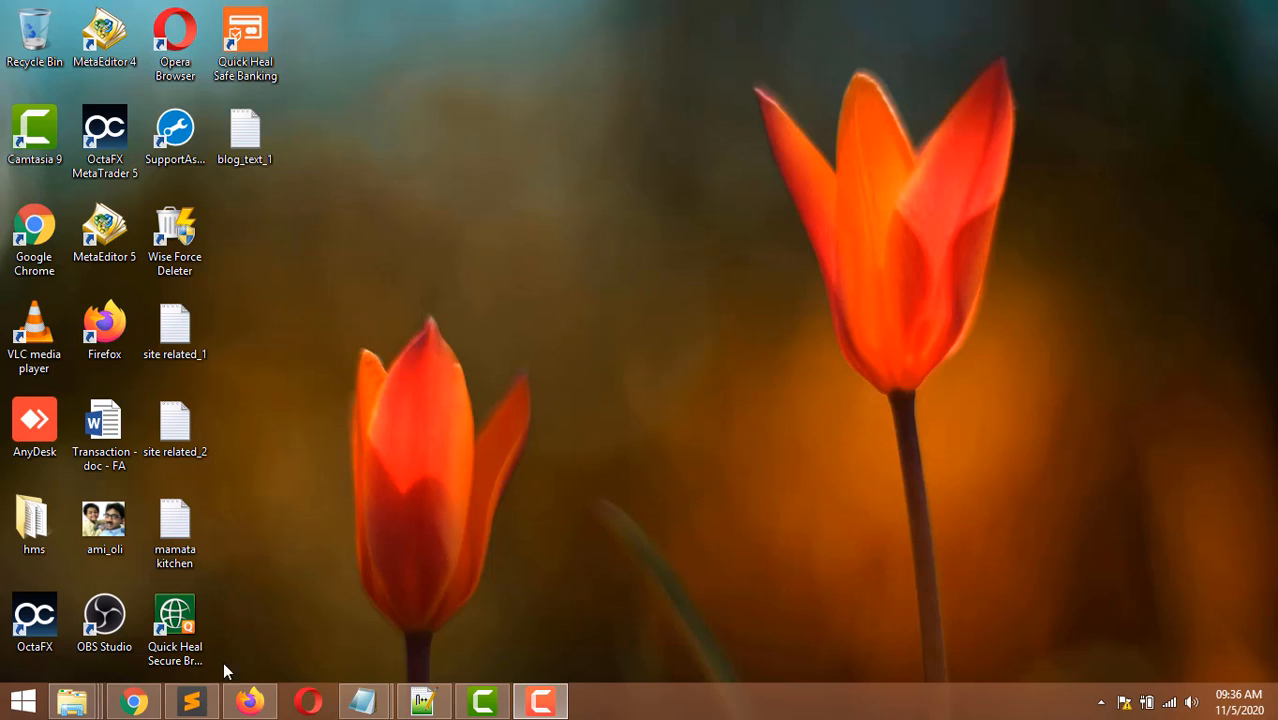
# - Bring the Chrome window with the Google New Tab page to the front
pyautogui.click(148, 705)
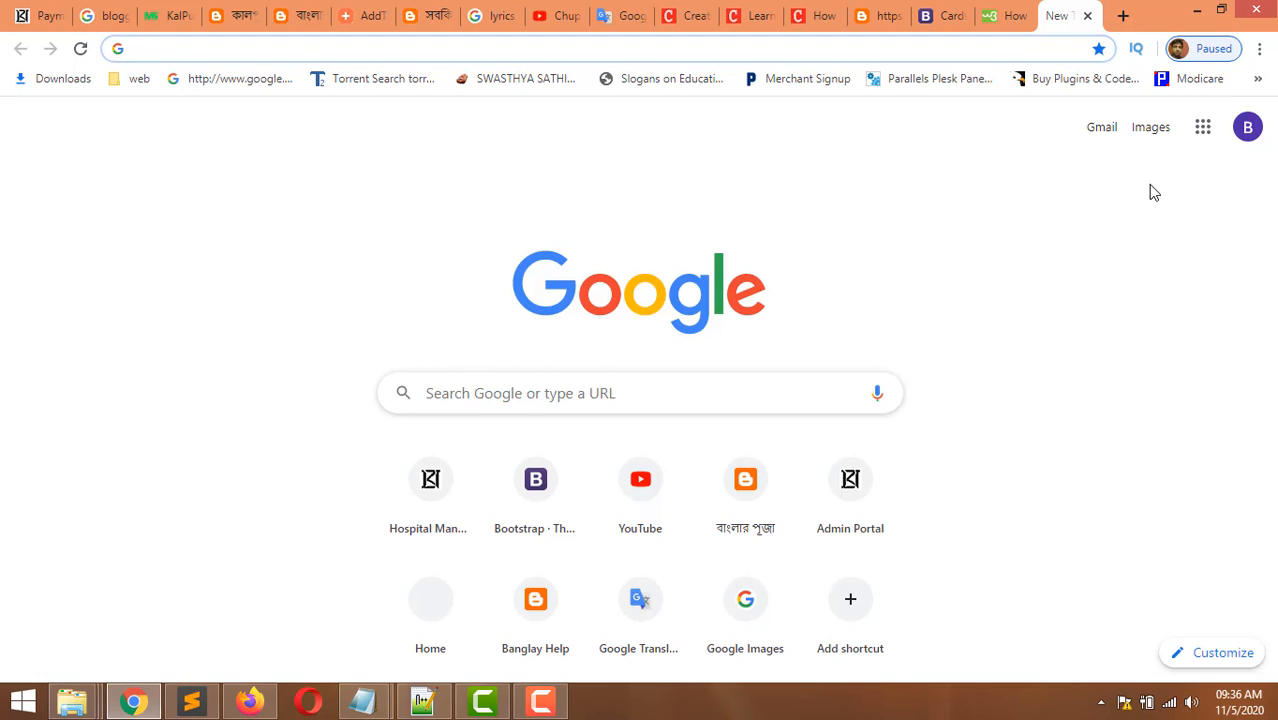
# - Launch Google Drive from the Google apps grid in the current tab
pyautogui.click(1203, 130)
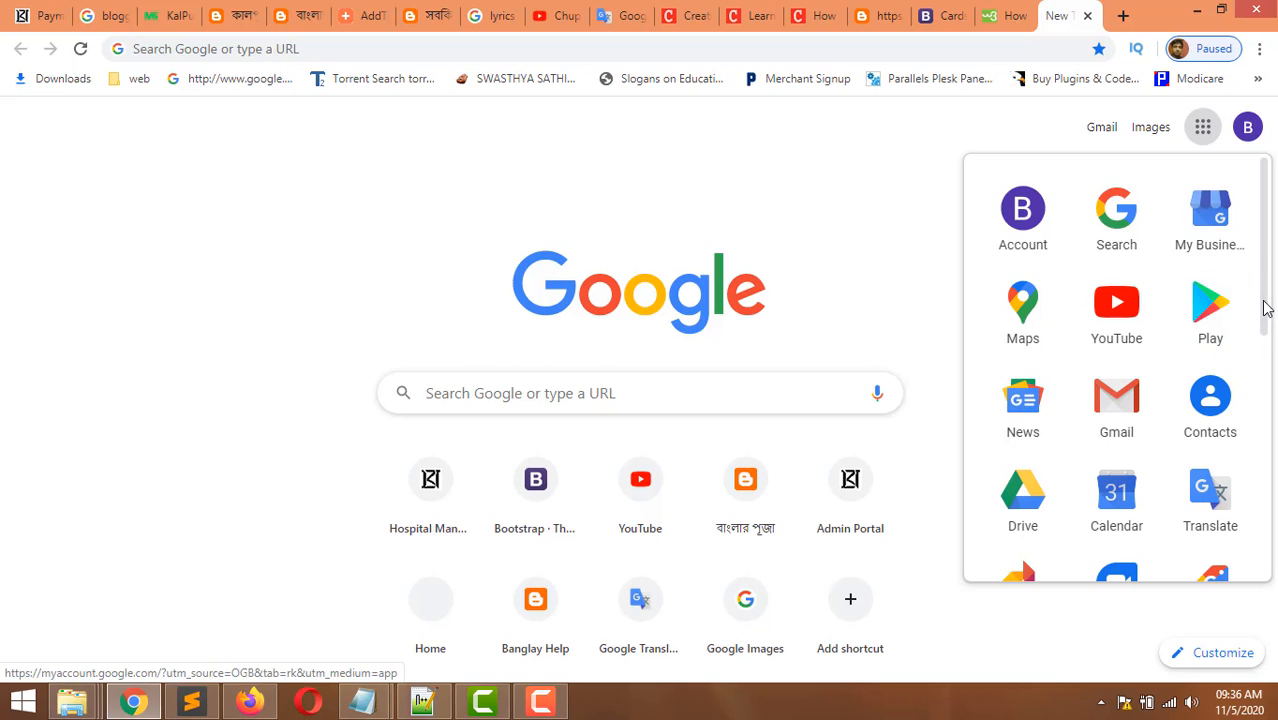
pyautogui.moveTo(1264, 308)
pyautogui.mouseDown()
pyautogui.moveTo(1248, 562)
pyautogui.moveTo(1255, 322)
pyautogui.mouseUp()
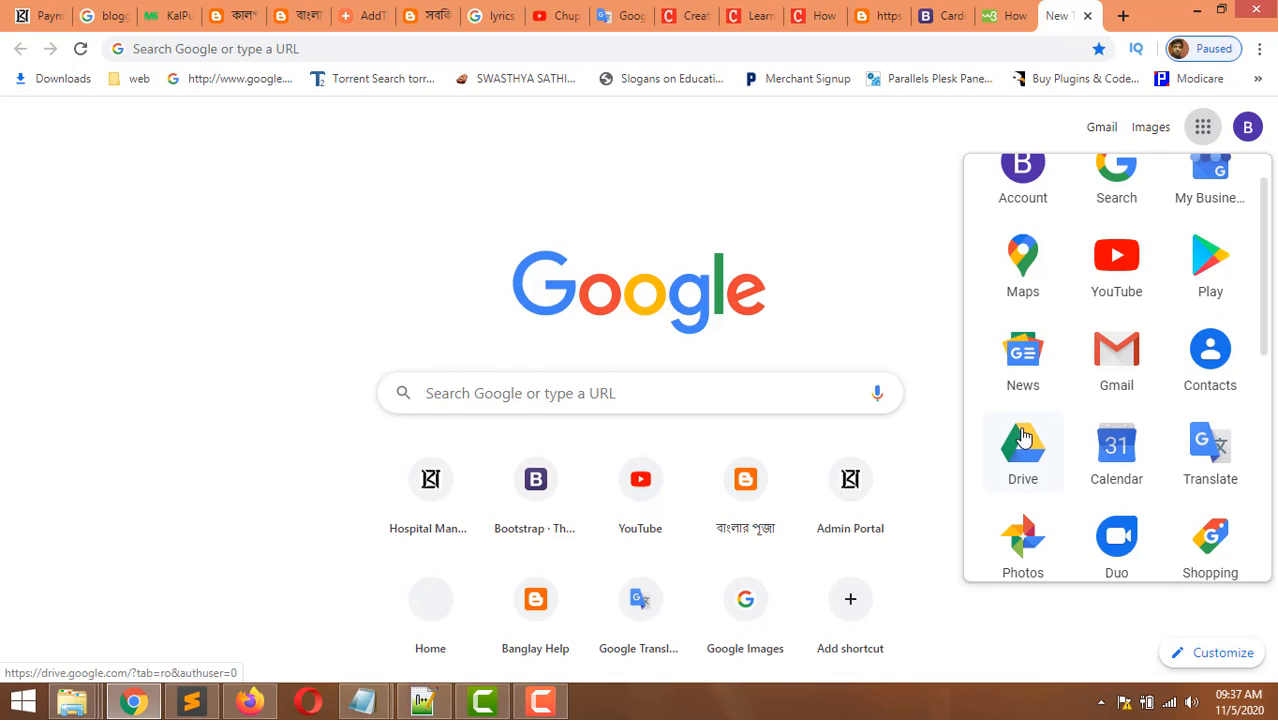
pyautogui.click(1022, 437)
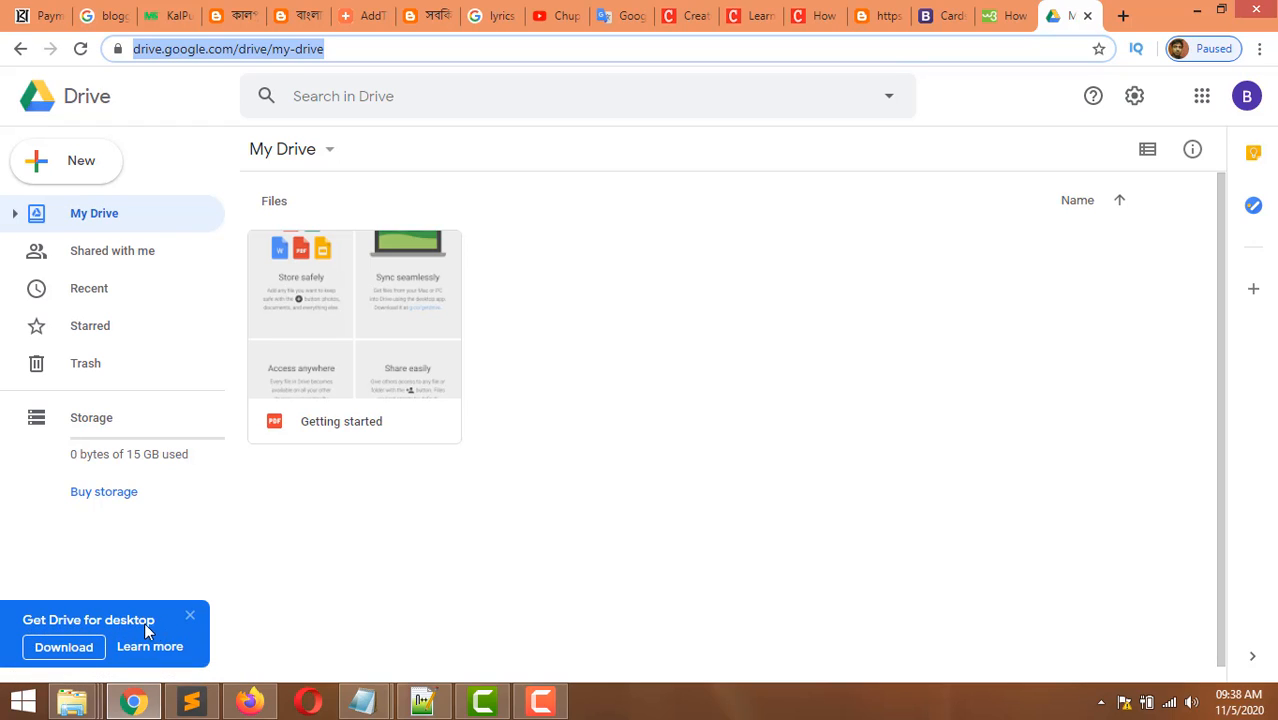
# - Once My Drive loads, choose Download on the Get Drive for desktop popup
pyautogui.click(64, 656)
pyautogui.click(84, 163)
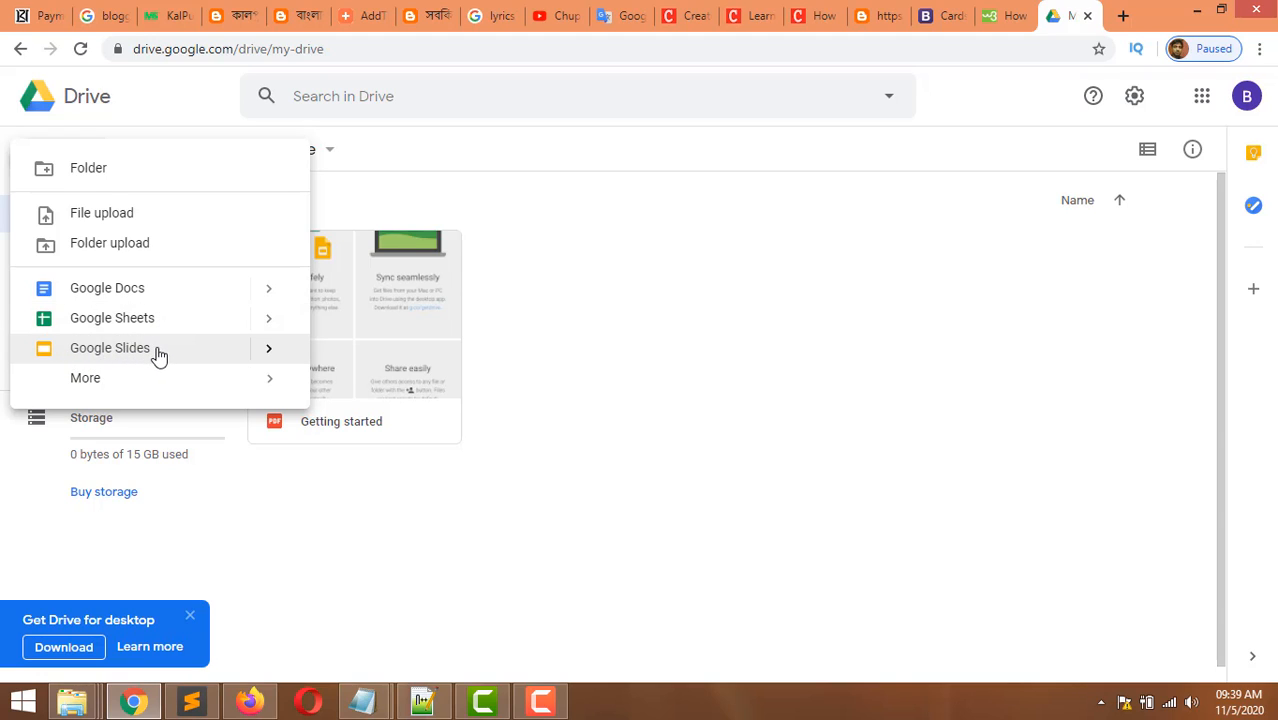
pyautogui.click(91, 382)
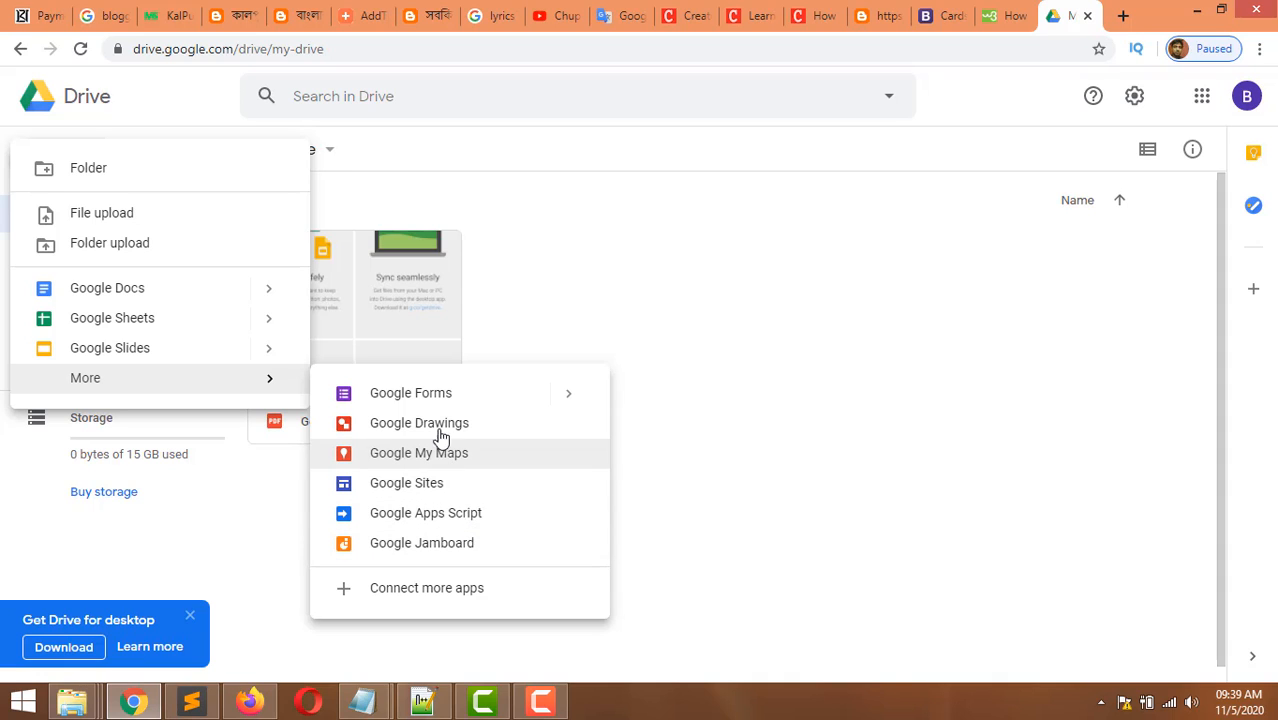
pyautogui.moveTo(235, 340)
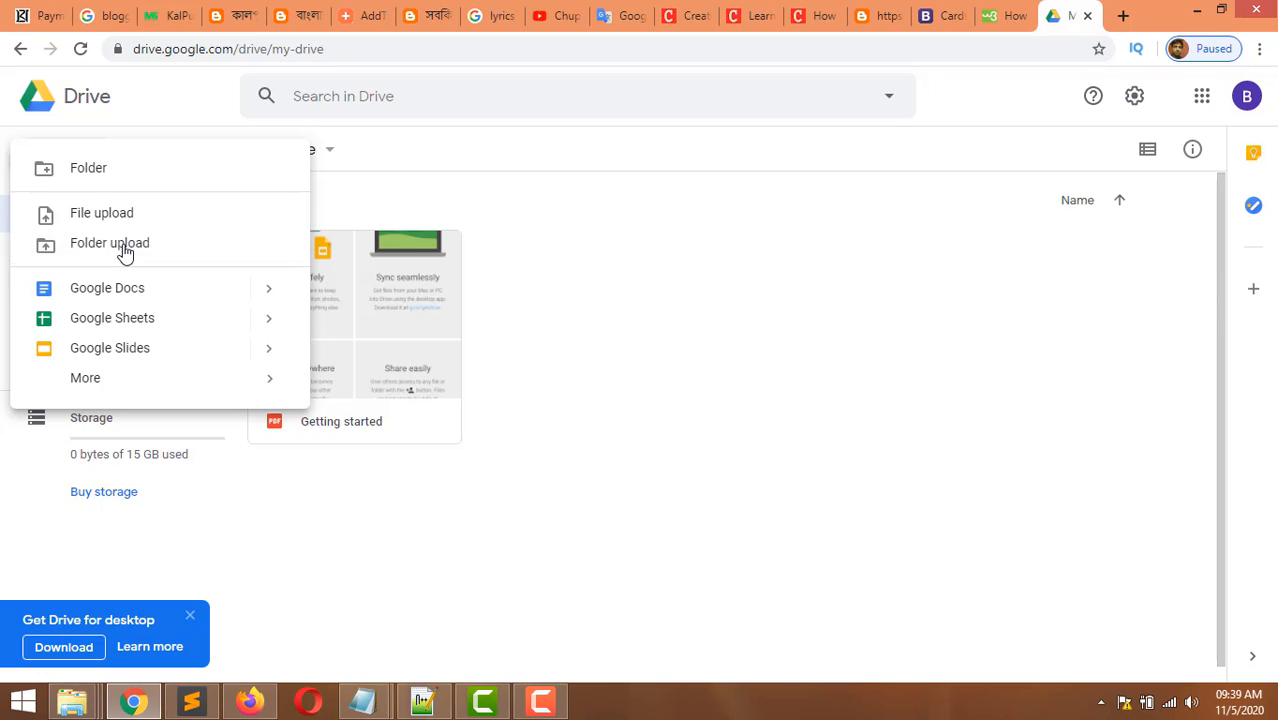
pyautogui.click(122, 250)
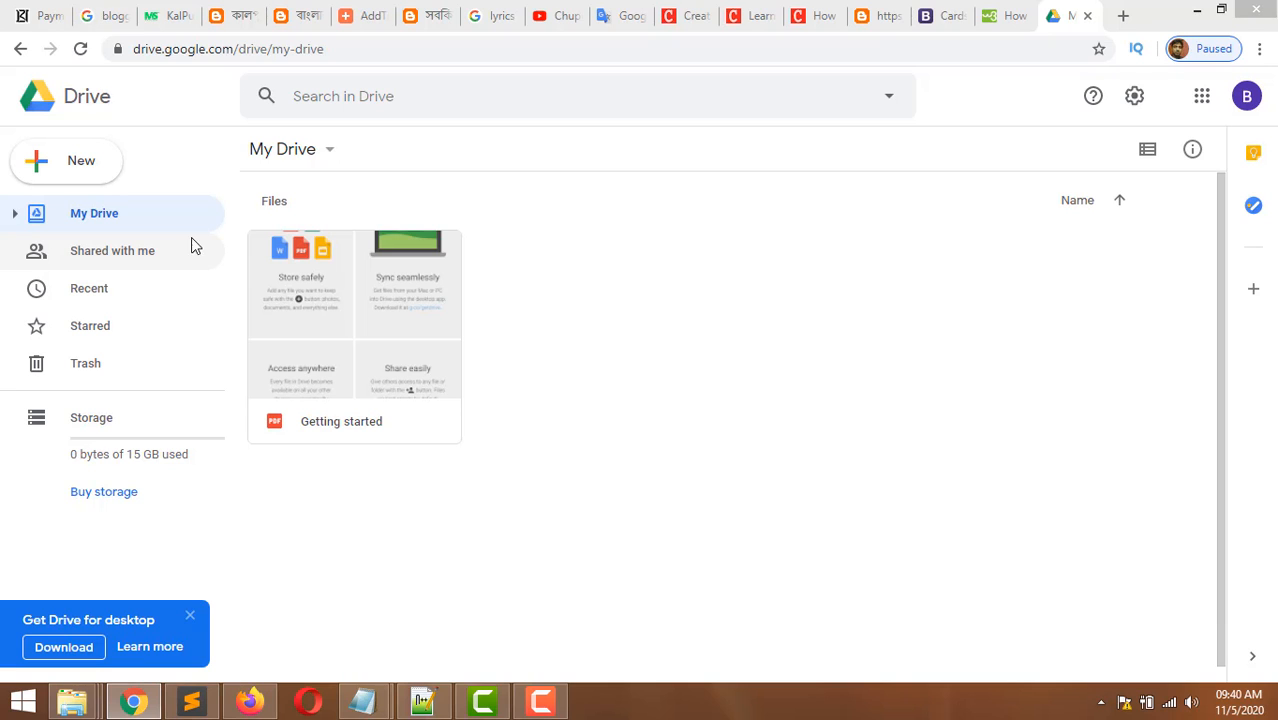
pyautogui.hotkey('shift', 'i')
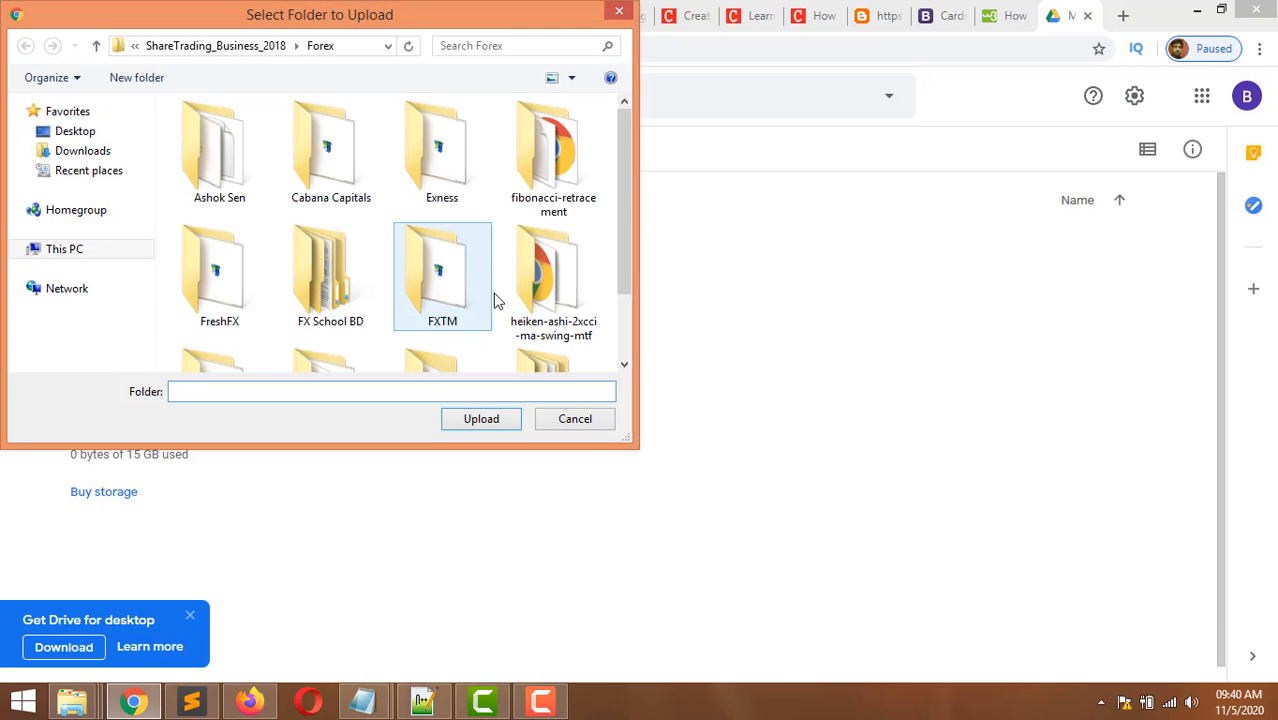
pyautogui.click(567, 416)
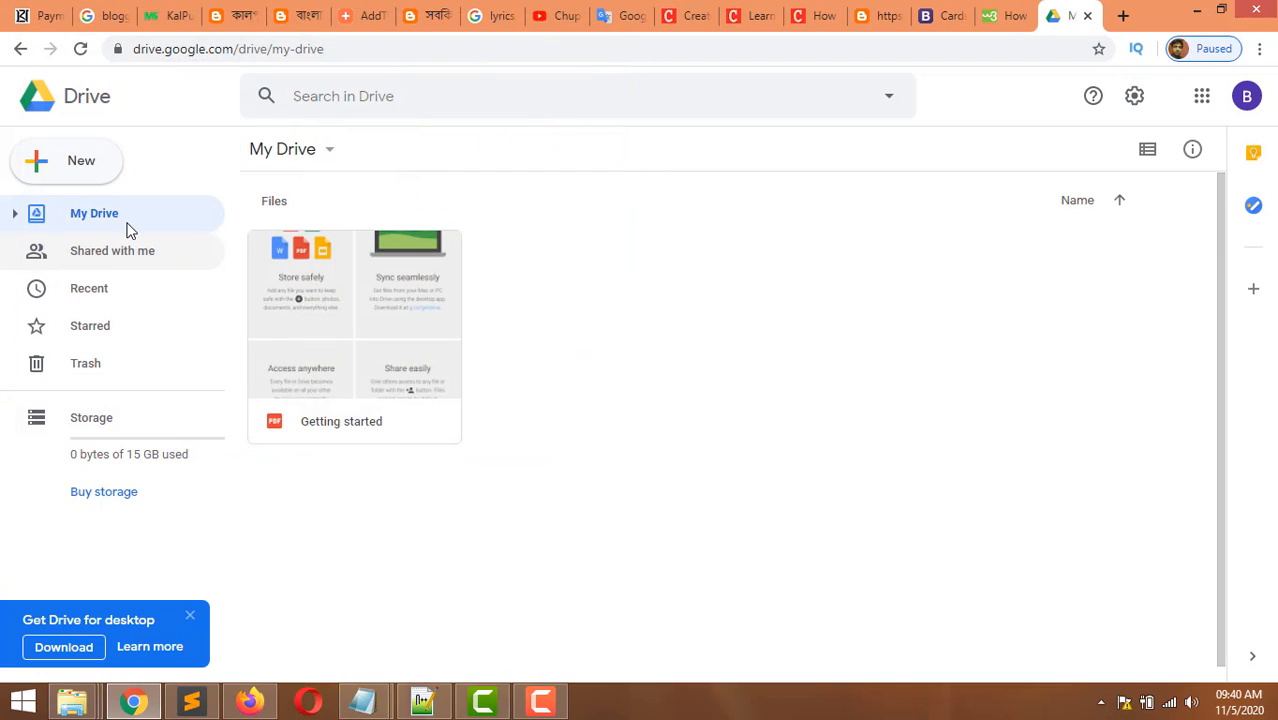
# - Create a new folder named bengali-font in My Drive
pyautogui.click(81, 171)
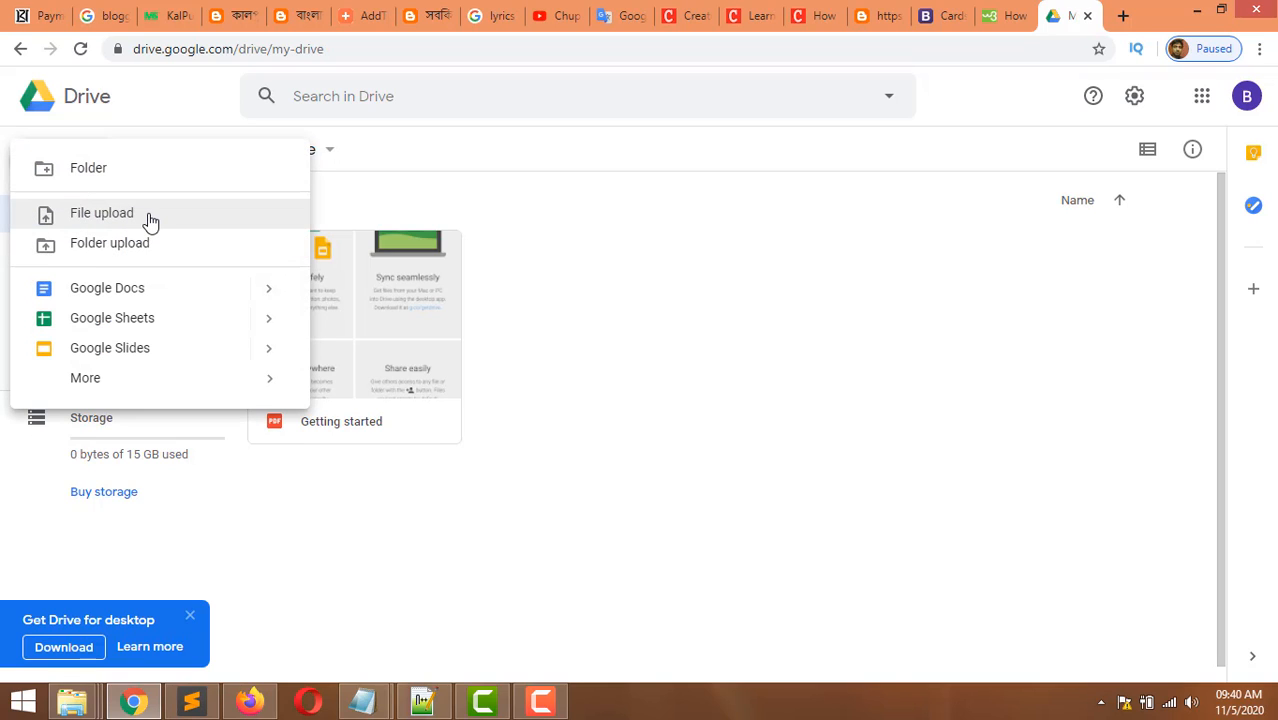
pyautogui.click(105, 170)
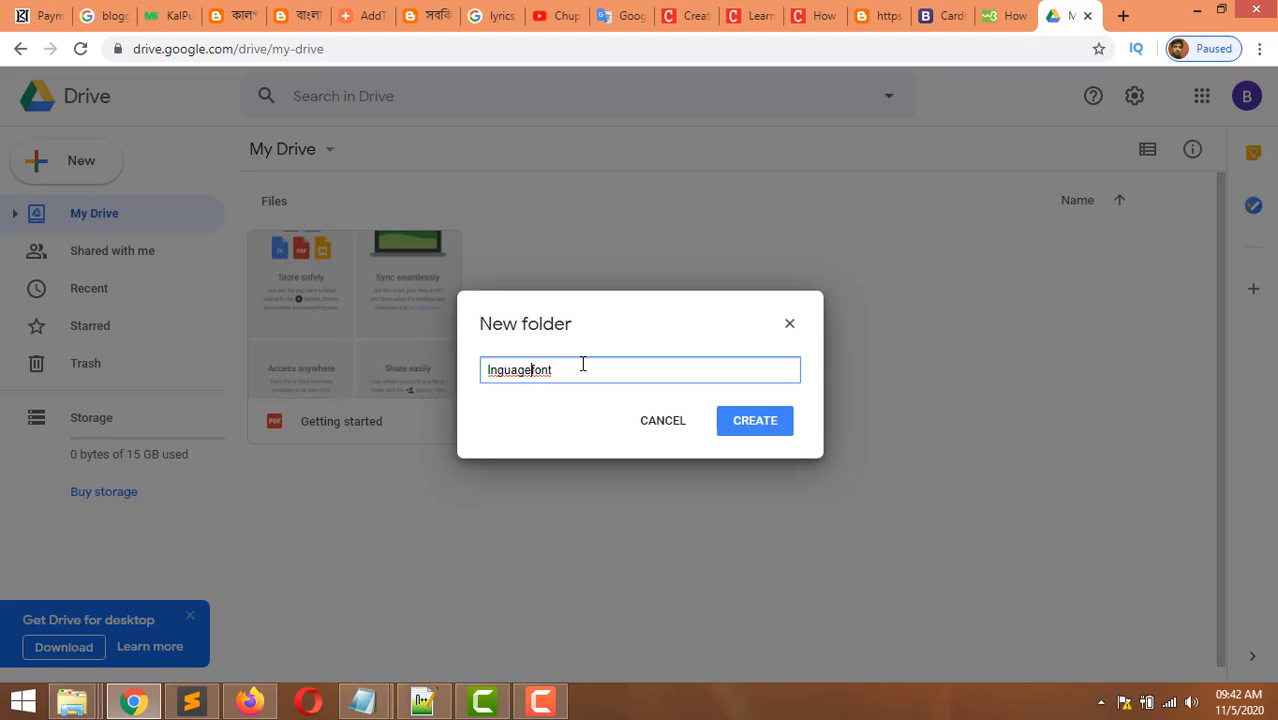
pyautogui.press('BackSpace')
pyautogui.press('BackSpace')
pyautogui.press('BackSpace')
pyautogui.press('BackSpace')
pyautogui.press('BackSpace')
pyautogui.write('bengali')
pyautogui.write('-')
pyautogui.click(751, 424)
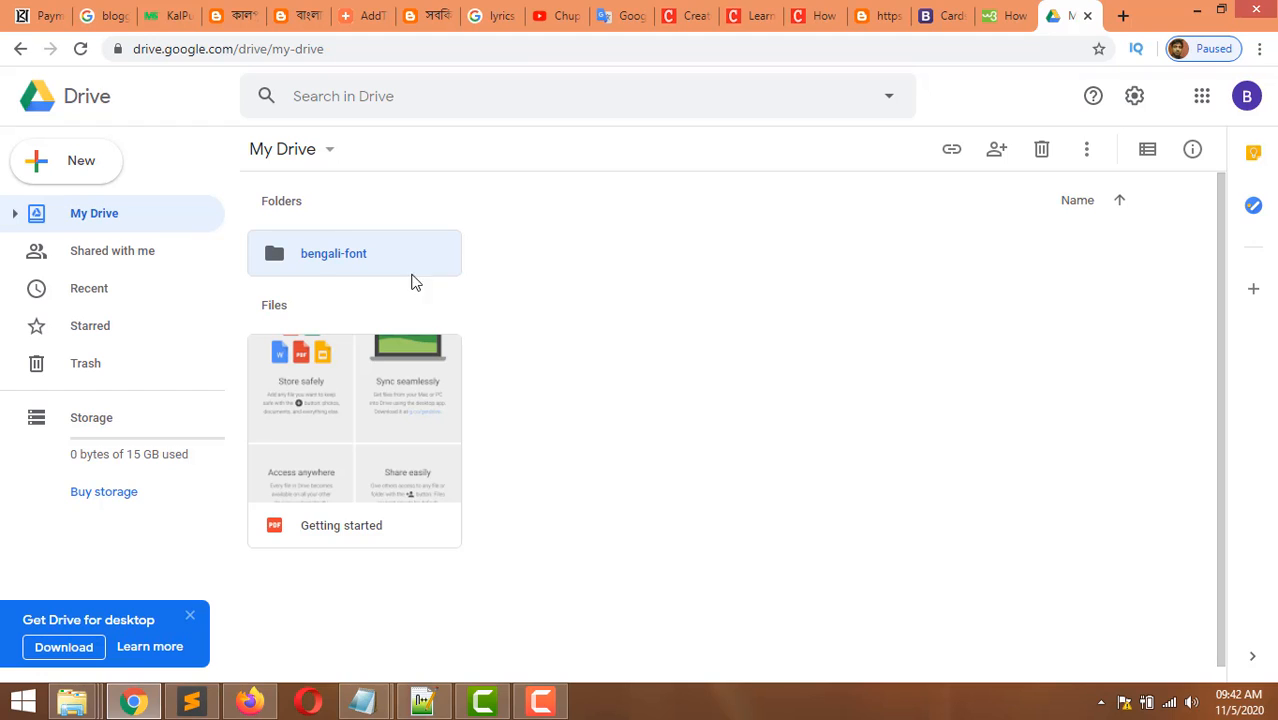
# - Open the bengali-font folder and select it under My Drive in the sidebar tree
pyautogui.doubleClick(333, 256)
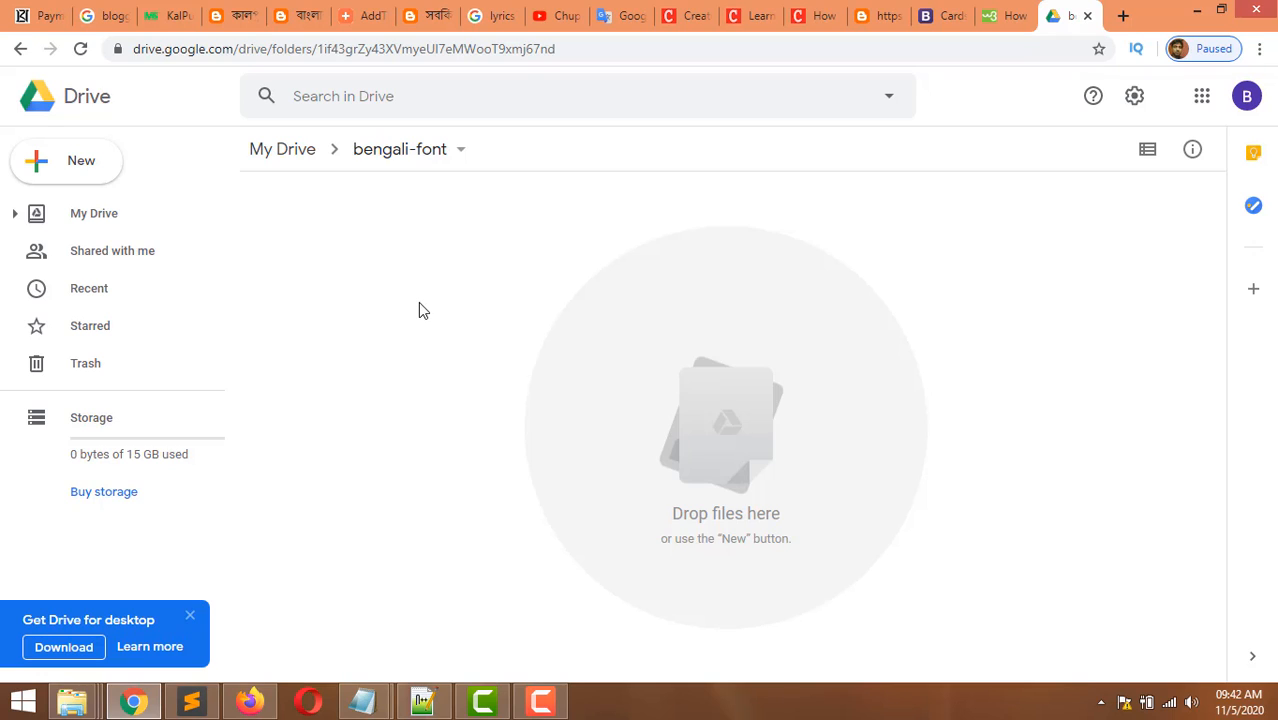
pyautogui.click(16, 216)
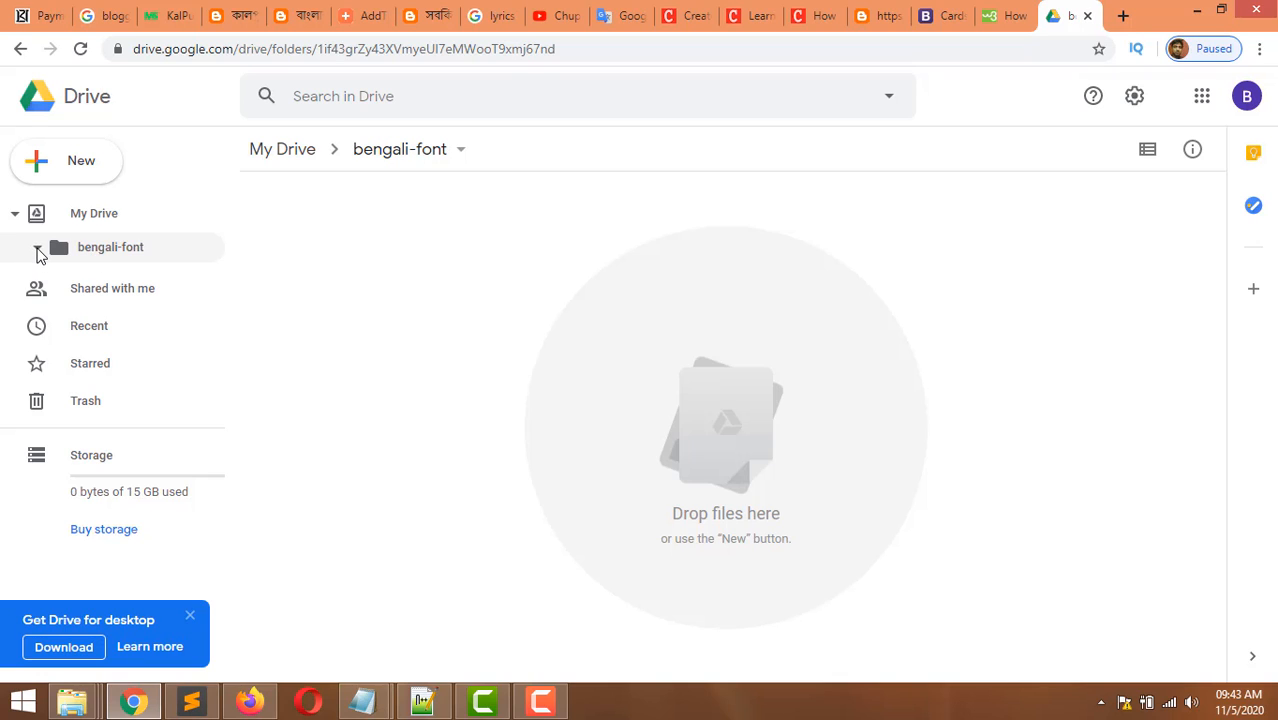
pyautogui.click(100, 256)
# - Upload kalpurush.ttf, Siyamrupali.ttf and Solaimanlipi.ttf from Local Disk (E:), then dismiss the uploads notice
pyautogui.click(90, 190)
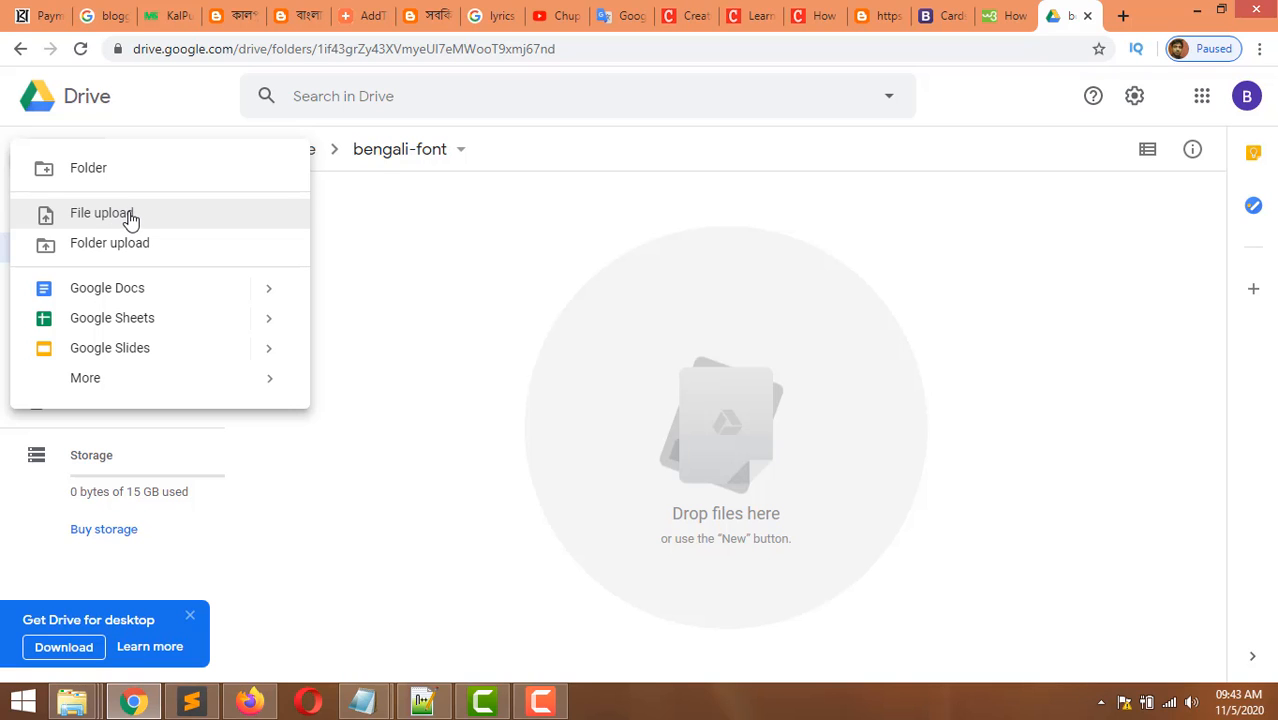
pyautogui.click(130, 218)
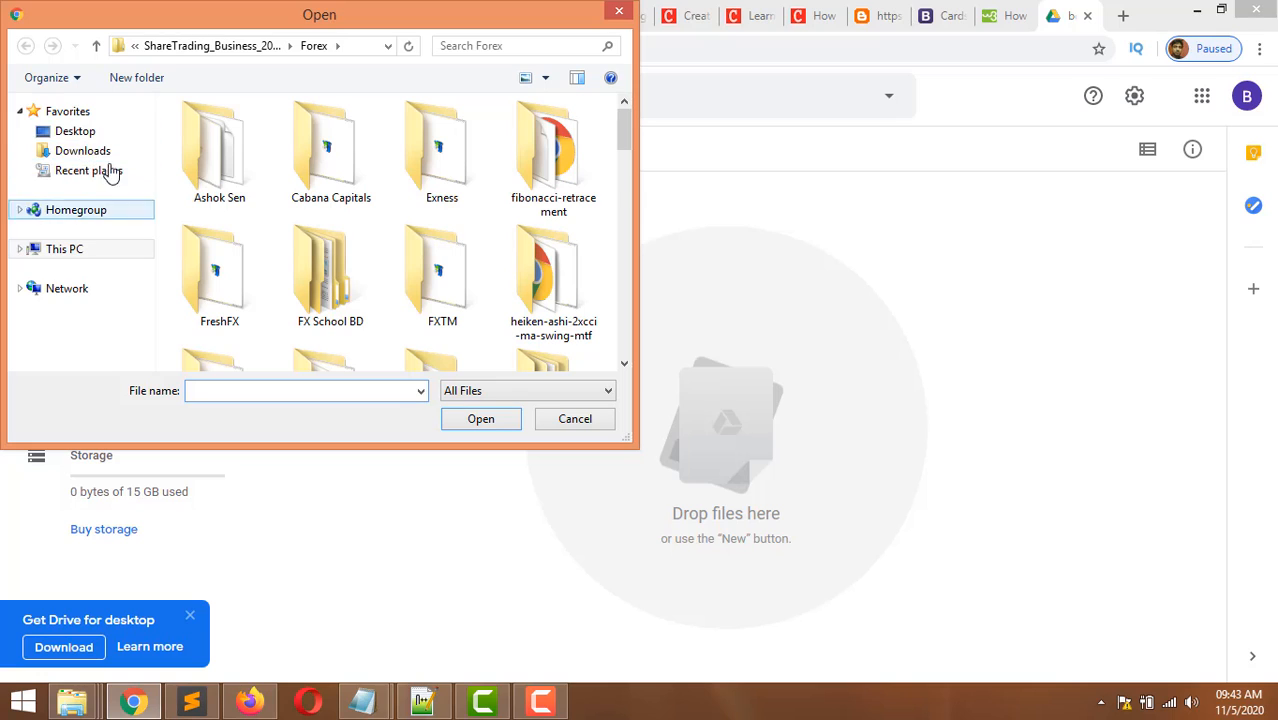
pyautogui.click(85, 256)
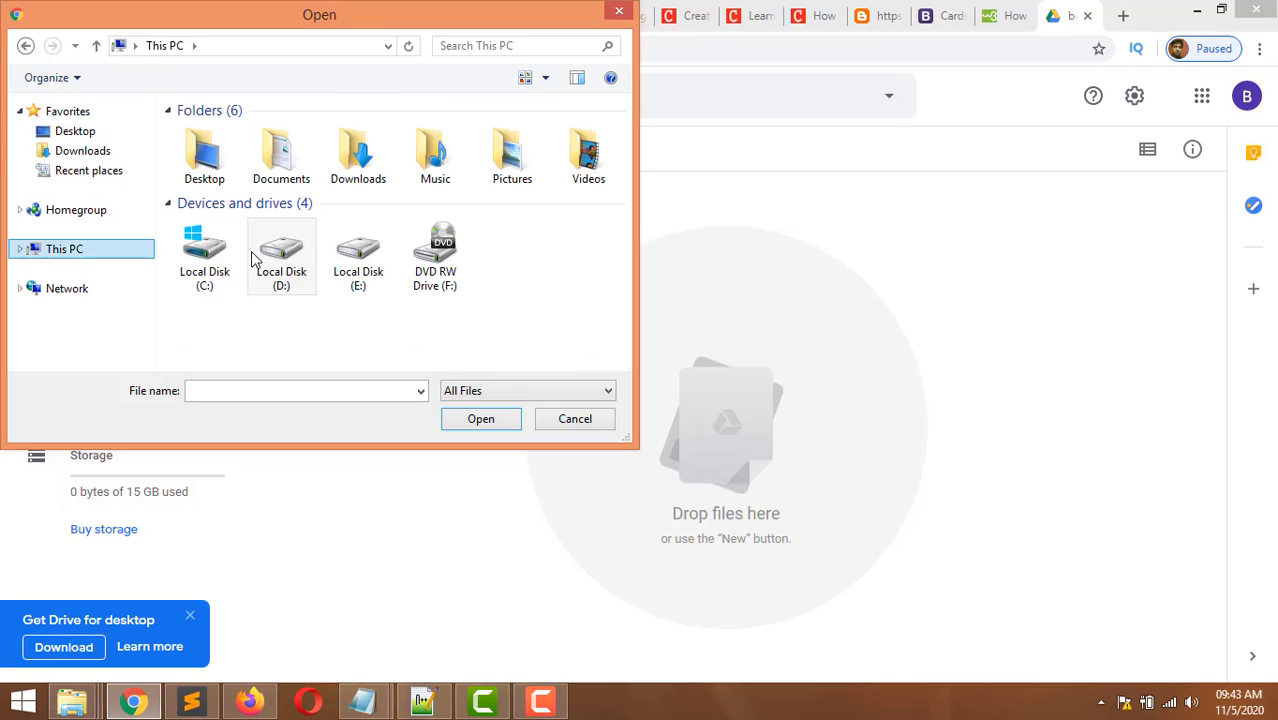
pyautogui.click(364, 260)
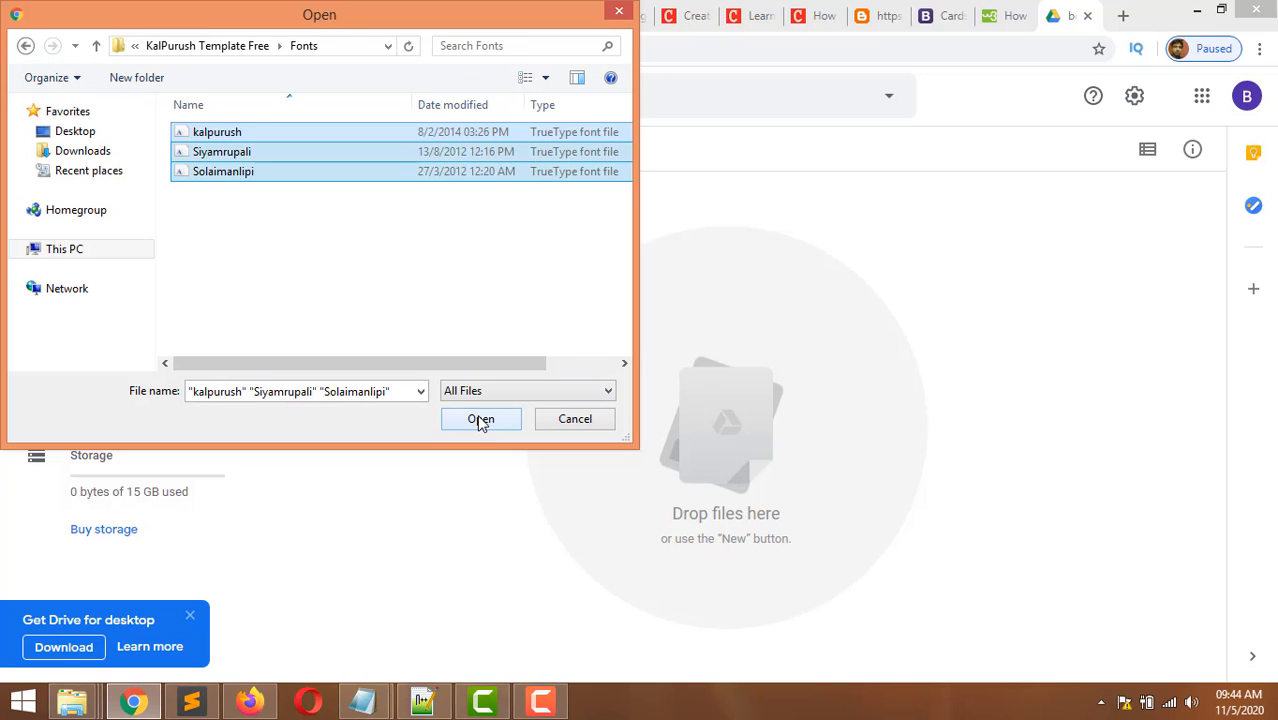
pyautogui.click(480, 419)
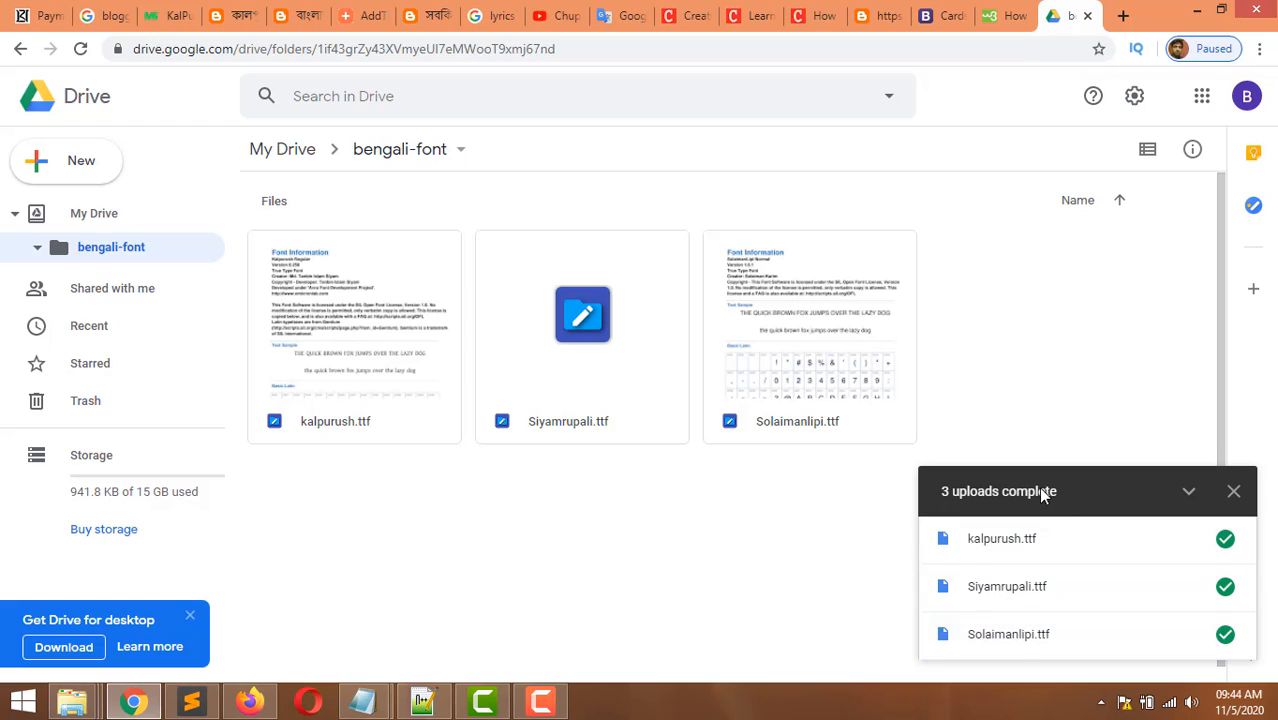
pyautogui.click(1190, 493)
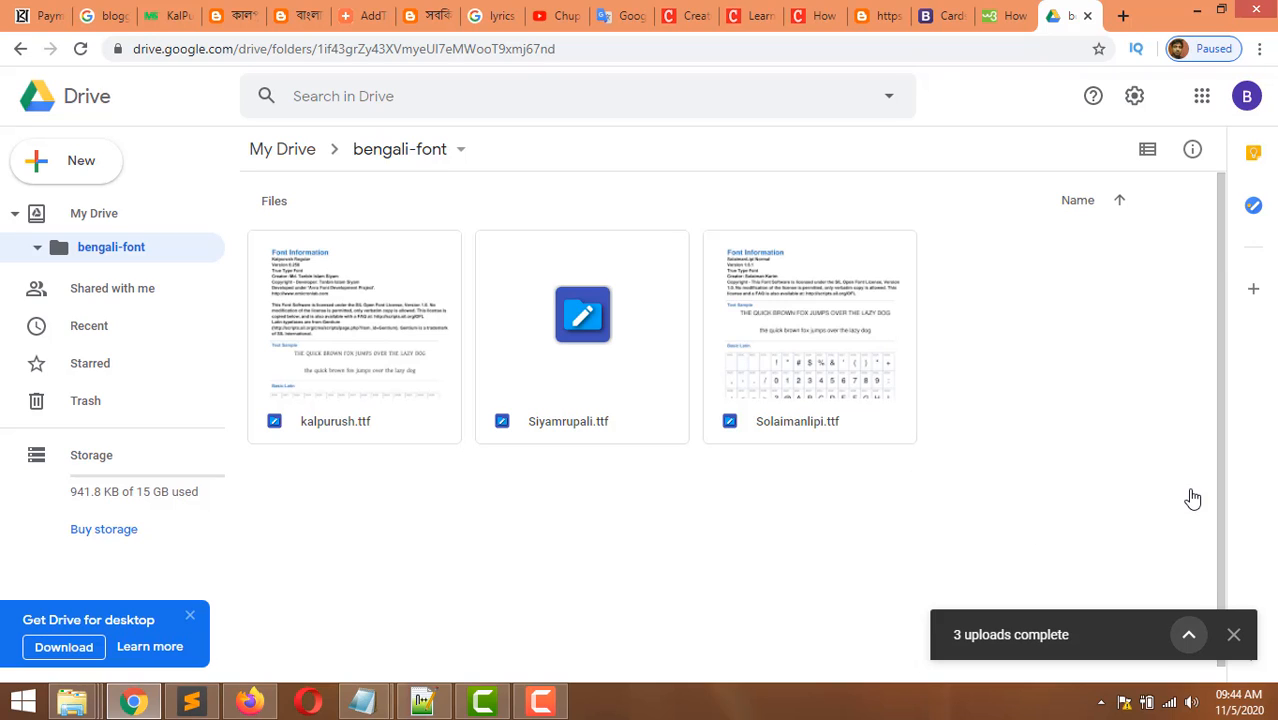
pyautogui.click(1234, 637)
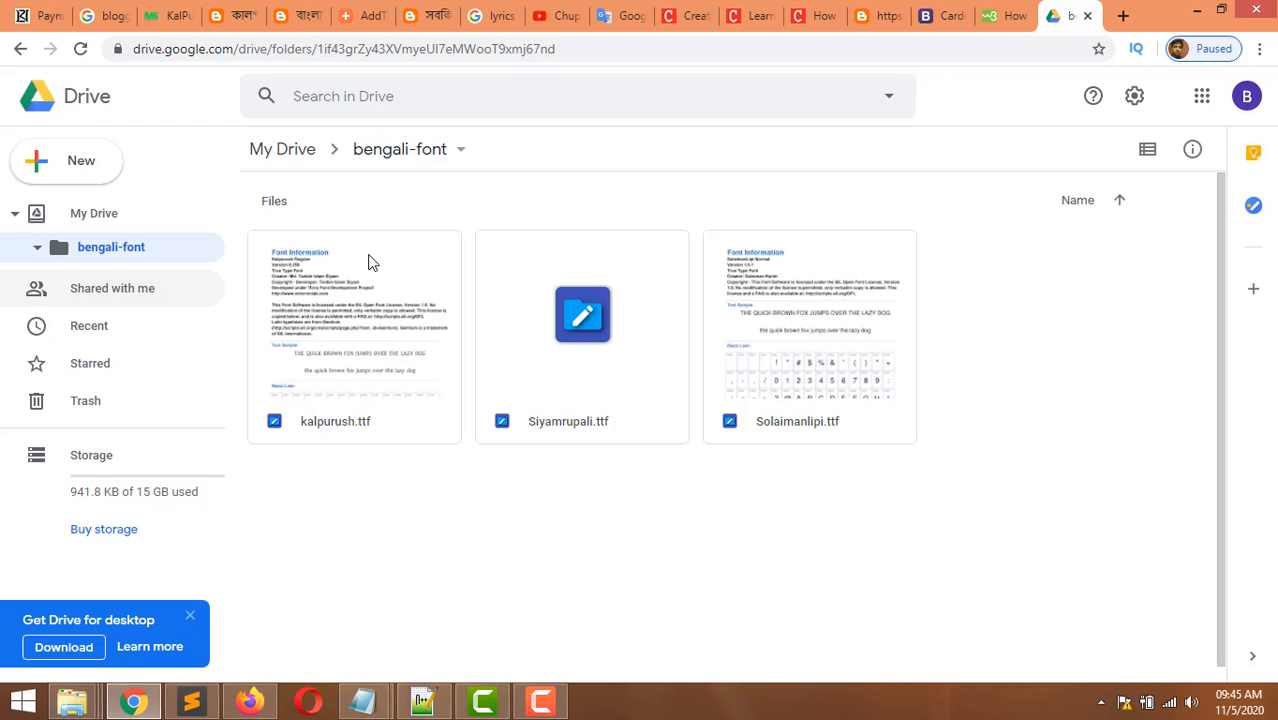
# - Return to My Drive and open the share settings for the bengali-font folder
pyautogui.hotkey('alt', 'Left')
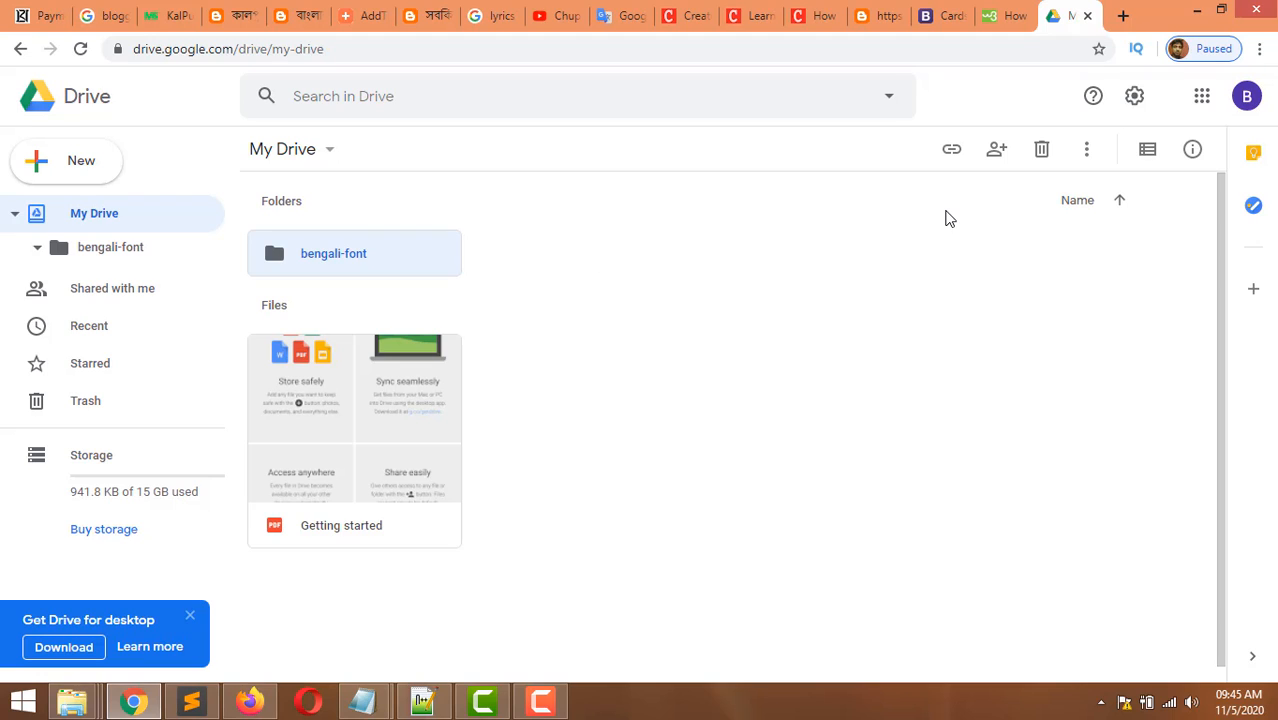
pyautogui.click(997, 150)
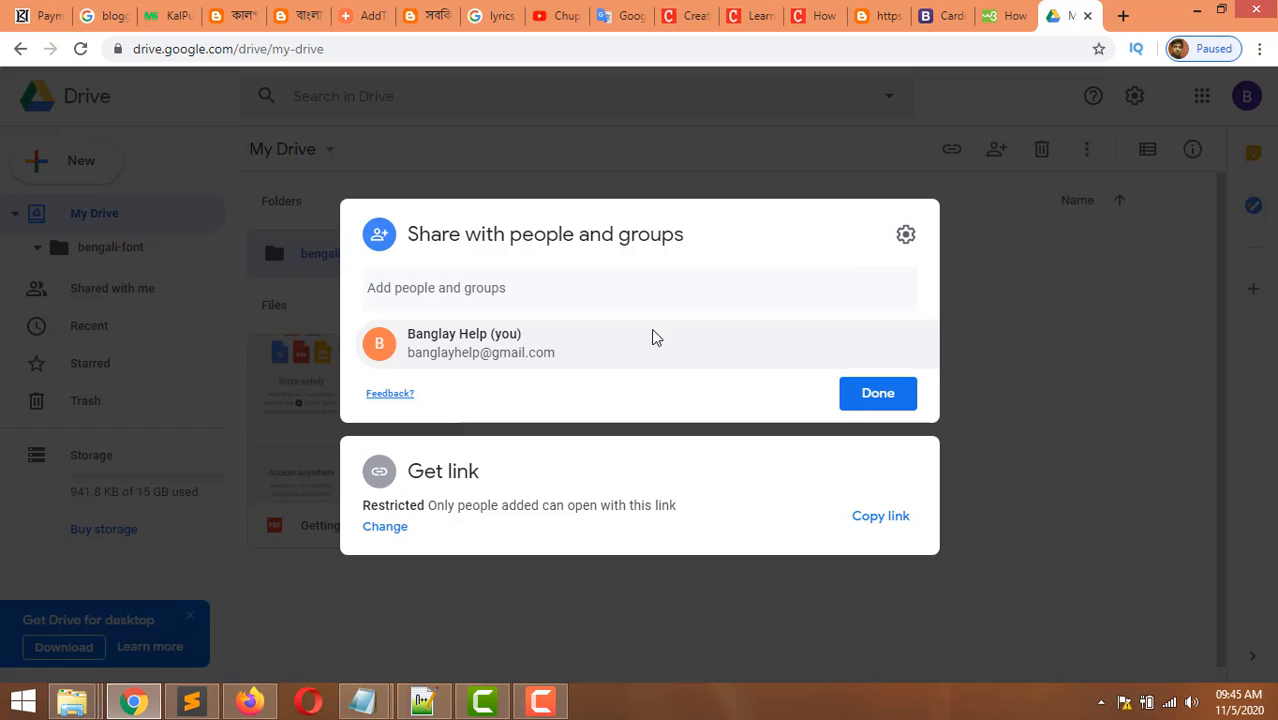
# - Change the folder's link access from Restricted to anyone with the link
pyautogui.click(490, 505)
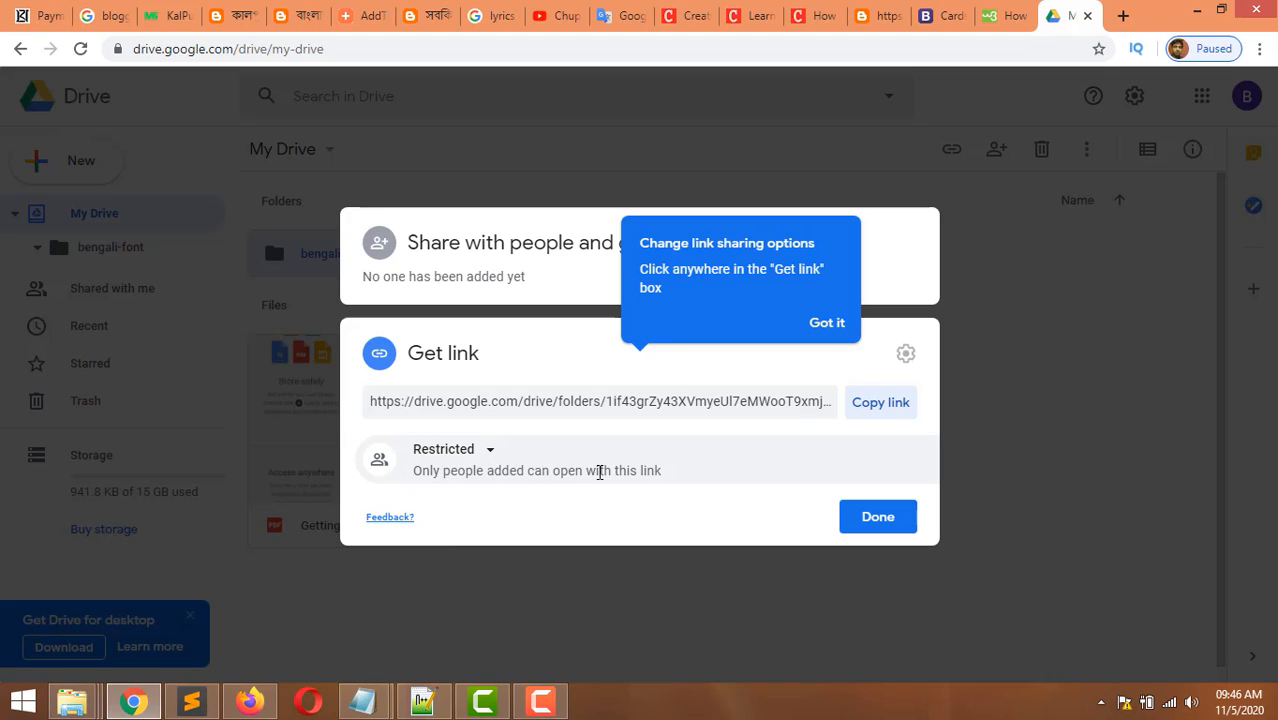
pyautogui.click(492, 456)
pyautogui.click(492, 456)
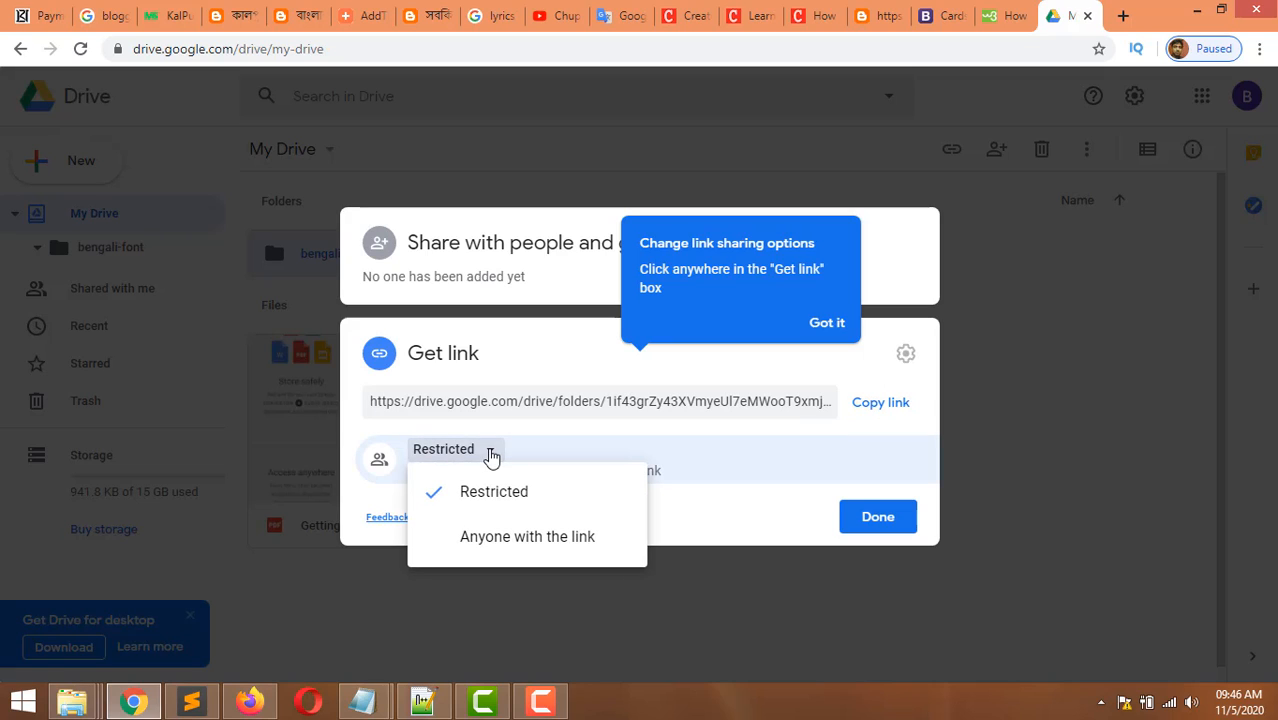
pyautogui.click(506, 541)
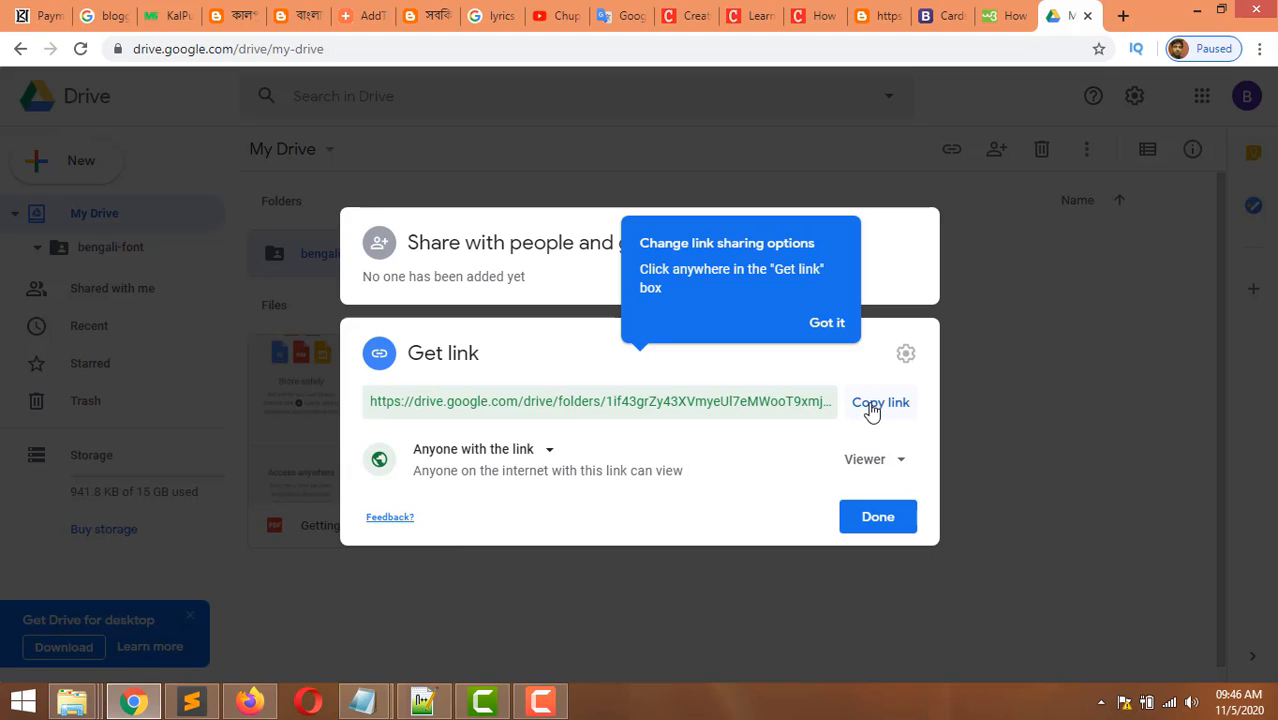
# - Copy the folder's shareable link and close the sharing dialog
pyautogui.click(807, 322)
pyautogui.click(876, 404)
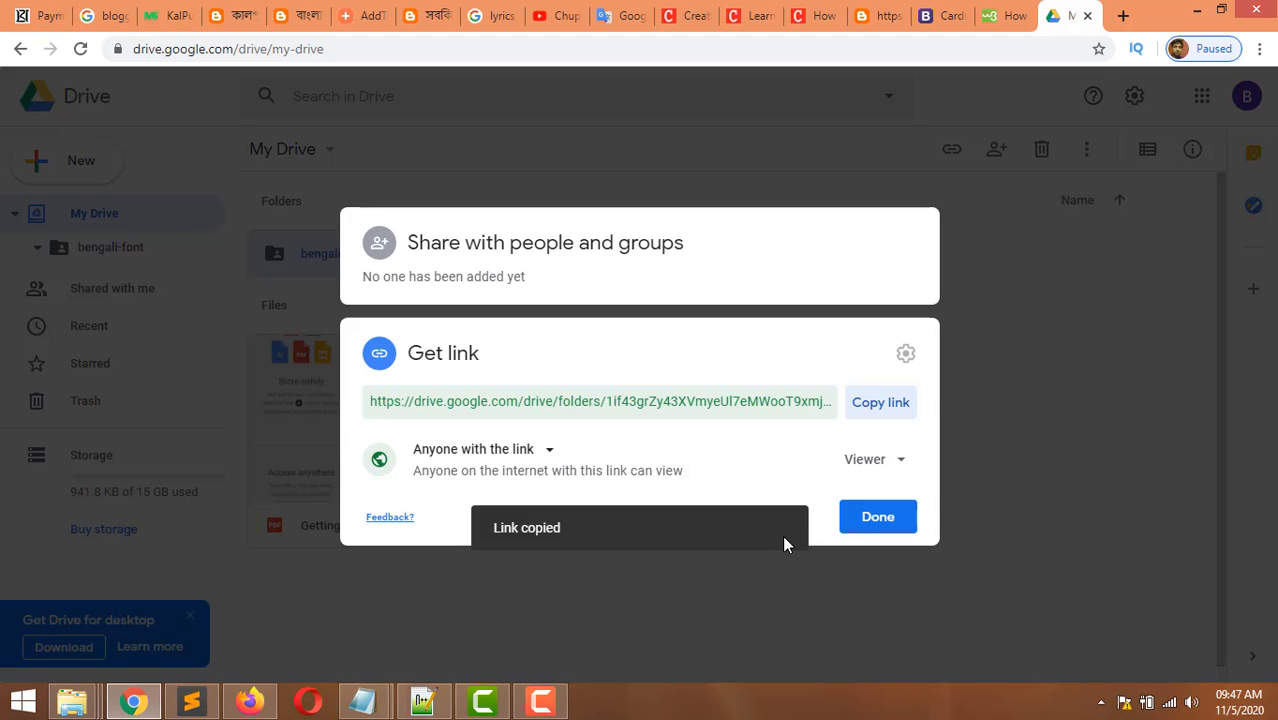
pyautogui.click(875, 518)
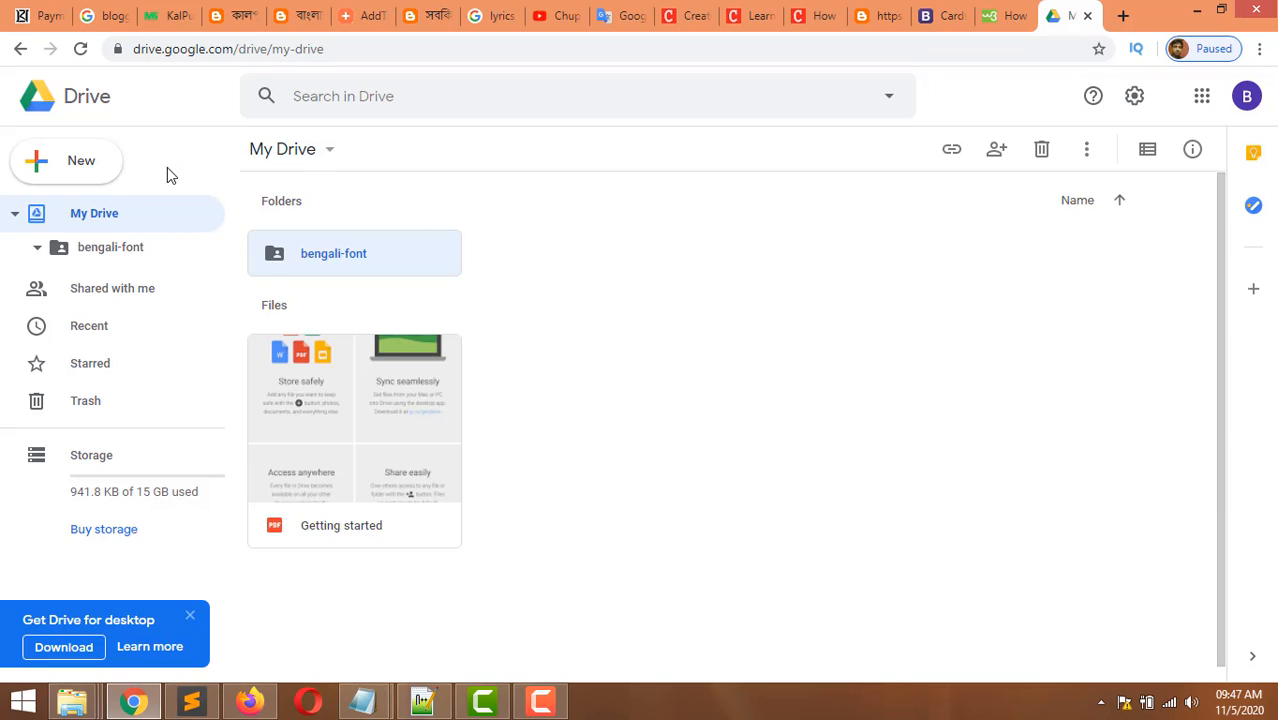
# - Create a new folder named 'my important doc 2020' in My Drive
pyautogui.click(86, 162)
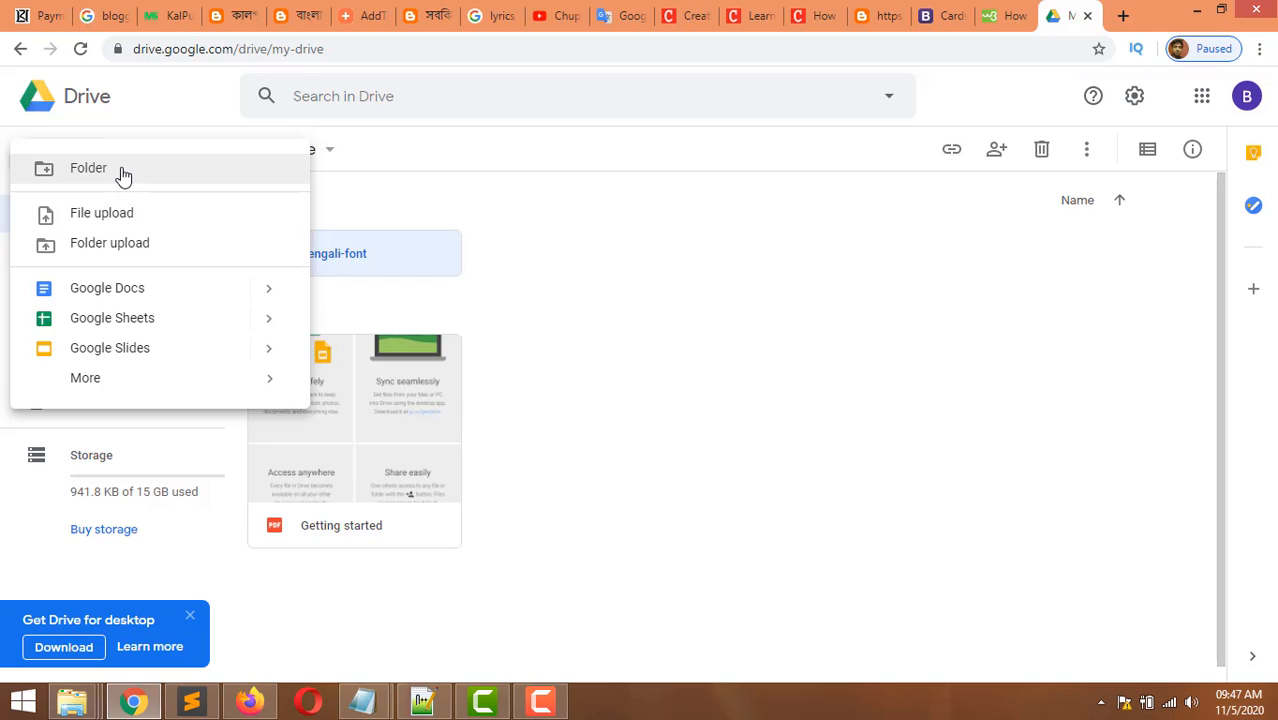
pyautogui.click(123, 172)
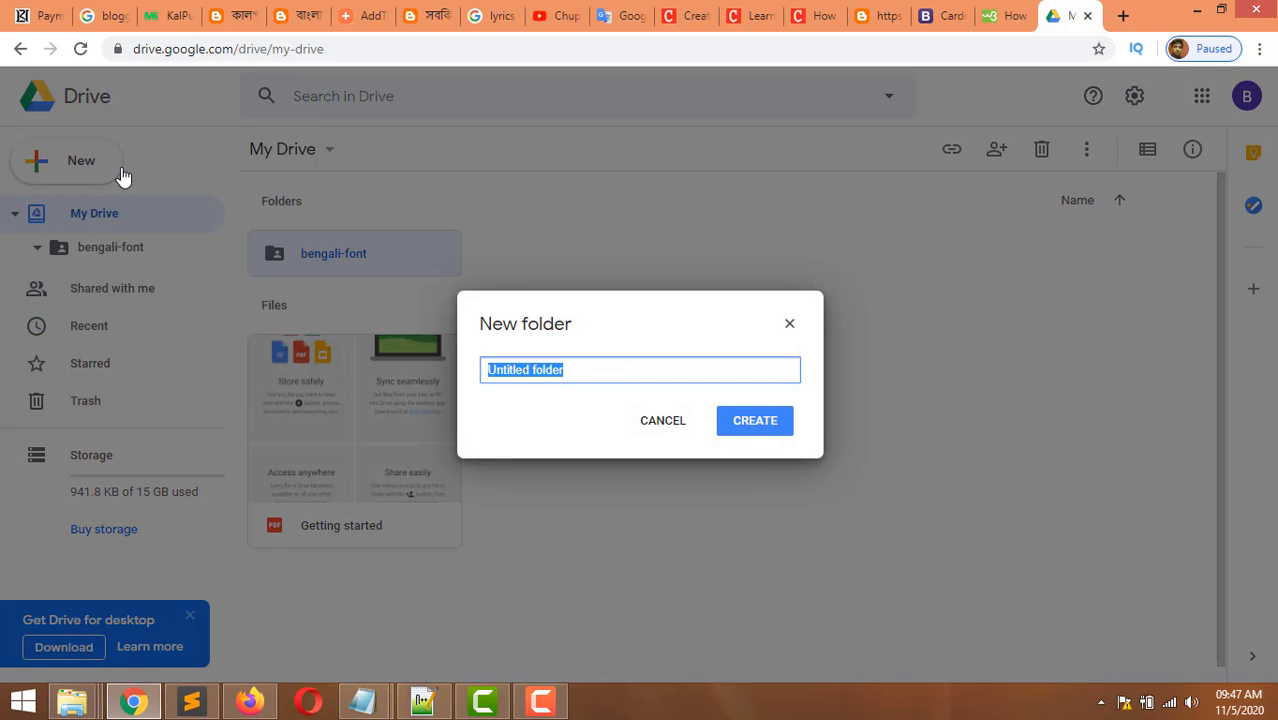
pyautogui.write('m')
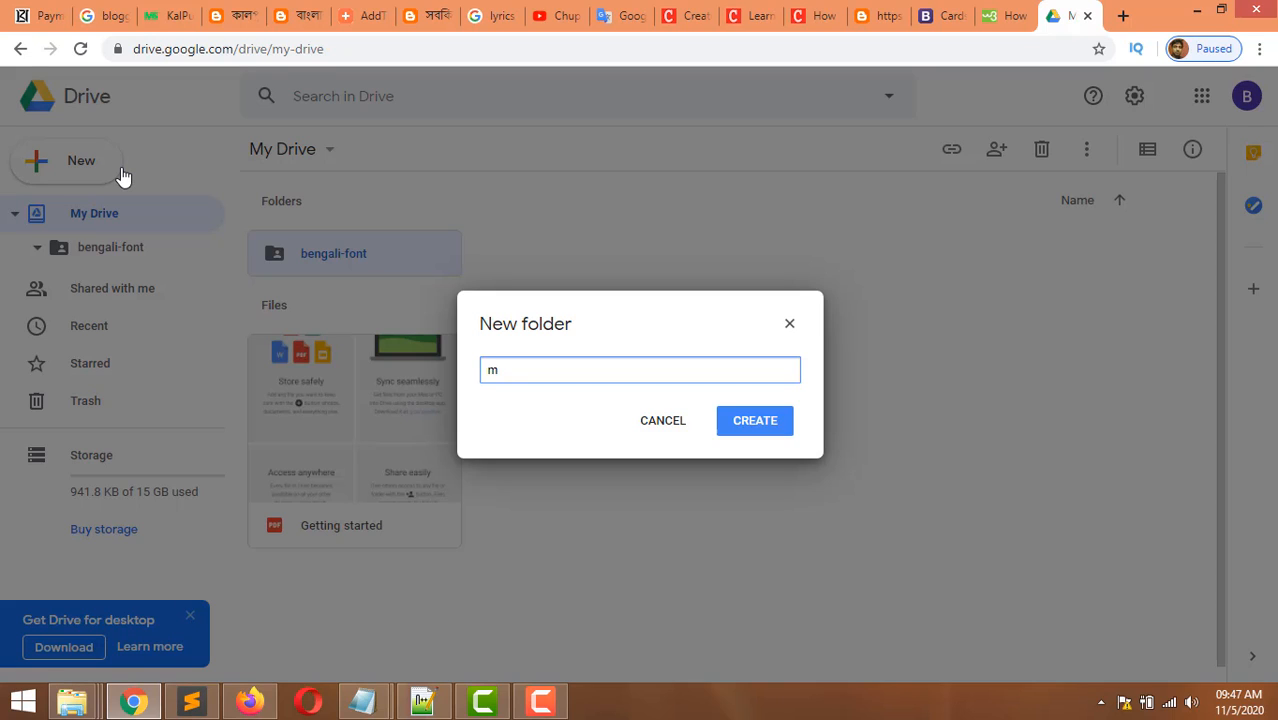
pyautogui.write('y important doc')
pyautogui.click(756, 424)
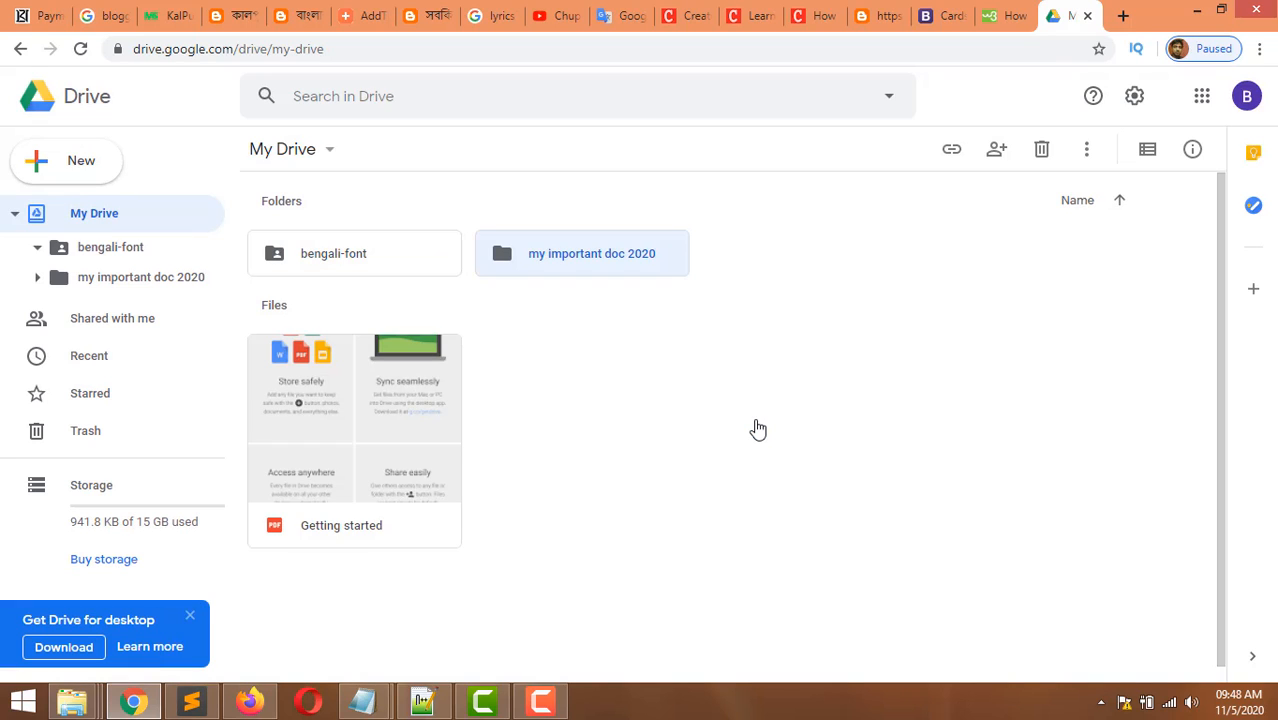
# - Open the my important doc 2020 folder and create a blank Google Doc inside it
pyautogui.doubleClick(566, 259)
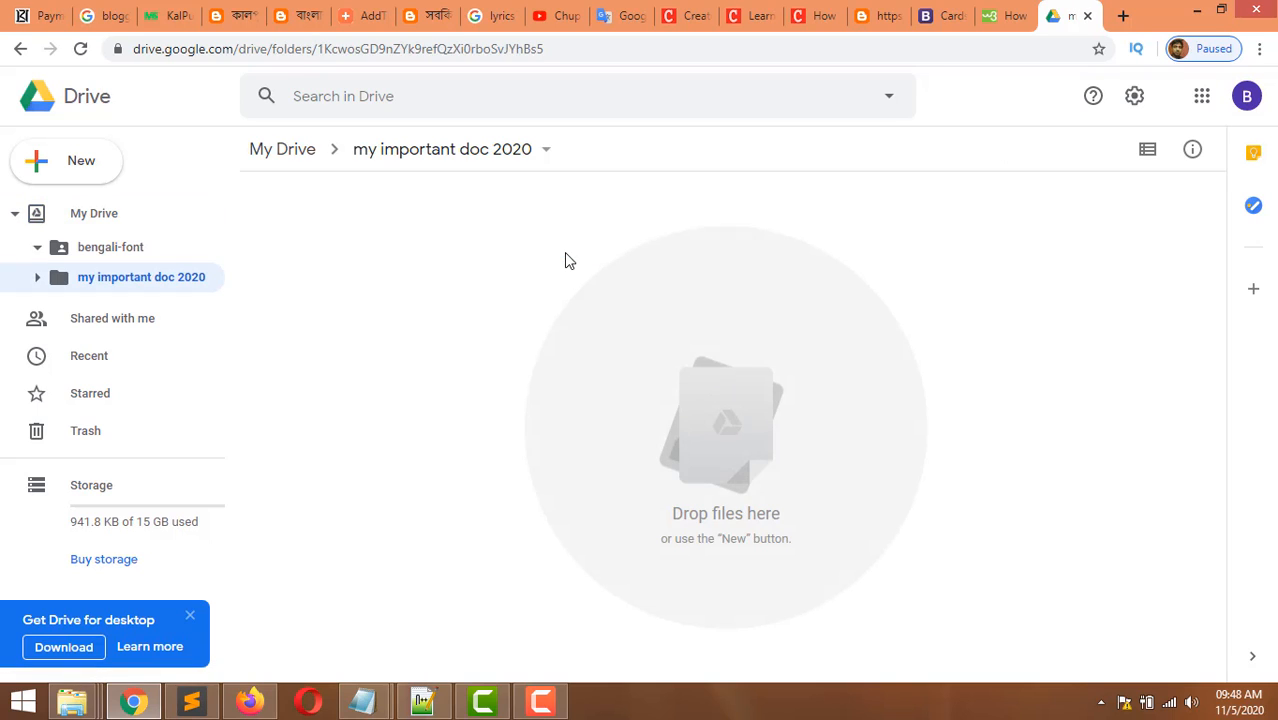
pyautogui.click(37, 277)
pyautogui.click(70, 160)
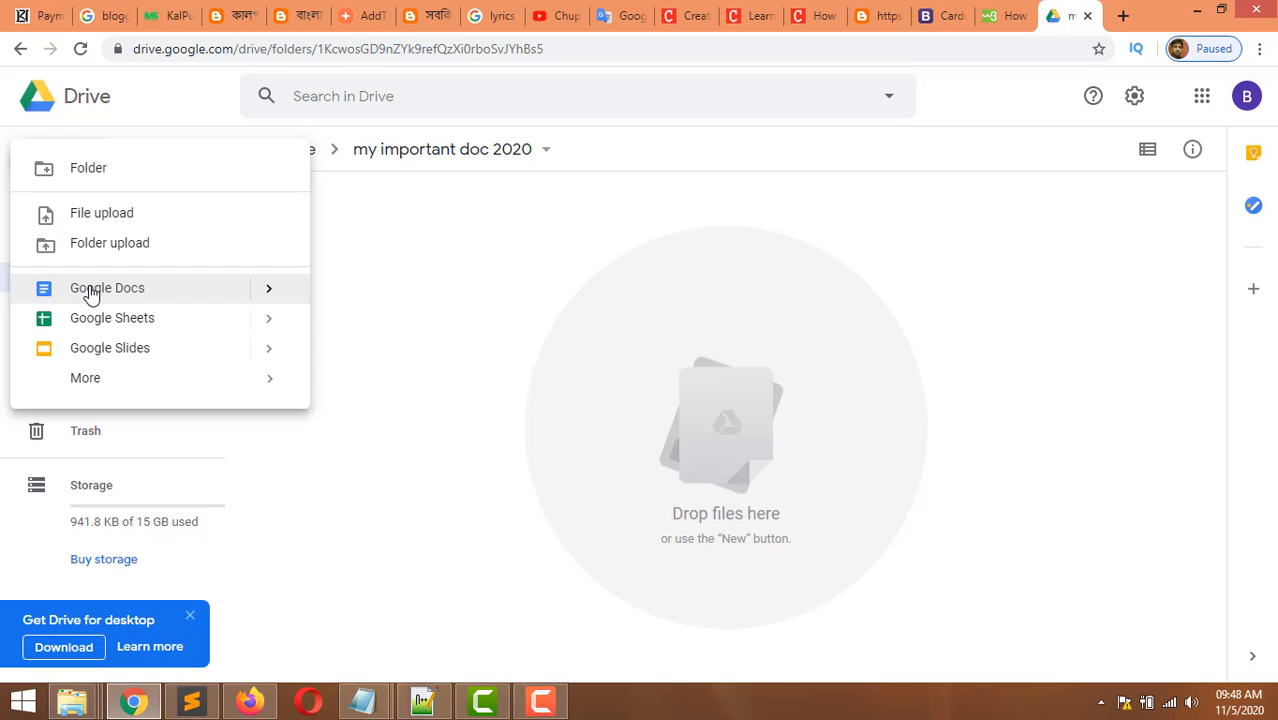
pyautogui.click(155, 291)
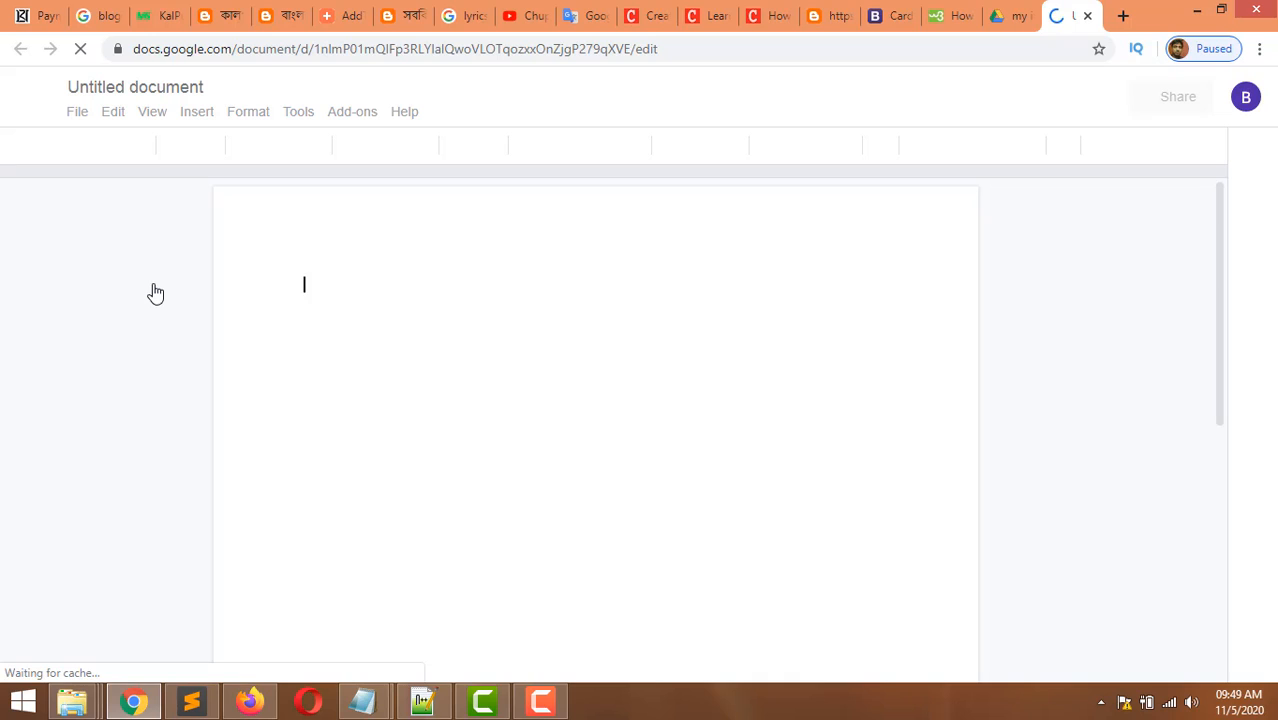
# - Write 'This is the google document' and the second line 'I can write anything here and can save it'
pyautogui.write('T')
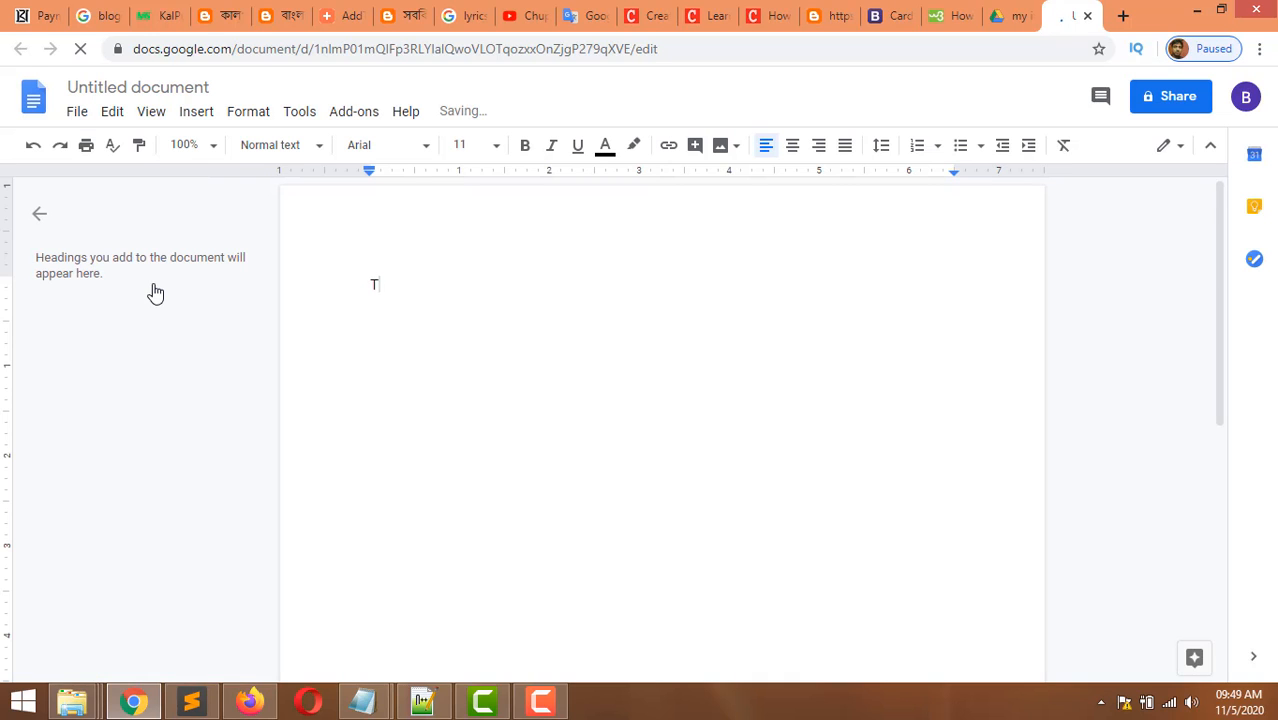
pyautogui.write('his is the google document')
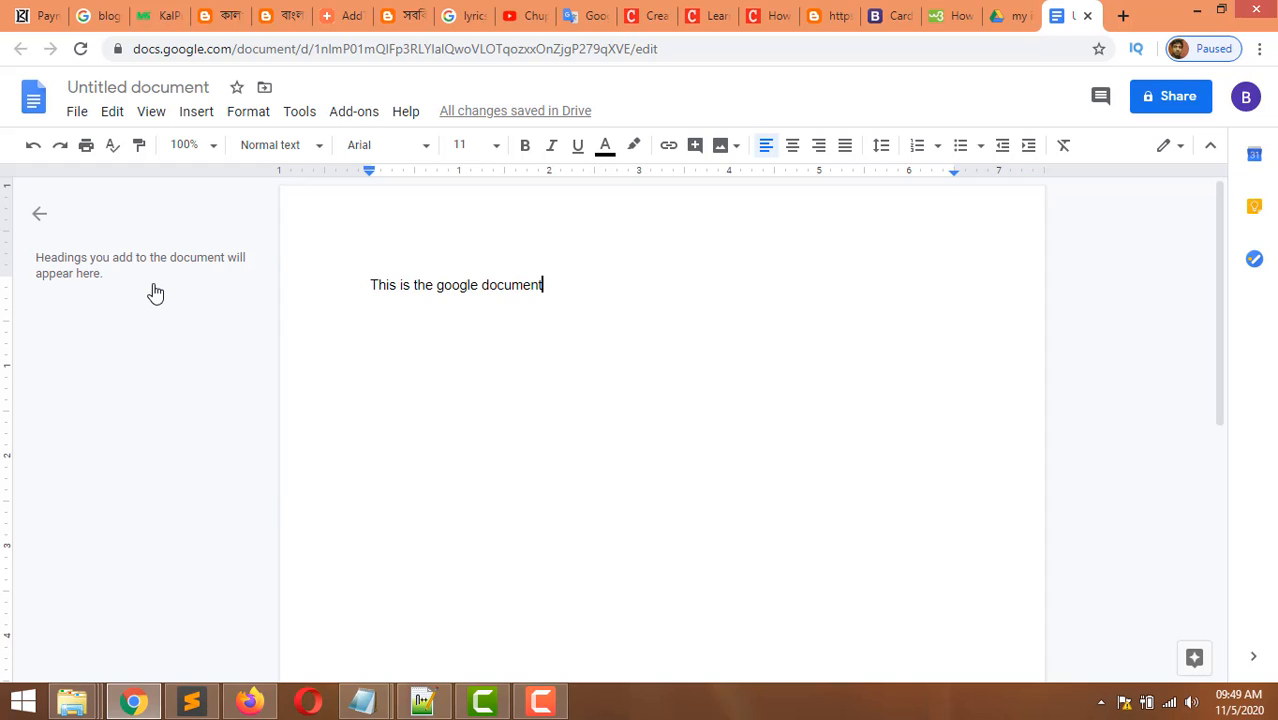
pyautogui.write('.')
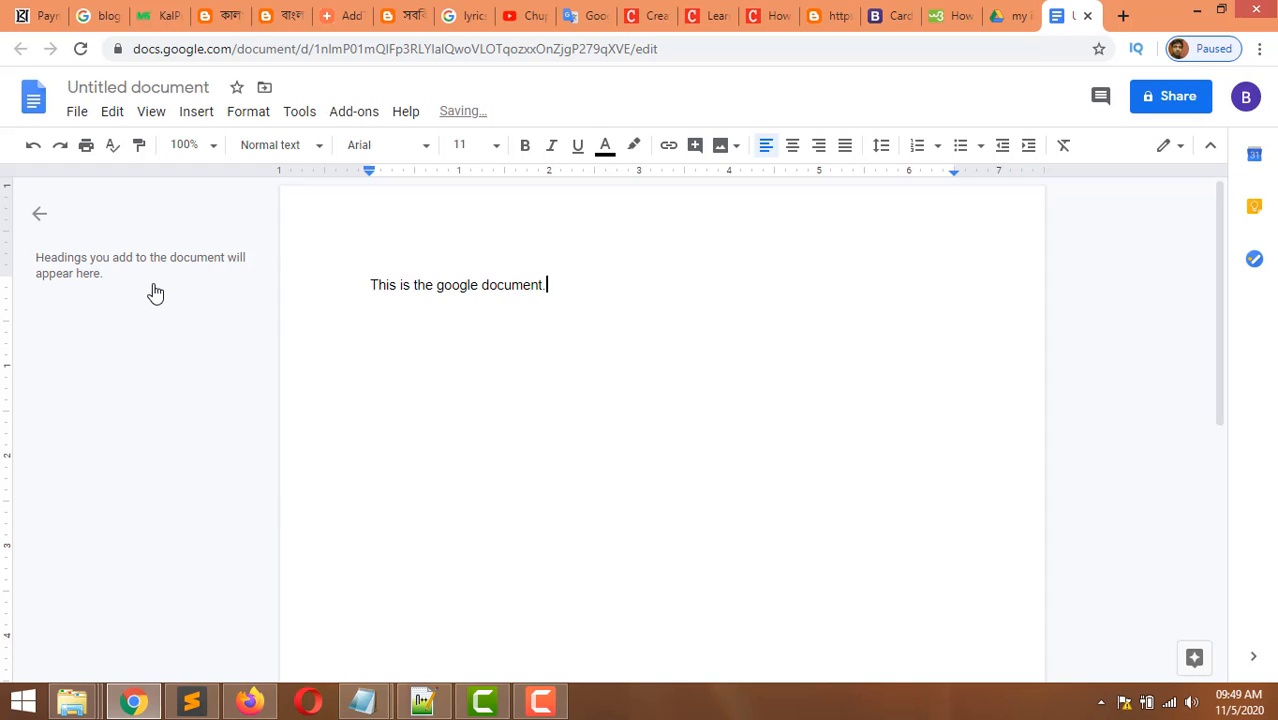
pyautogui.press('Return')
pyautogui.press('BackSpace')
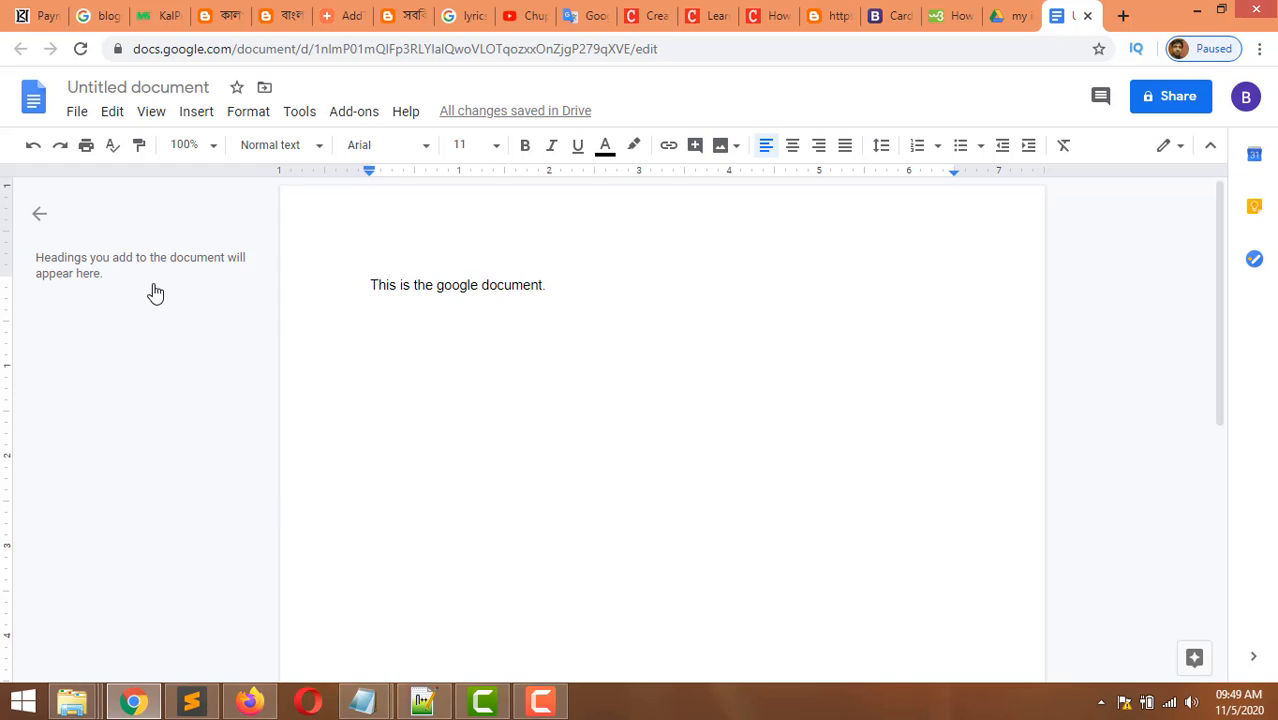
pyautogui.press('BackSpace')
pyautogui.write('like microso')
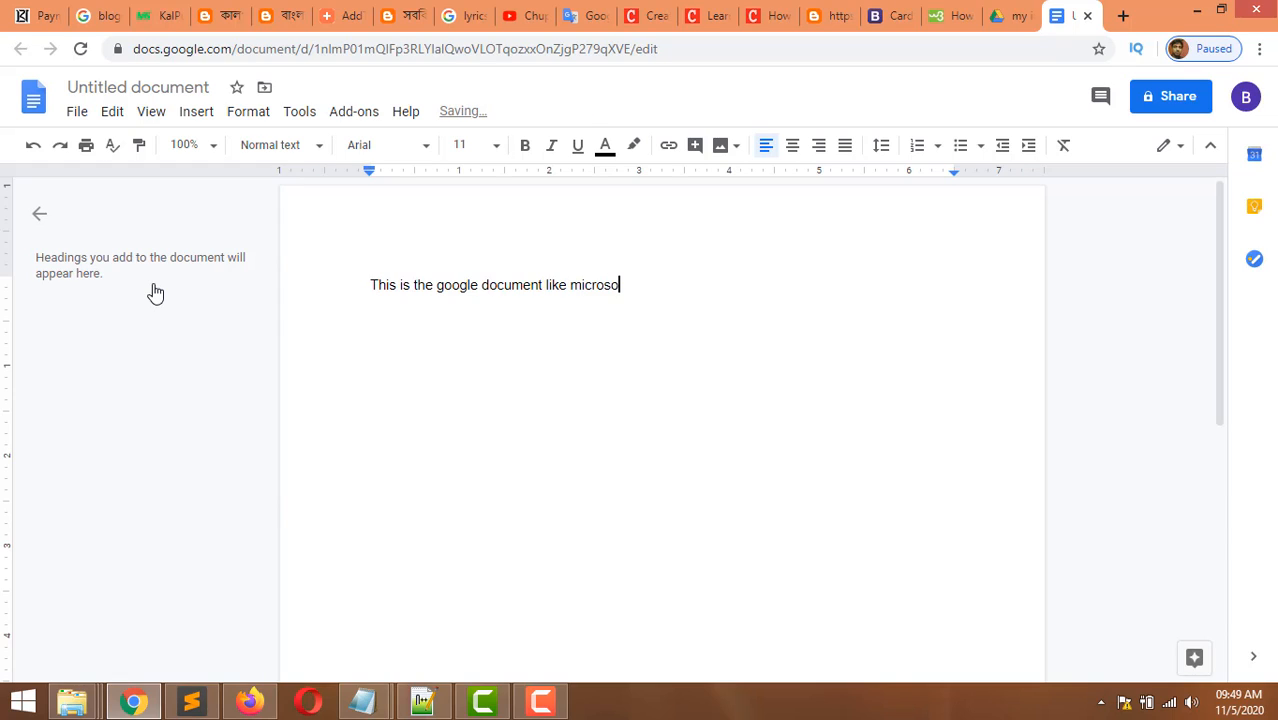
pyautogui.write('ft word do')
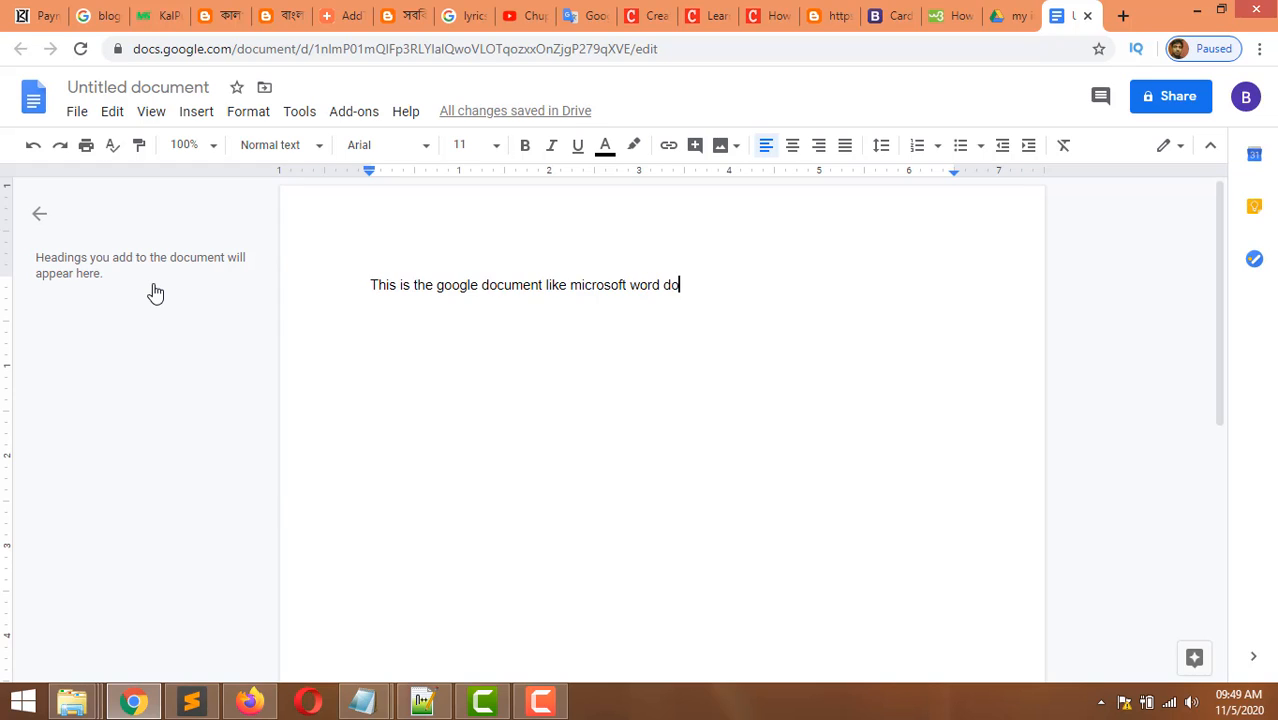
pyautogui.write('cument')
pyautogui.hotkey('shift', 'Left')
pyautogui.hotkey('shift', 'Left')
pyautogui.hotkey('shift', 'Left')
pyautogui.hotkey('shift', 'Left')
pyautogui.hotkey('shift', 'Left')
pyautogui.hotkey('shift', 'Left')
pyautogui.hotkey('shift', 'Left')
pyautogui.hotkey('shift', 'Left')
pyautogui.hotkey('shift', 'Left')
pyautogui.hotkey('shift', 'Left')
pyautogui.hotkey('shift', 'Left')
pyautogui.hotkey('shift', 'Left')
pyautogui.hotkey('shift', 'Left')
pyautogui.hotkey('shift', 'Left')
pyautogui.hotkey('shift', 'Left')
pyautogui.hotkey('shift', 'Left')
pyautogui.hotkey('shift', 'Left')
pyautogui.hotkey('shift', 'Left')
pyautogui.hotkey('shift', 'Left')
pyautogui.hotkey('shift', 'Left')
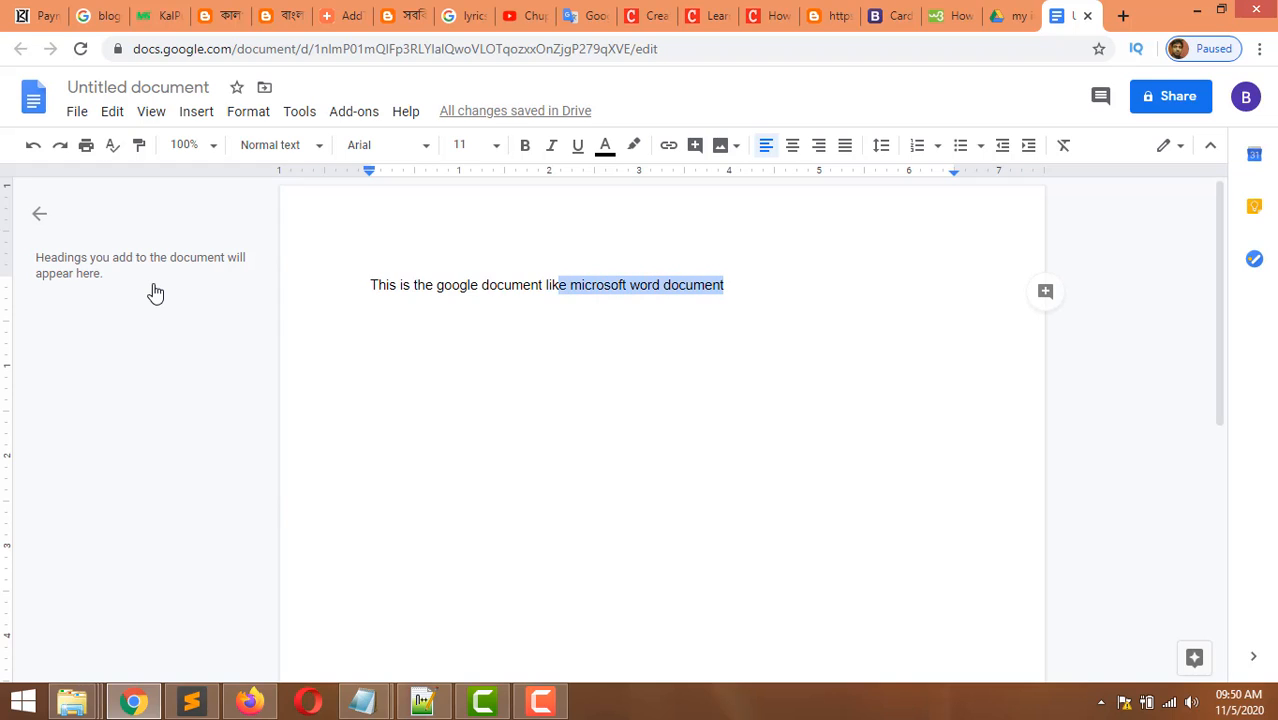
pyautogui.hotkey('shift', 'Left')
pyautogui.hotkey('shift', 'Left')
pyautogui.press('BackSpace')
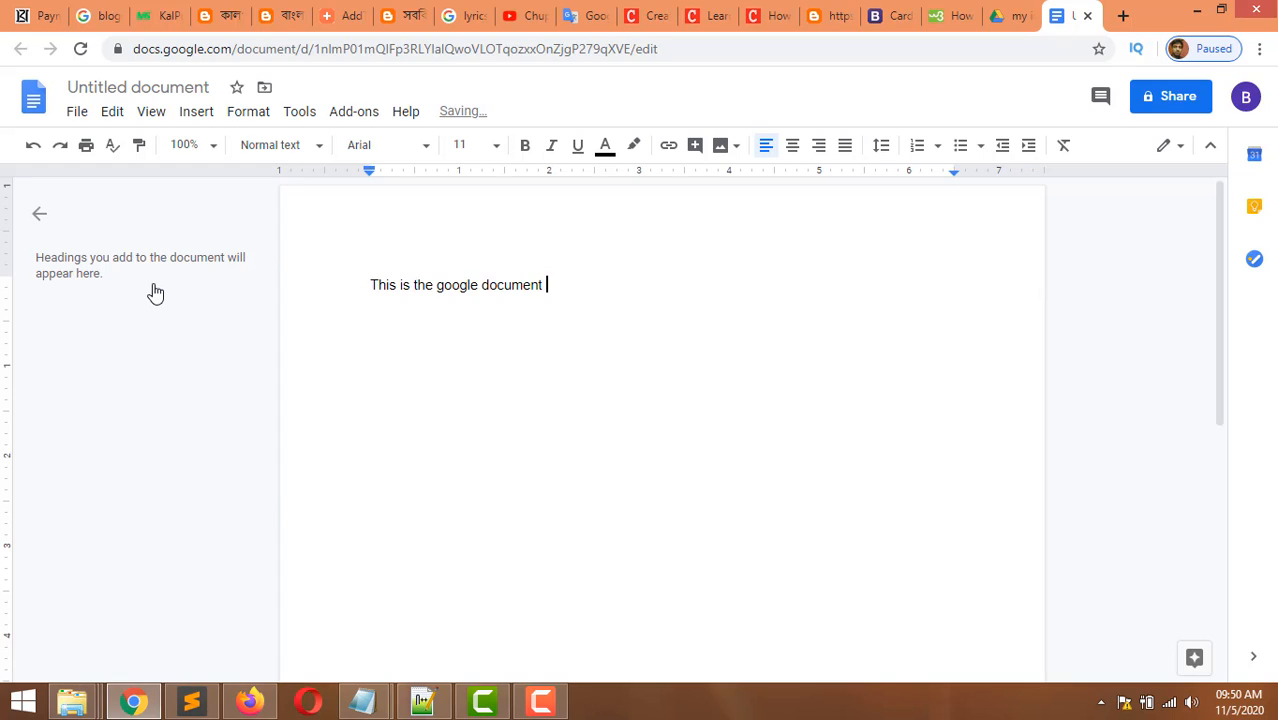
pyautogui.press('Return')
pyautogui.press('Return')
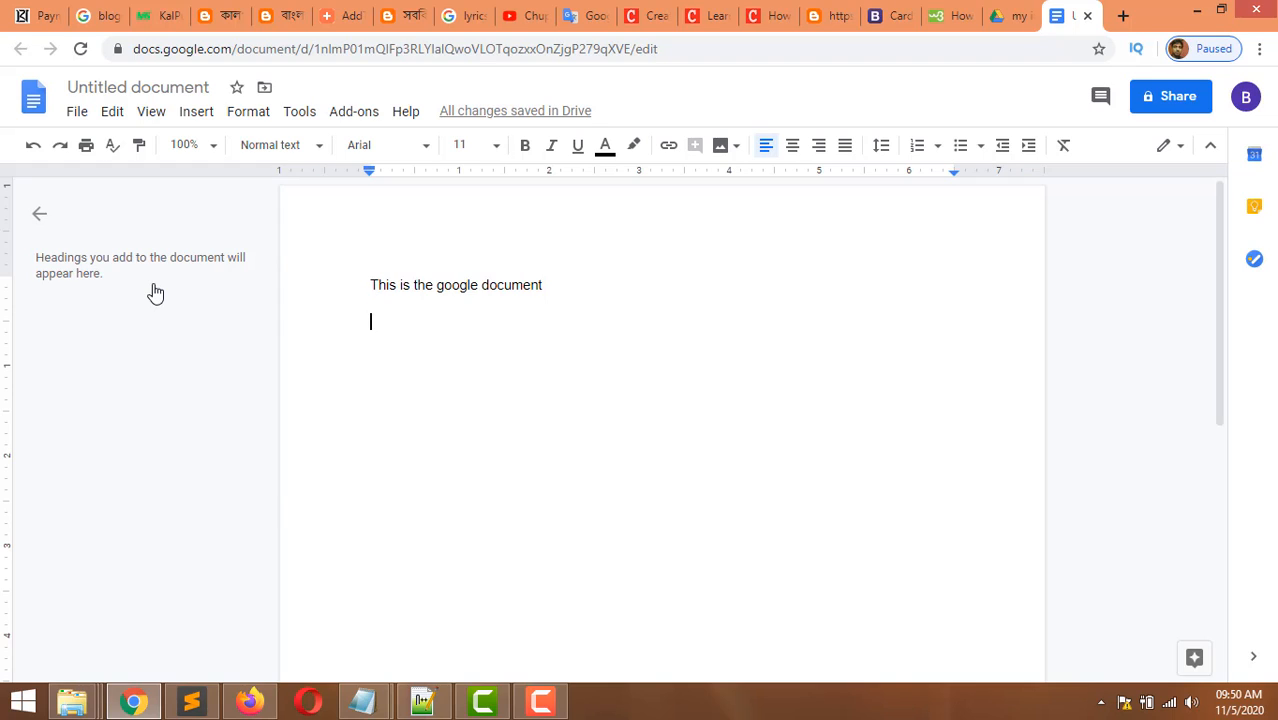
pyautogui.write('I c')
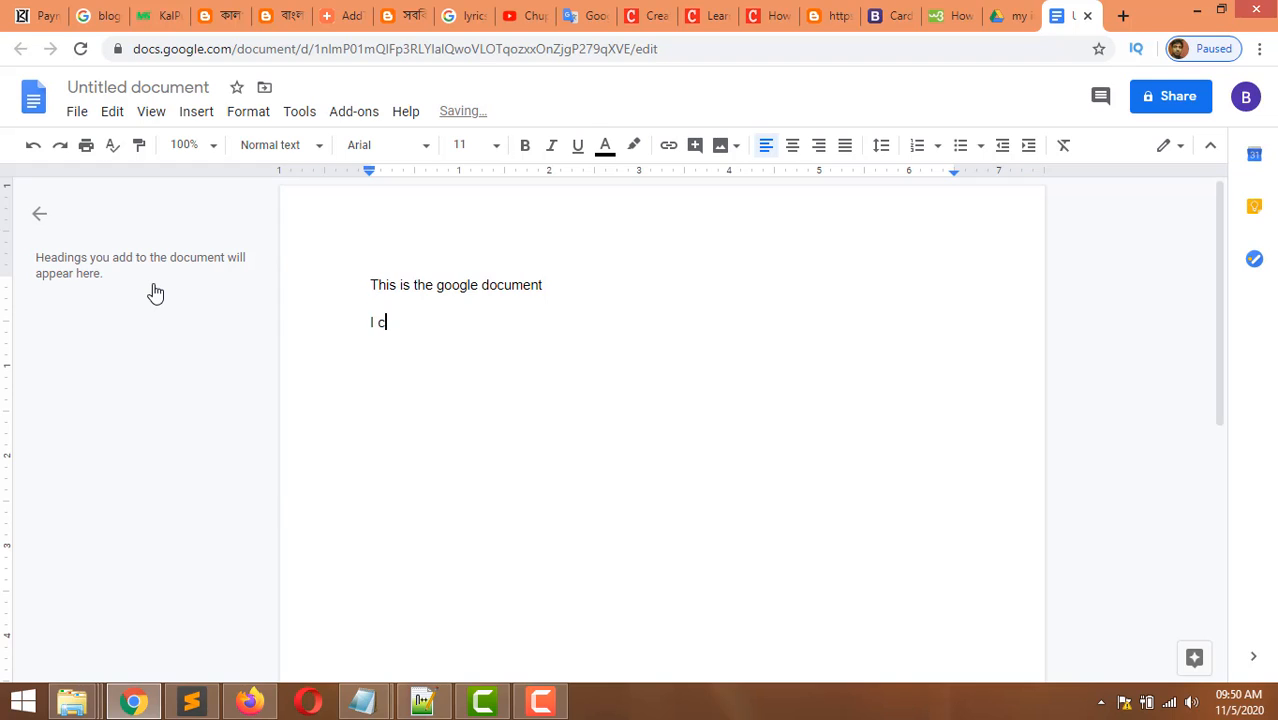
pyautogui.write('an r')
pyautogui.write('rite ')
pyautogui.write('an')
pyautogui.write('ything ')
pyautogui.write('here a')
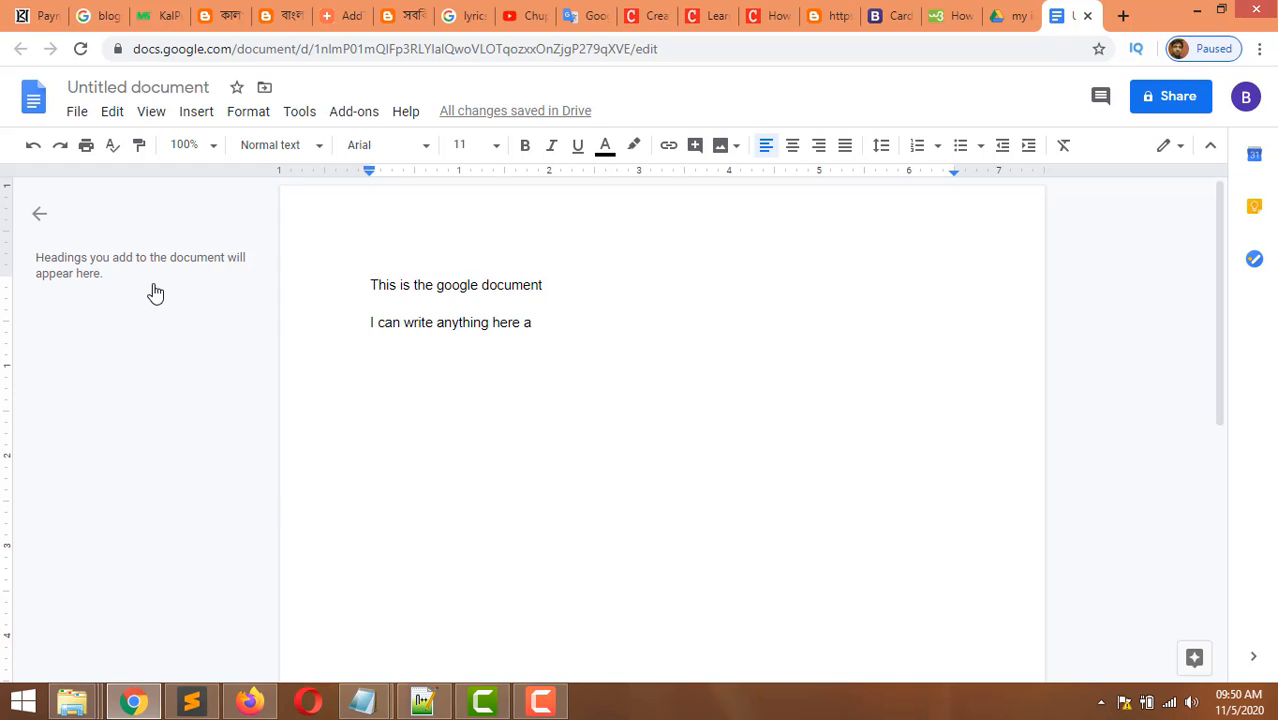
pyautogui.write('nd ')
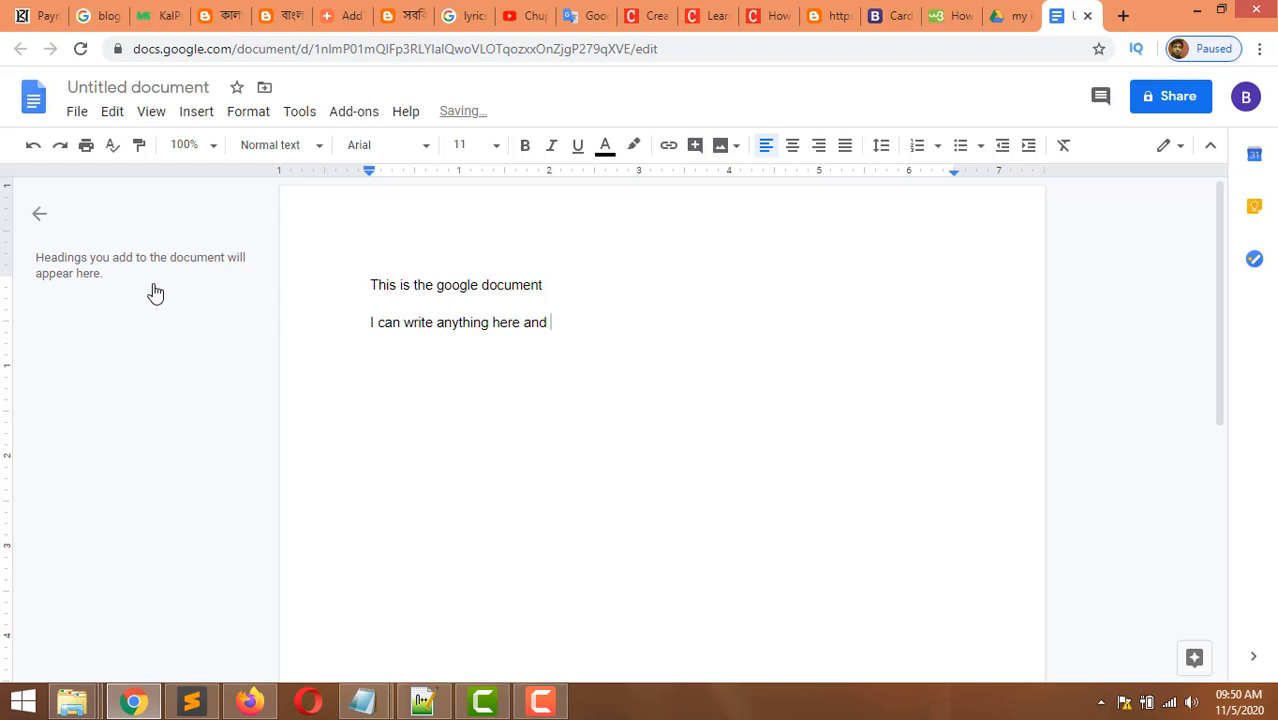
pyautogui.write('can save it')
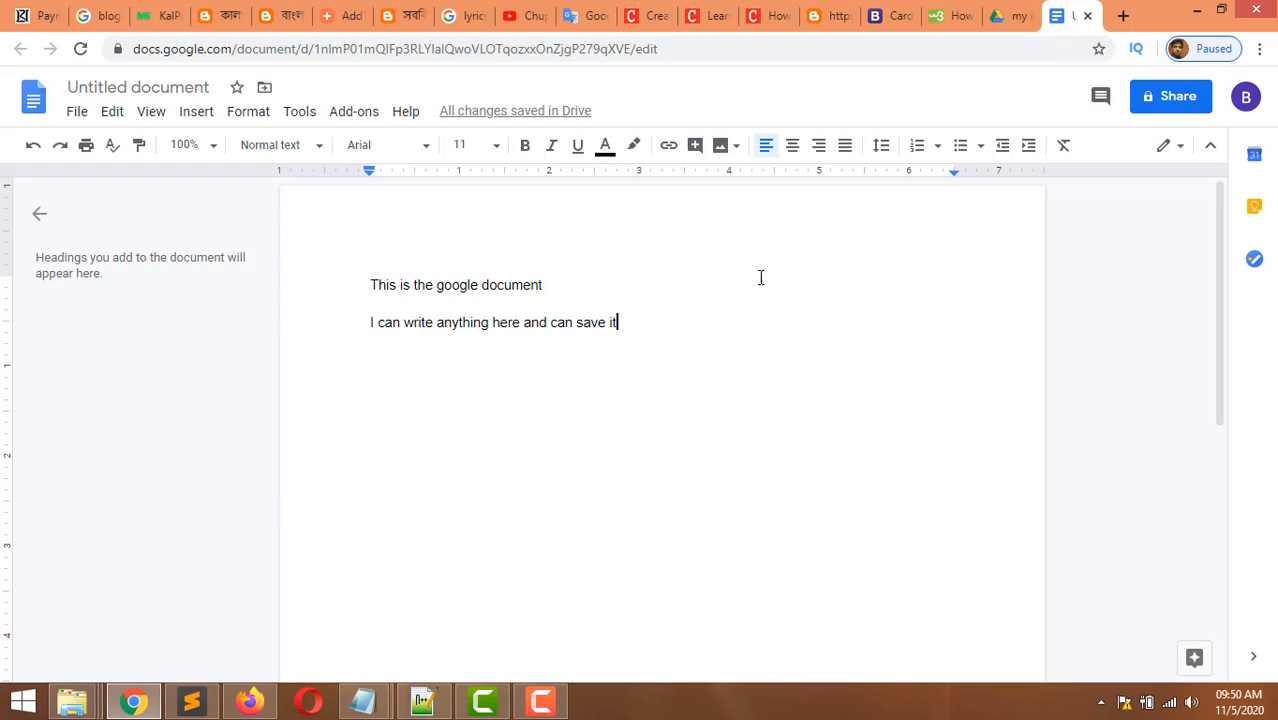
# - Make 'anything here' bold italic and 'google document' bold and underlined
pyautogui.moveTo(437, 322); pyautogui.dragTo(527, 322)
pyautogui.click(524, 145)
pyautogui.click(551, 145)
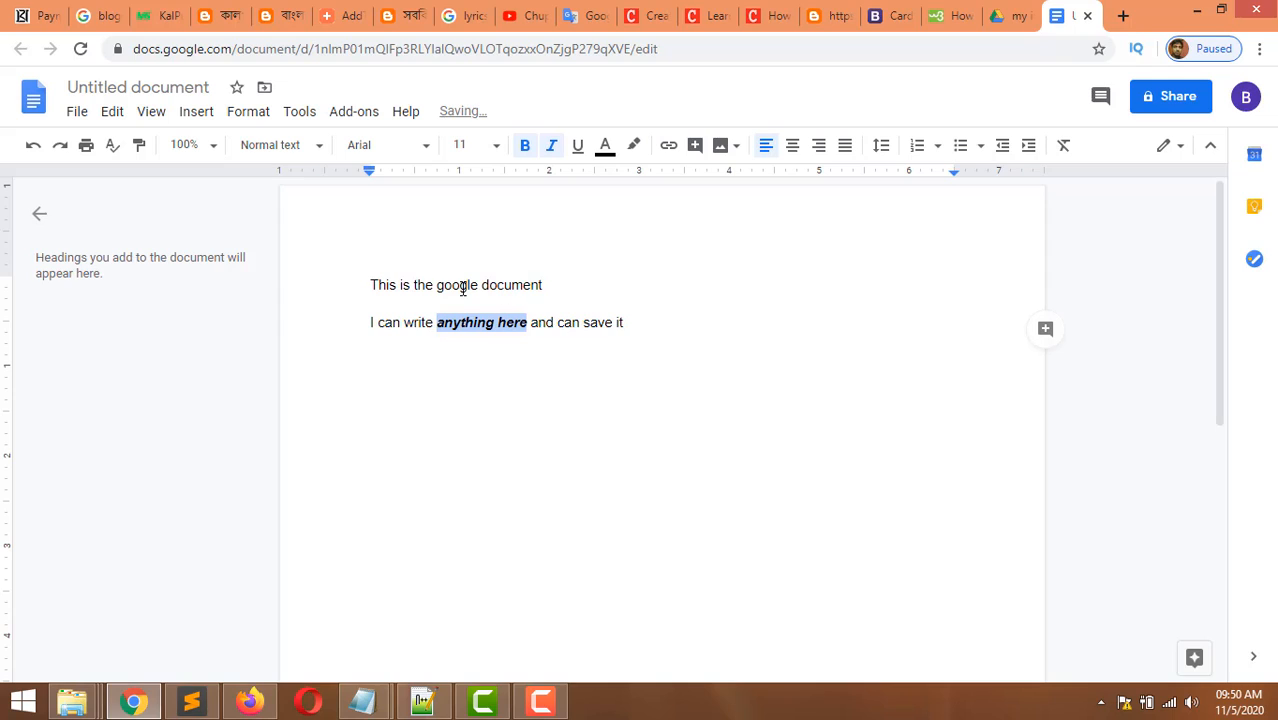
pyautogui.moveTo(437, 285); pyautogui.dragTo(545, 285)
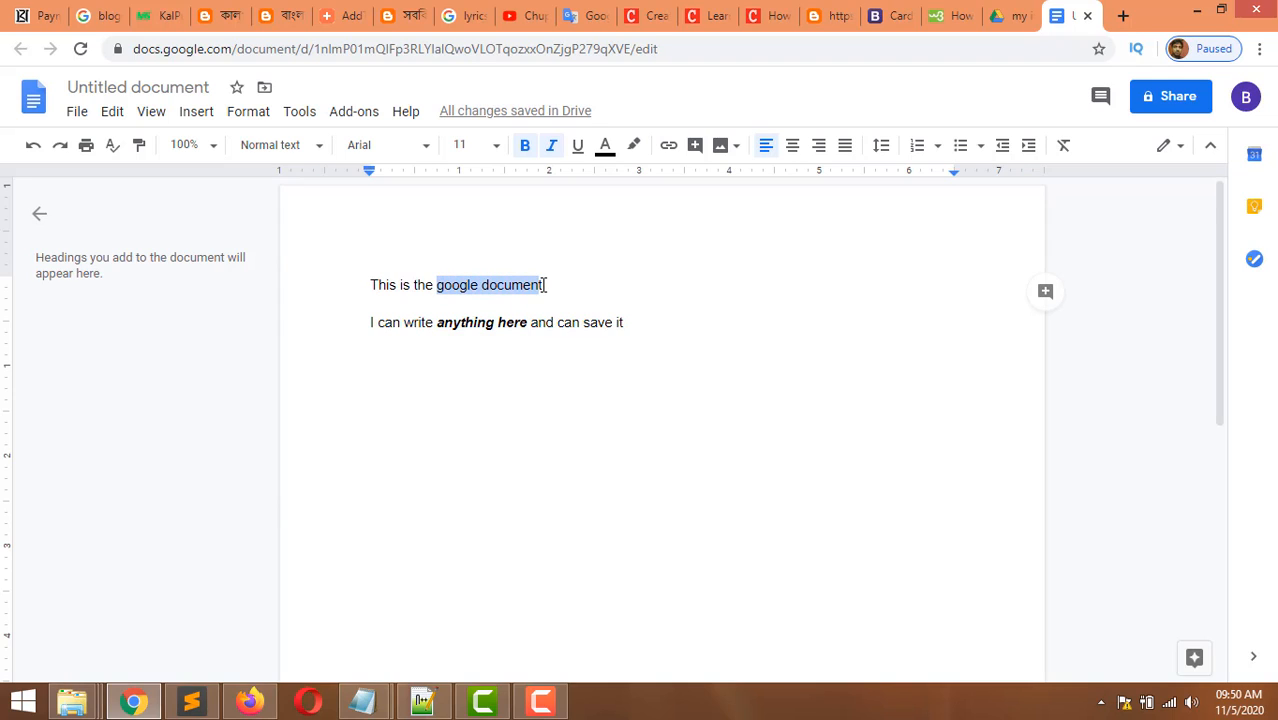
pyautogui.click(577, 147)
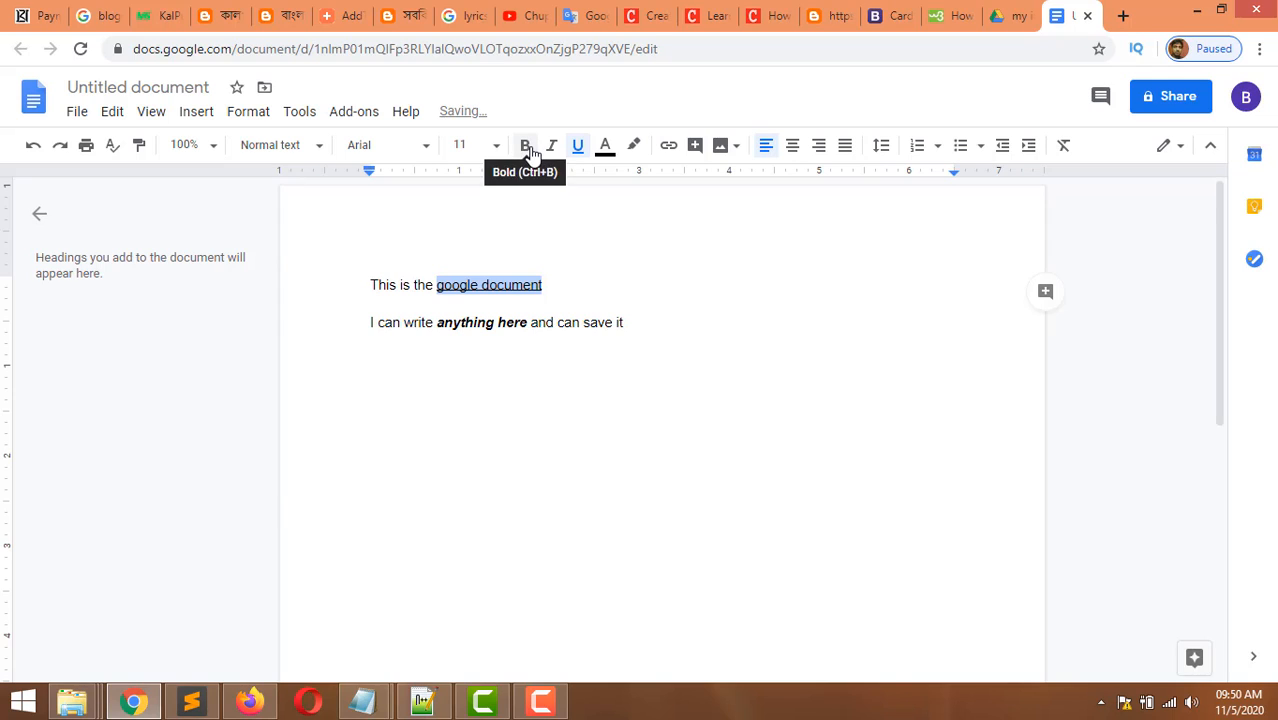
pyautogui.click(527, 148)
pyautogui.click(580, 283)
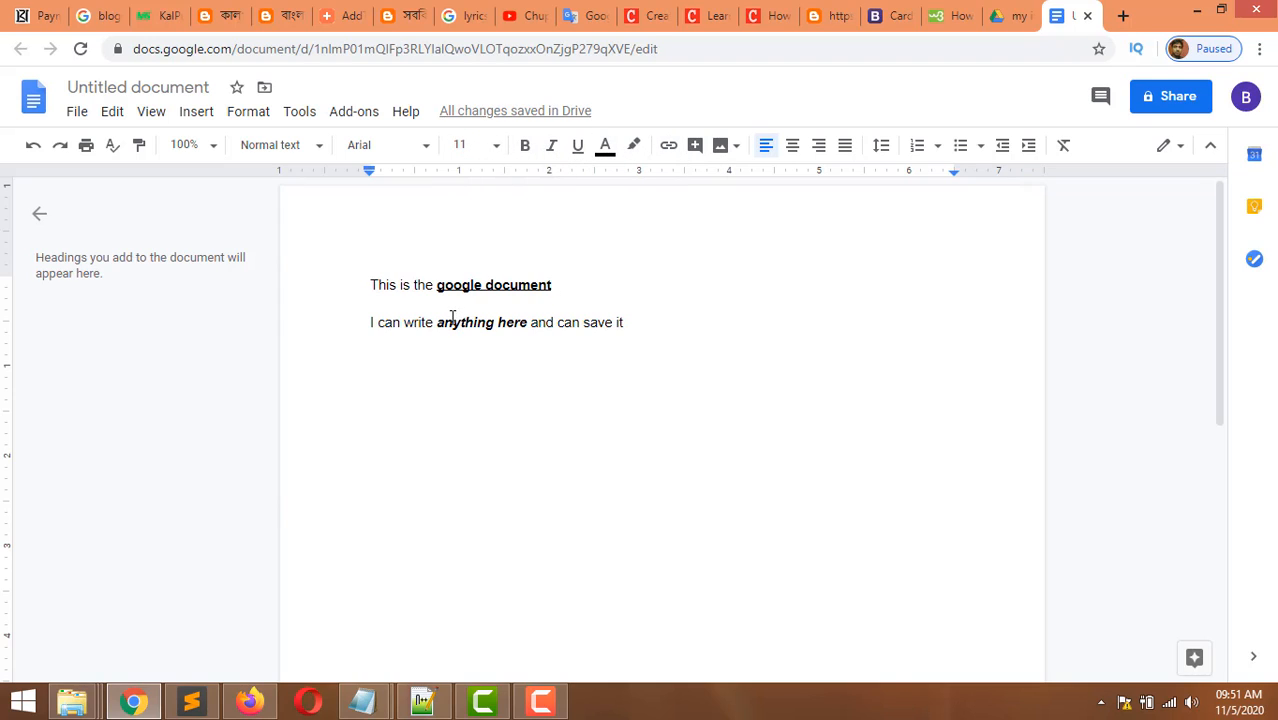
# - Set 'anything' to Impact, size 18, then Pacifico without bold, and view version history
pyautogui.moveTo(437, 322); pyautogui.dragTo(497, 322)
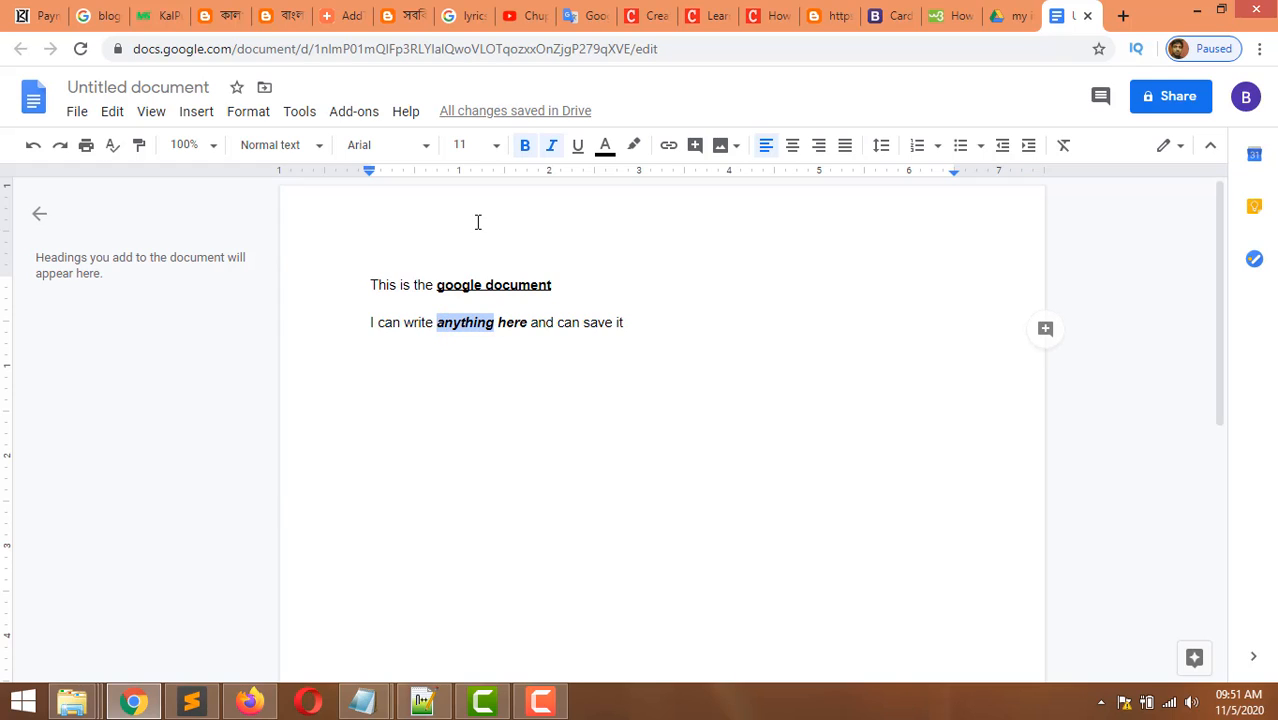
pyautogui.click(427, 155)
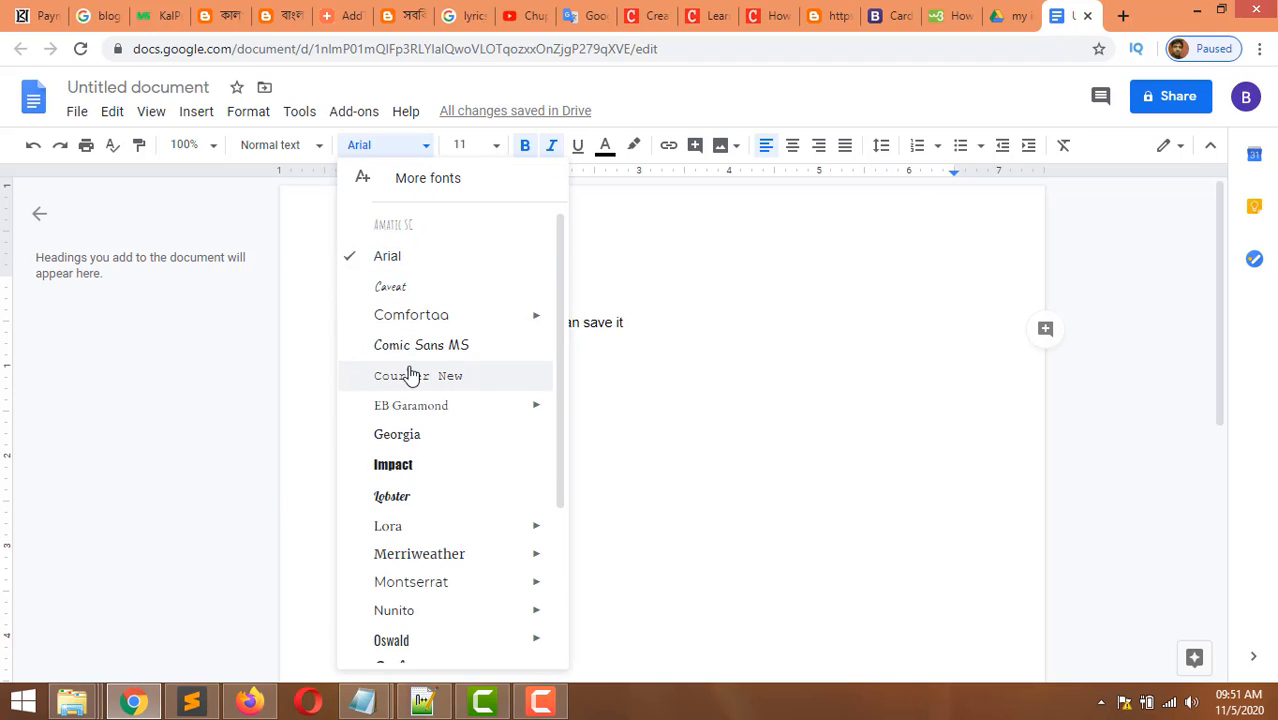
pyautogui.click(393, 466)
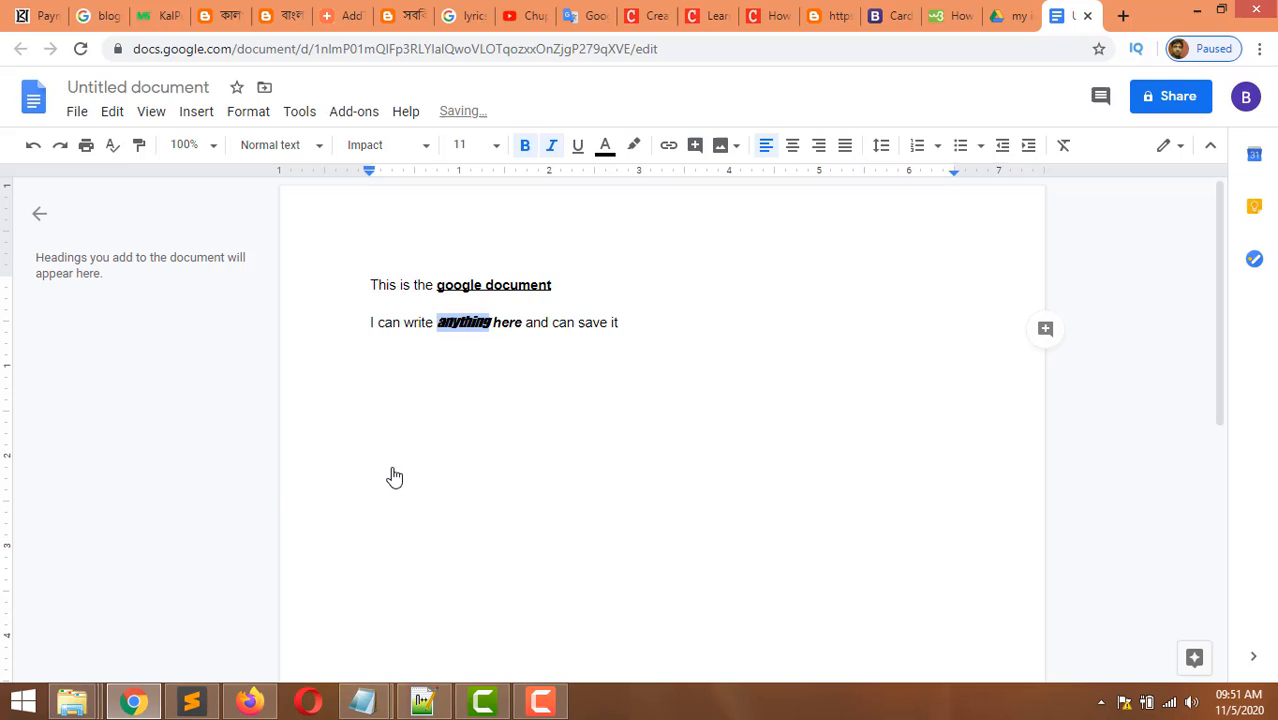
pyautogui.click(497, 145)
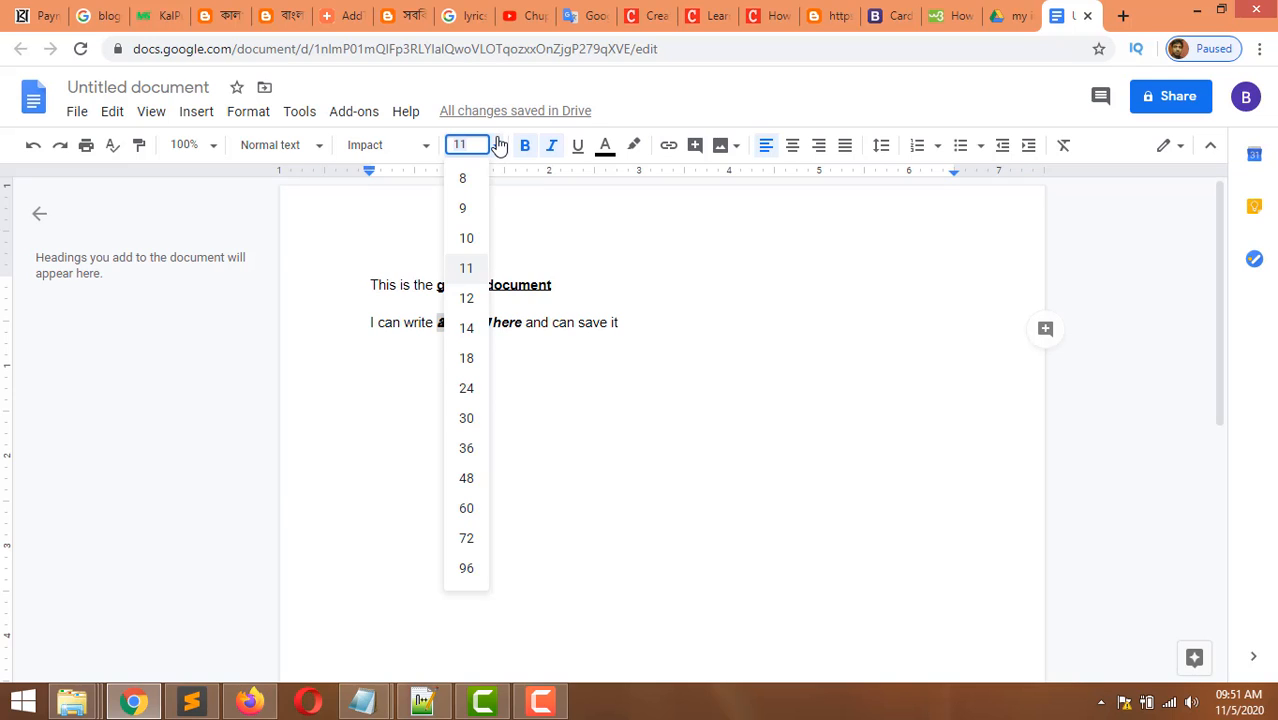
pyautogui.click(468, 360)
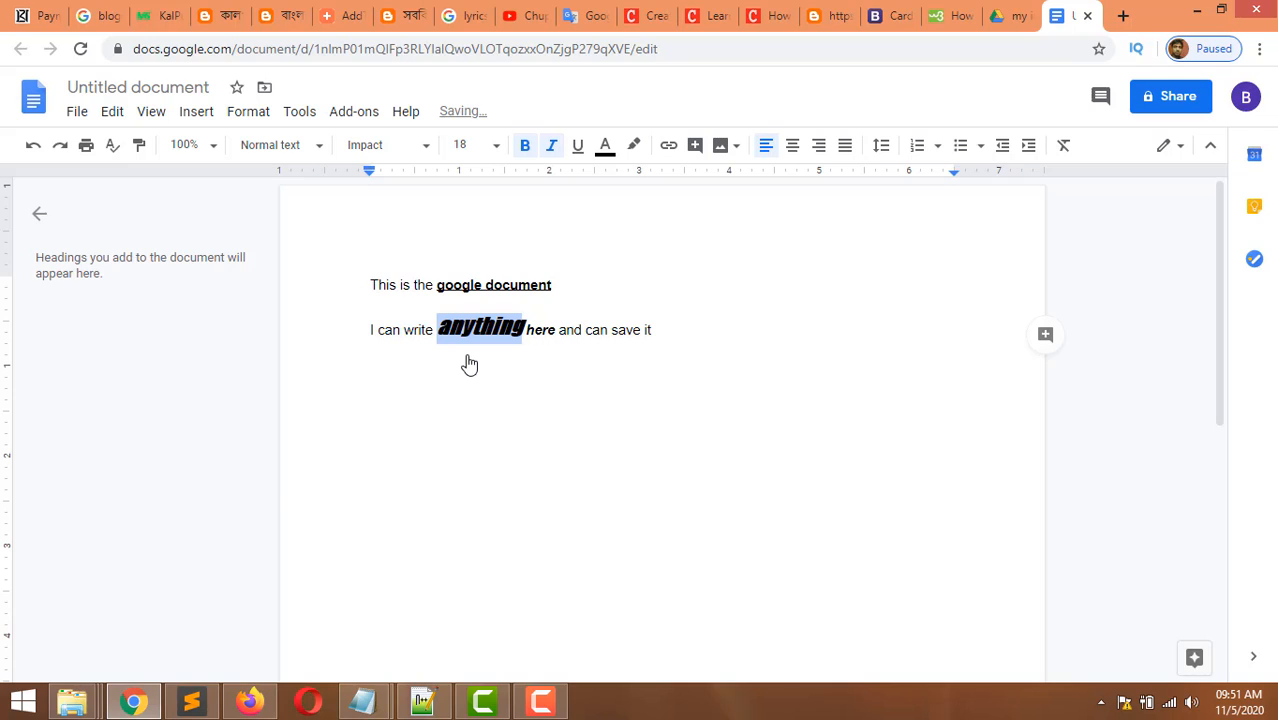
pyautogui.click(429, 150)
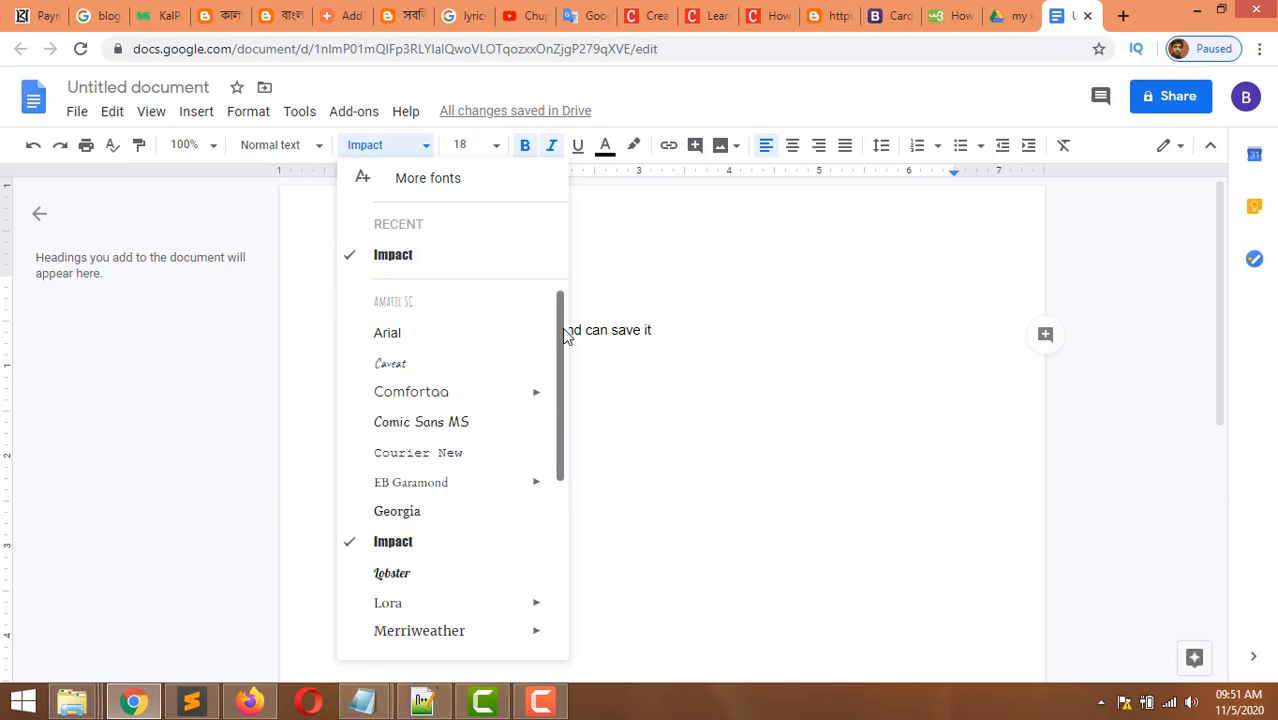
pyautogui.moveTo(562, 337); pyautogui.dragTo(549, 513)
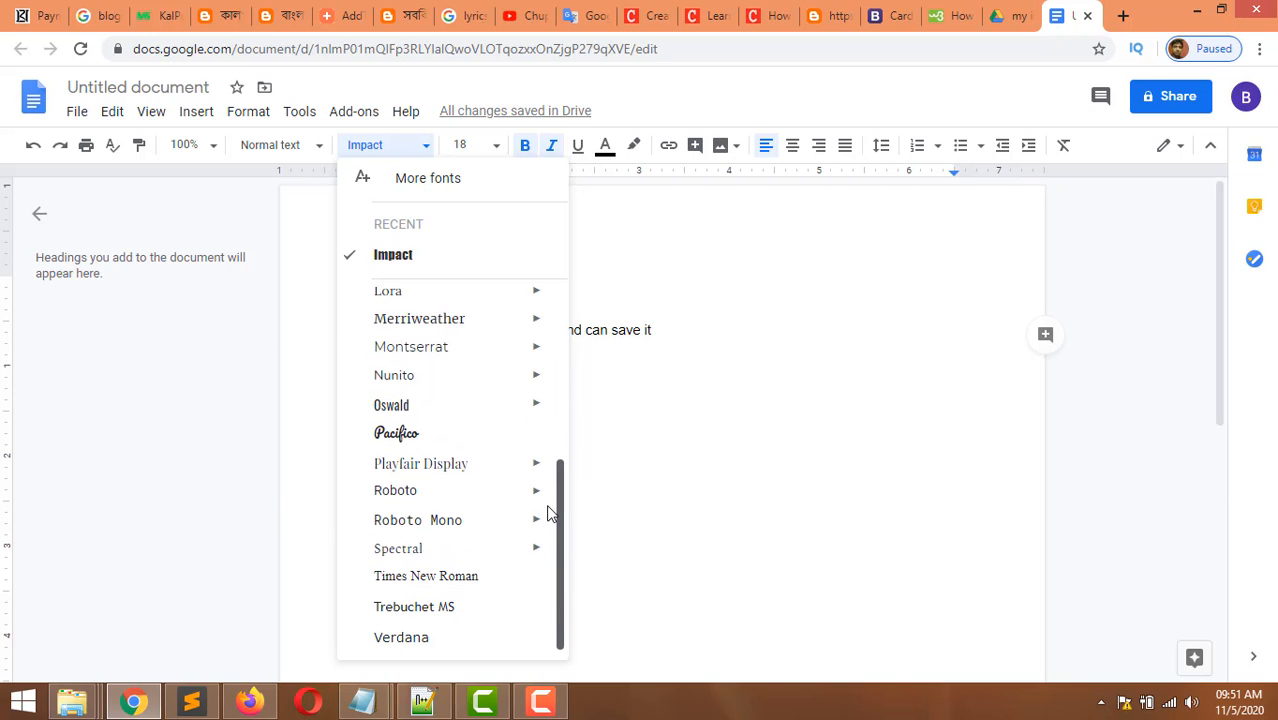
pyautogui.click(430, 433)
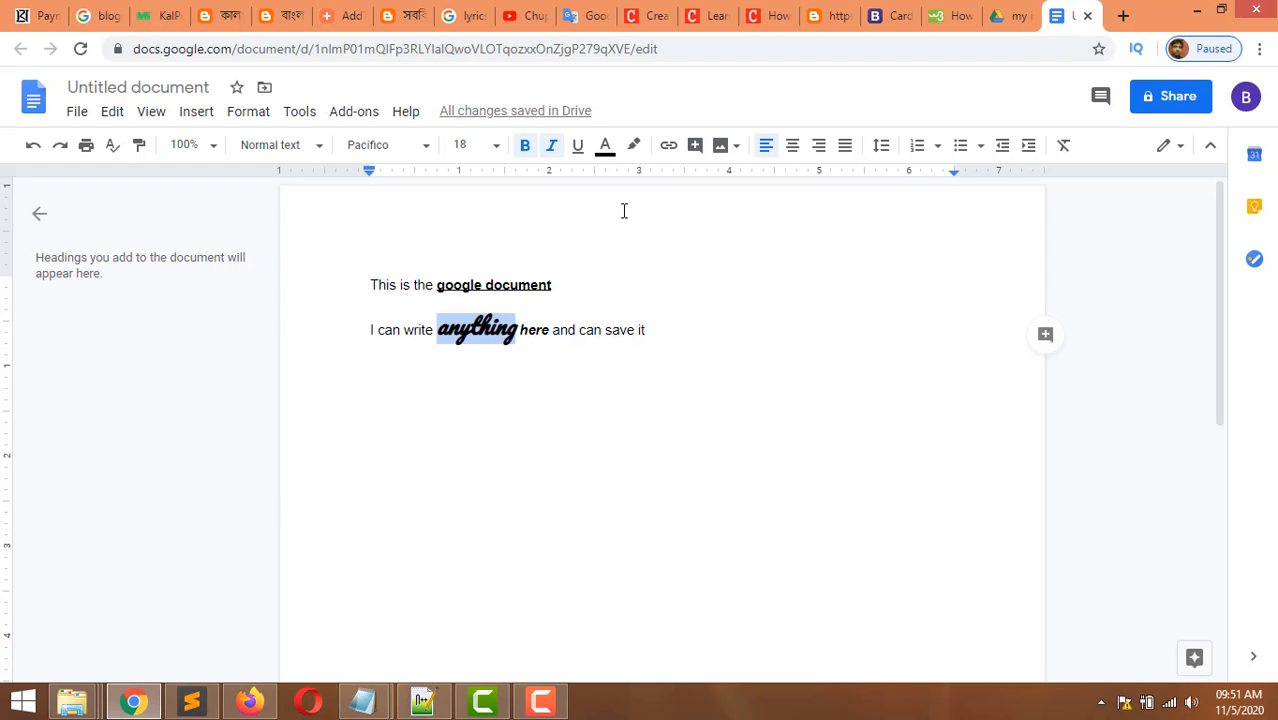
pyautogui.click(524, 146)
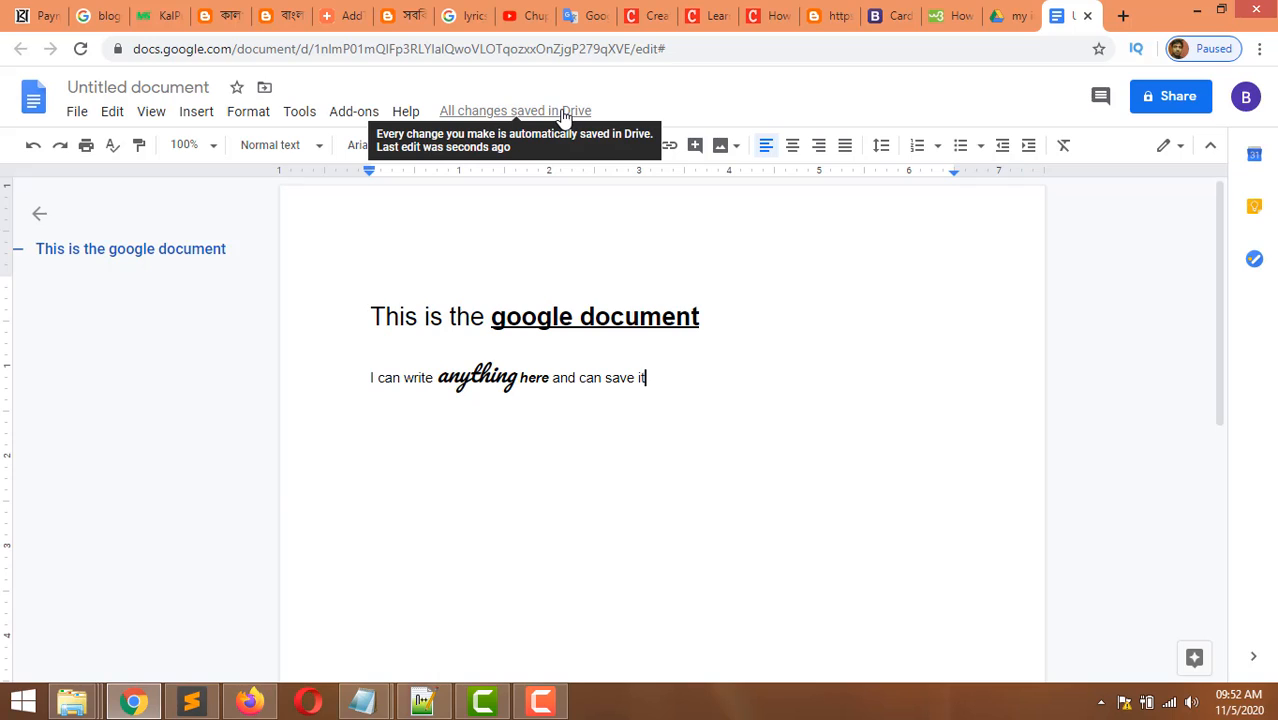
pyautogui.click(563, 112)
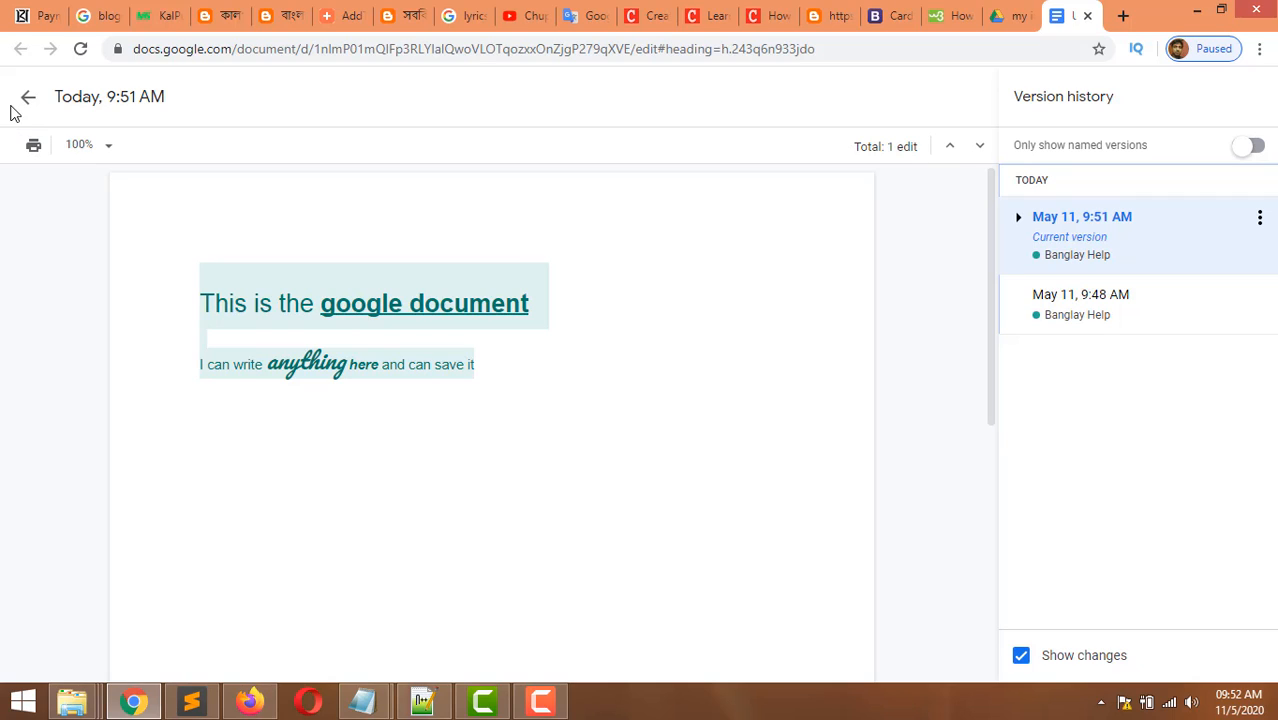
pyautogui.click(28, 101)
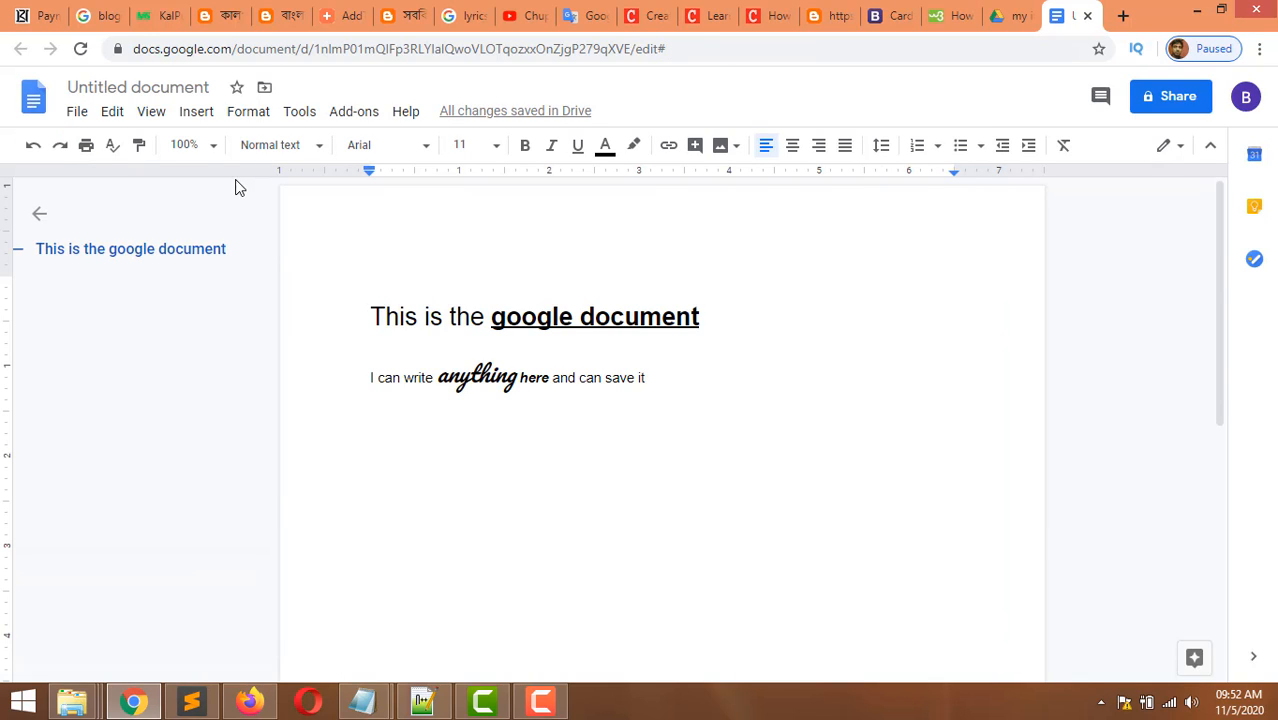
pyautogui.click(77, 112)
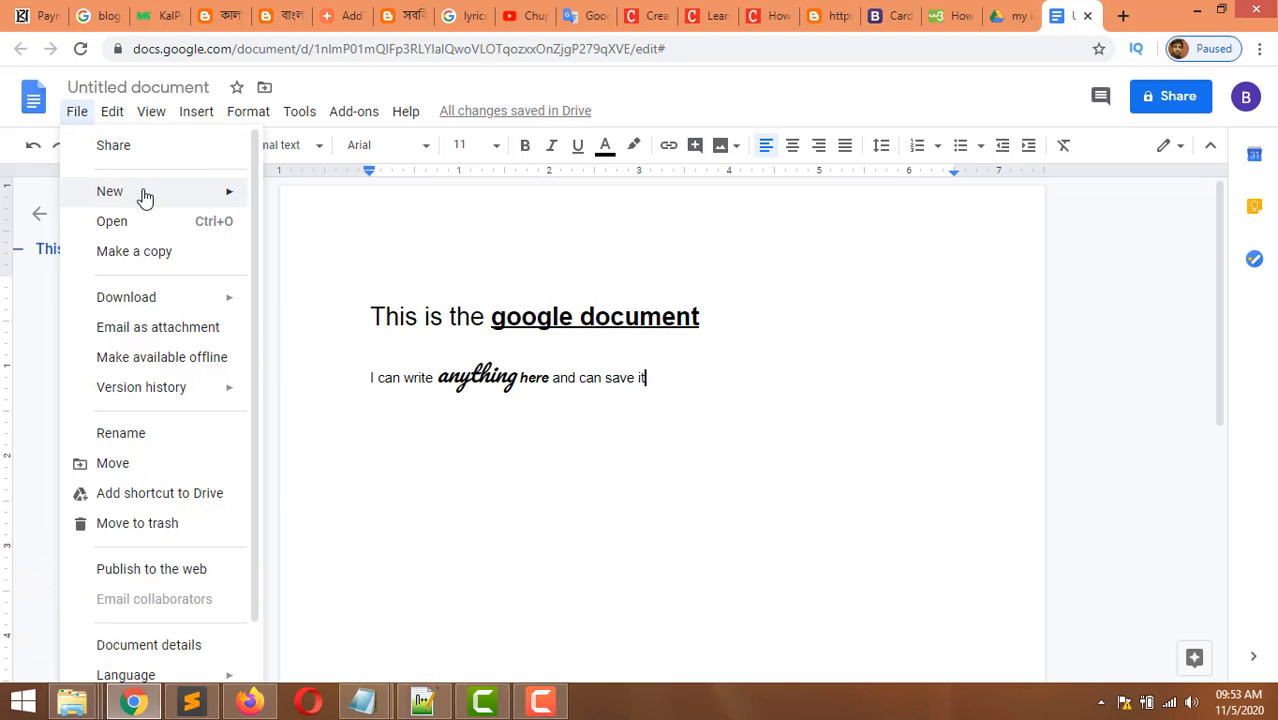
# - Dismiss the image insertion options without adding an image
pyautogui.moveTo(145, 197)
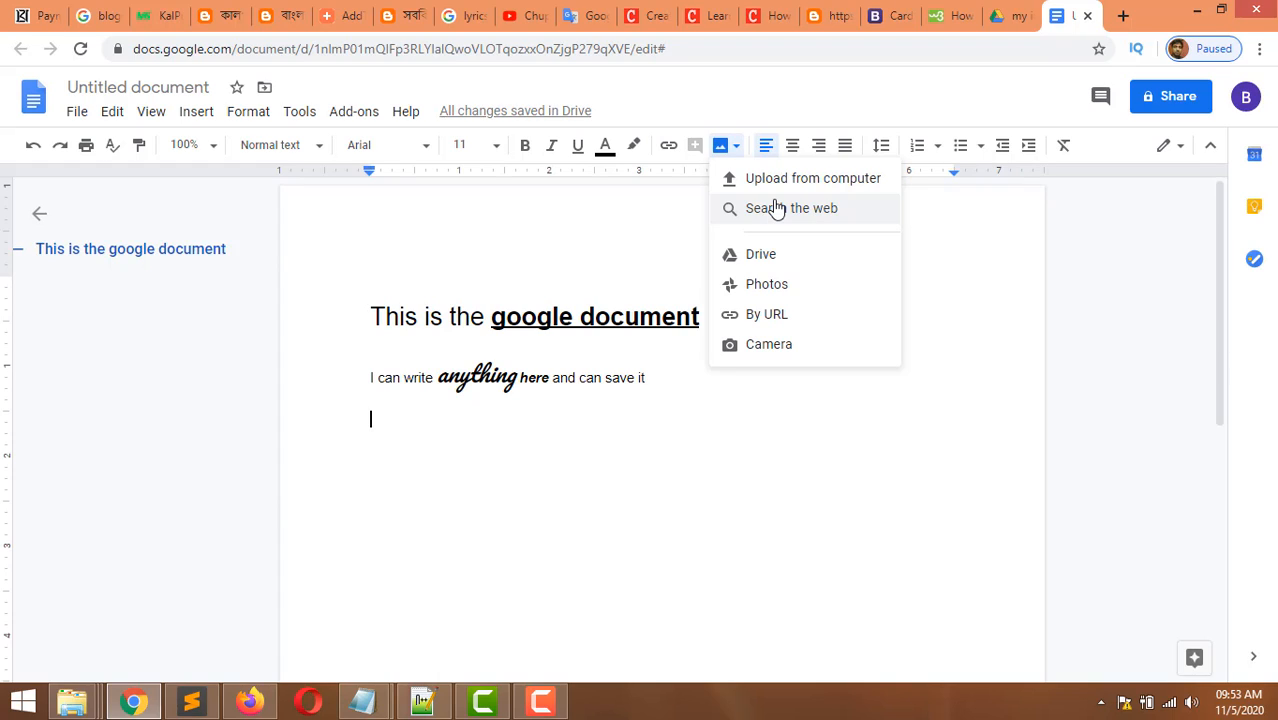
pyautogui.press('Escape')
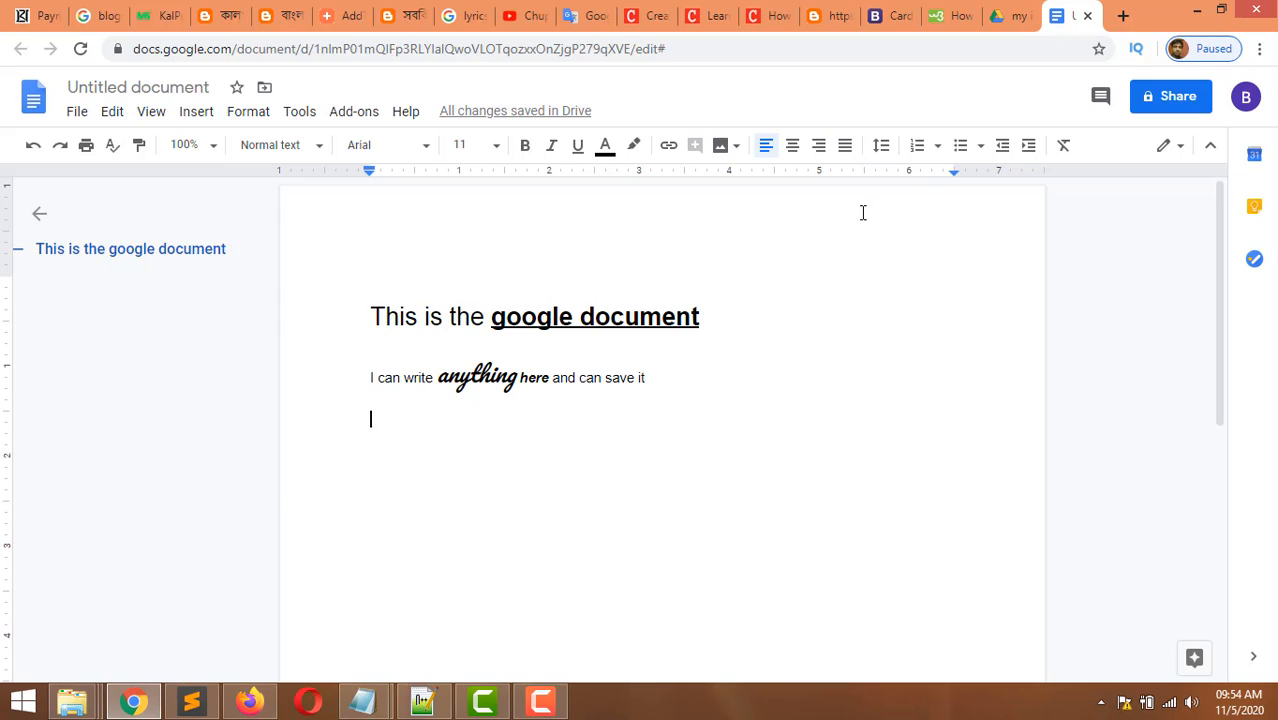
# - Go to the title heading, start sharing, and type a new document name in the prompt
pyautogui.click(133, 256)
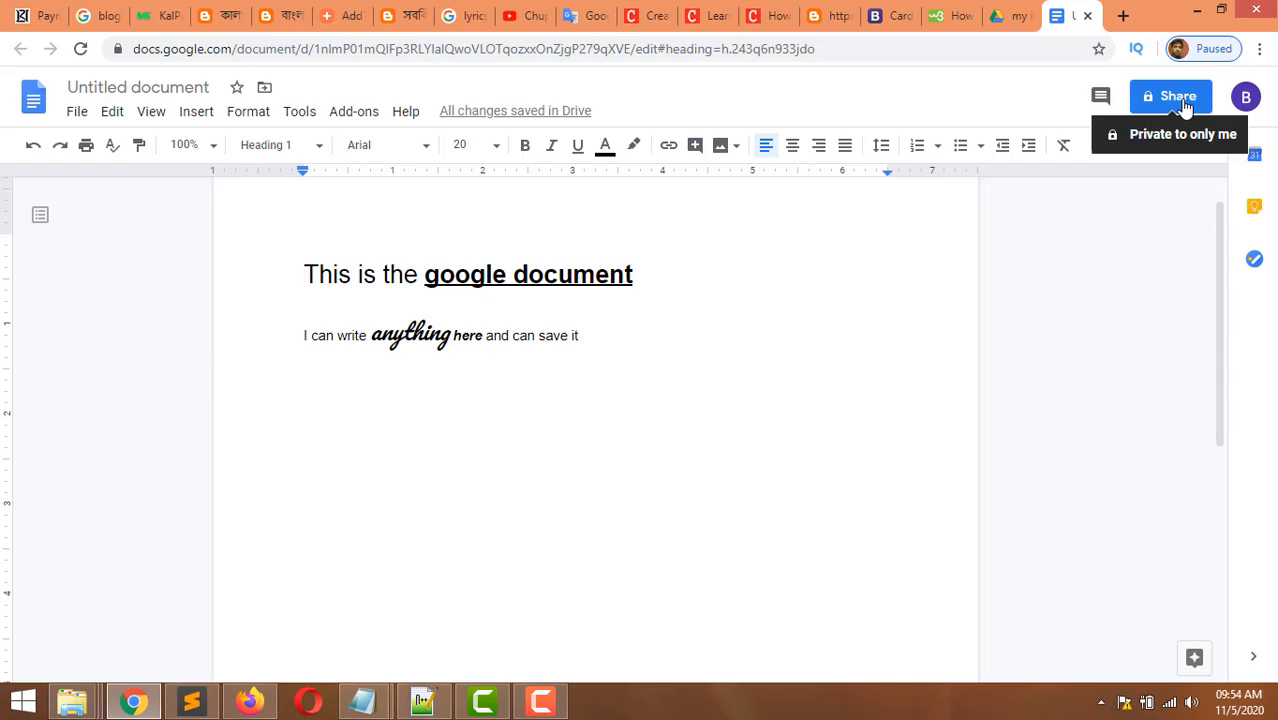
pyautogui.click(1184, 106)
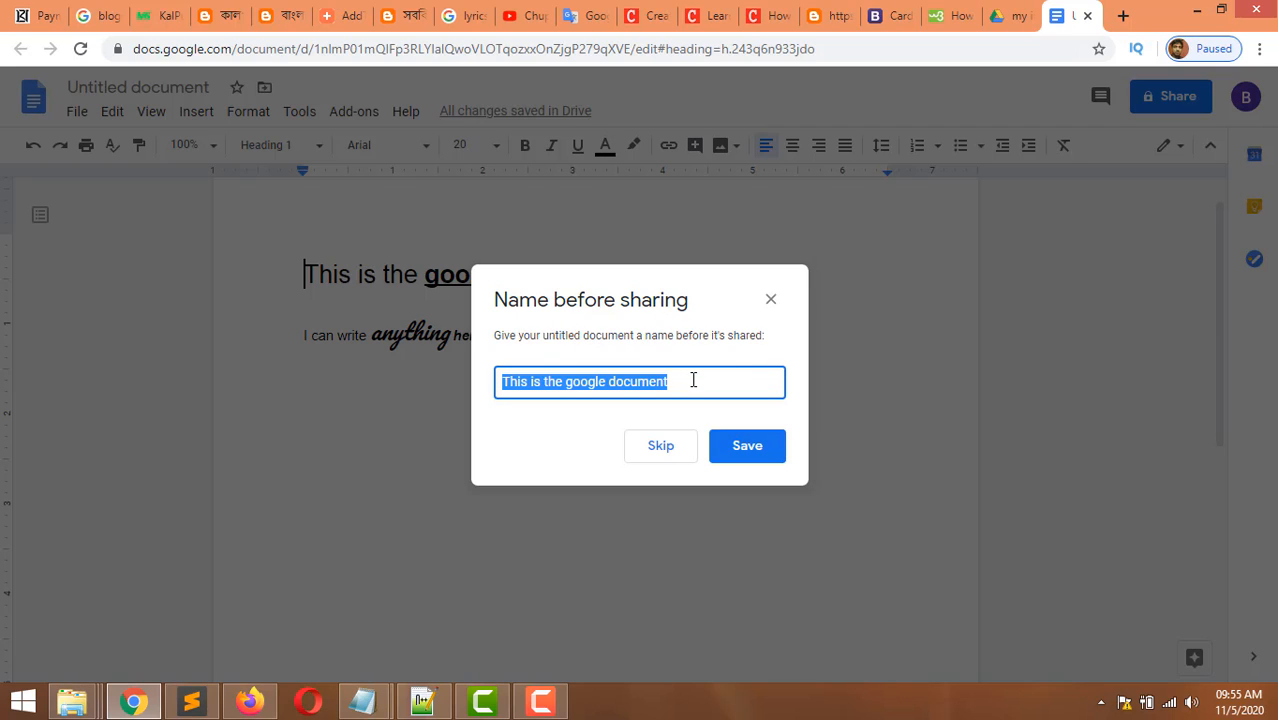
pyautogui.write('Demo')
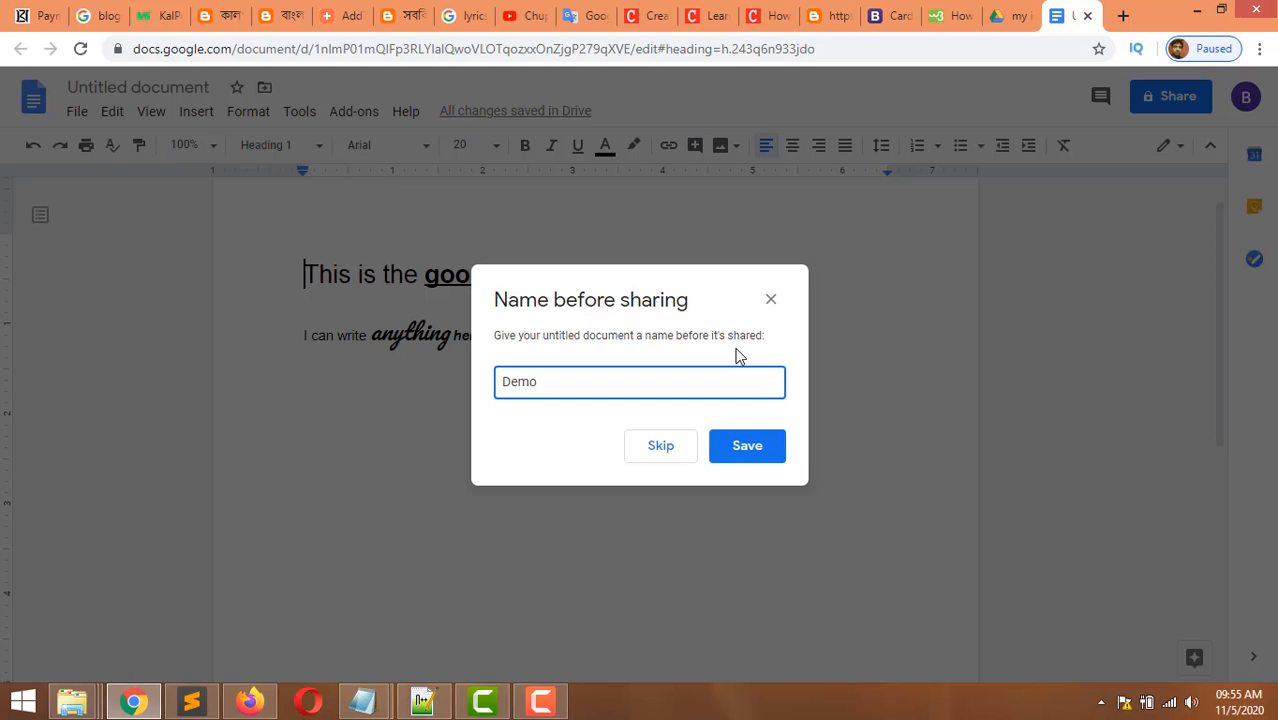
pyautogui.write('My ')
pyautogui.write('Doc')
# - Save the name My Demo Doc, review share settings, and begin entering a recipient's e-mail
pyautogui.click(747, 447)
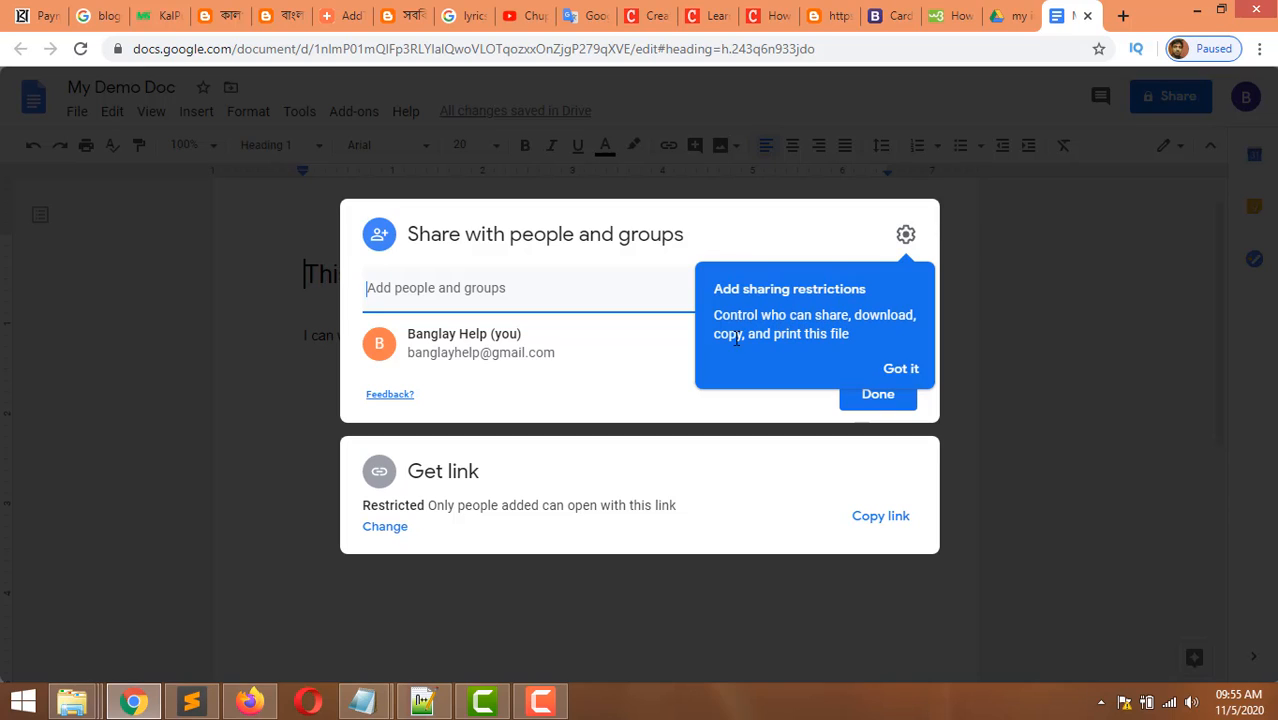
pyautogui.click(901, 370)
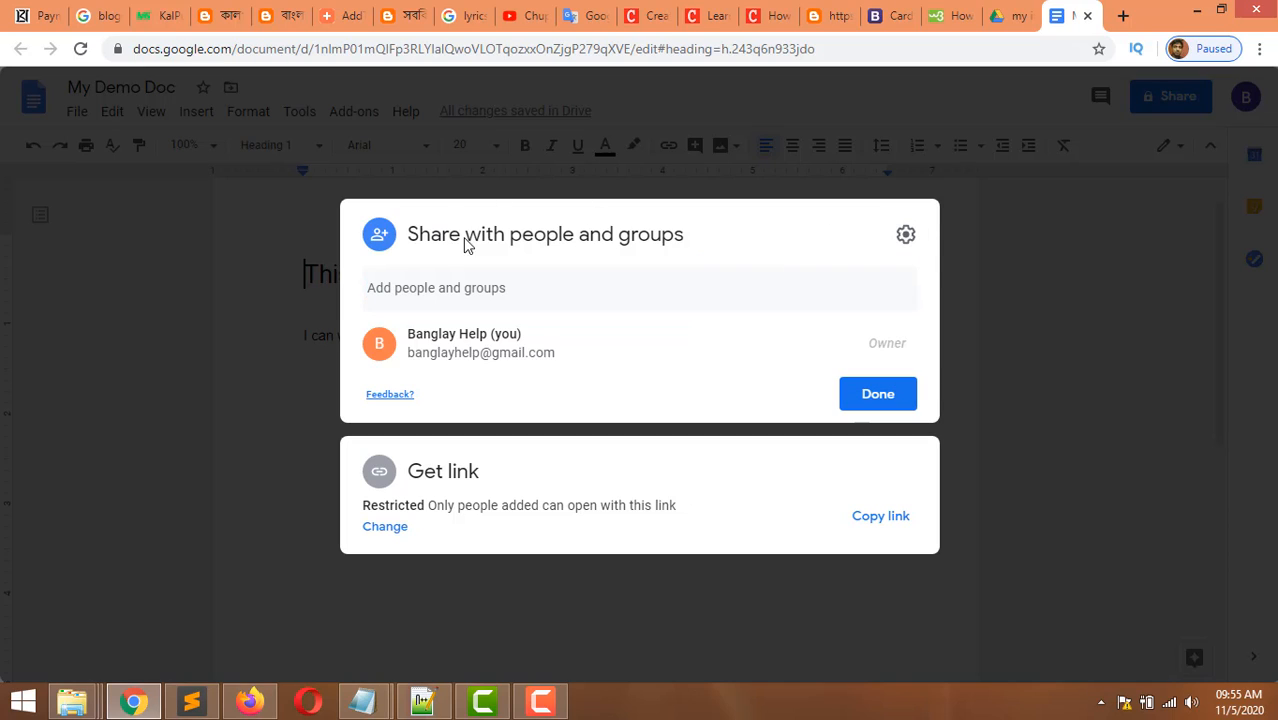
pyautogui.click(905, 238)
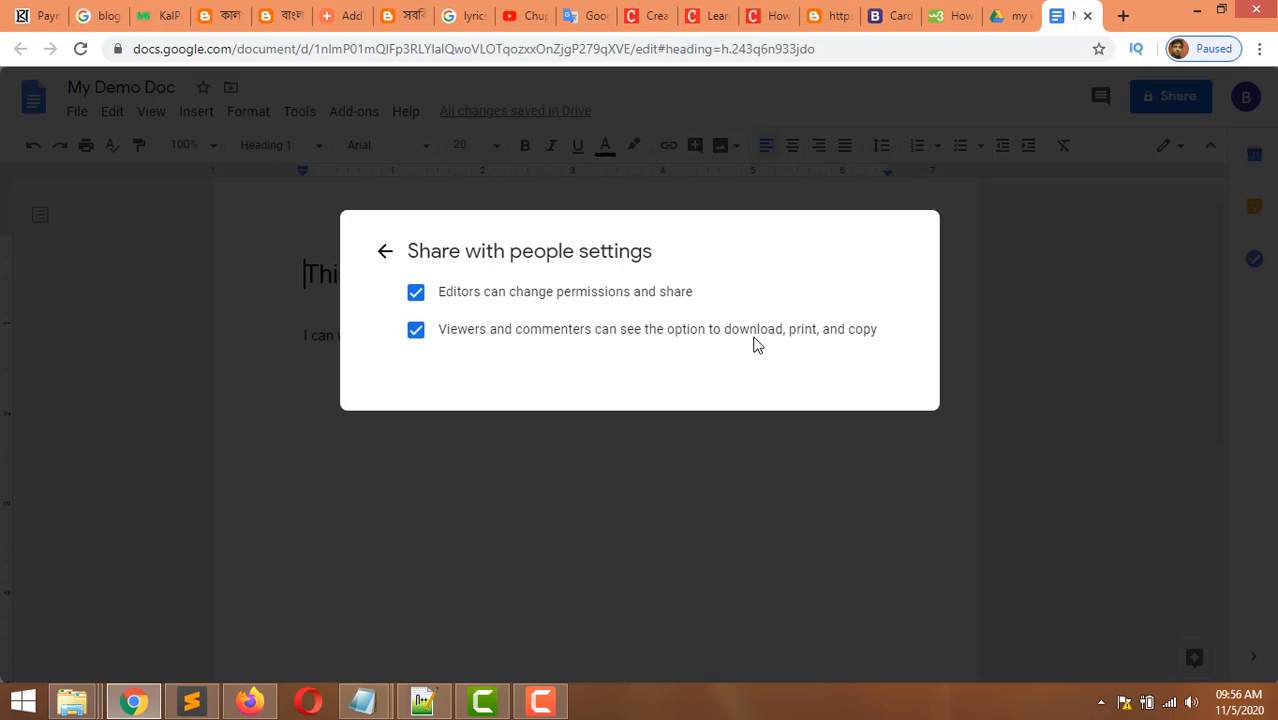
pyautogui.click(386, 253)
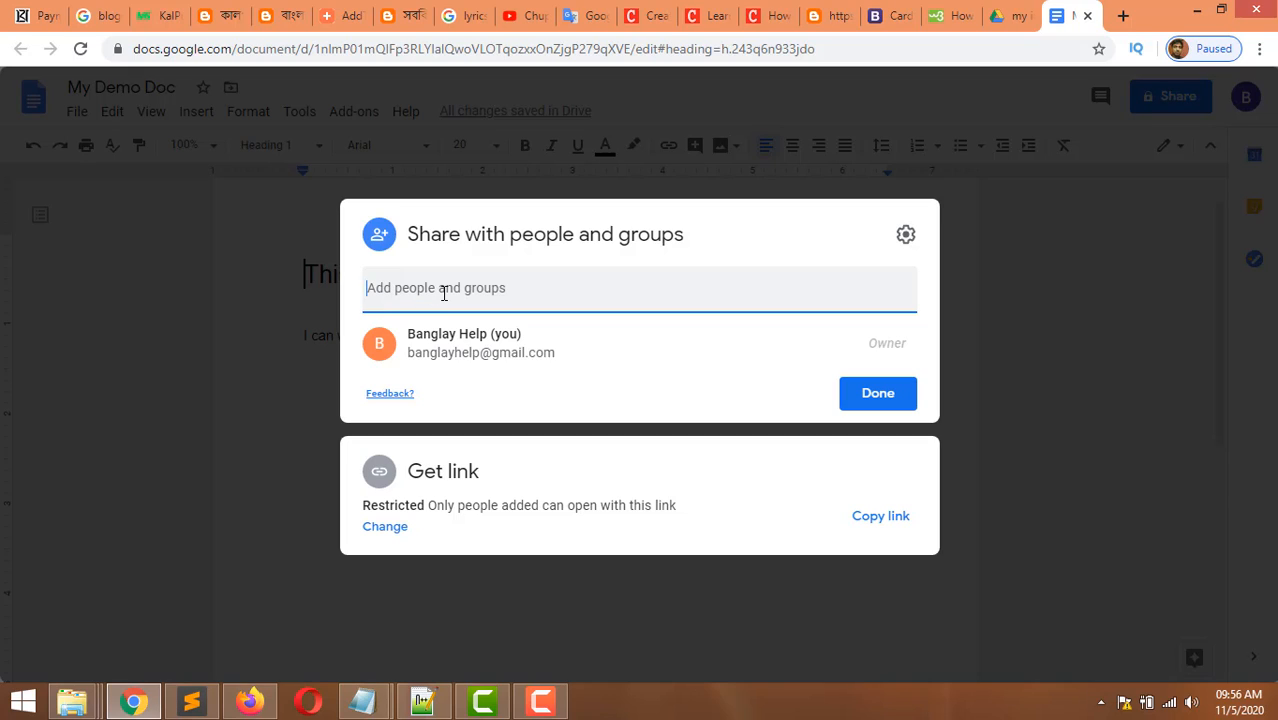
pyautogui.write('abc')
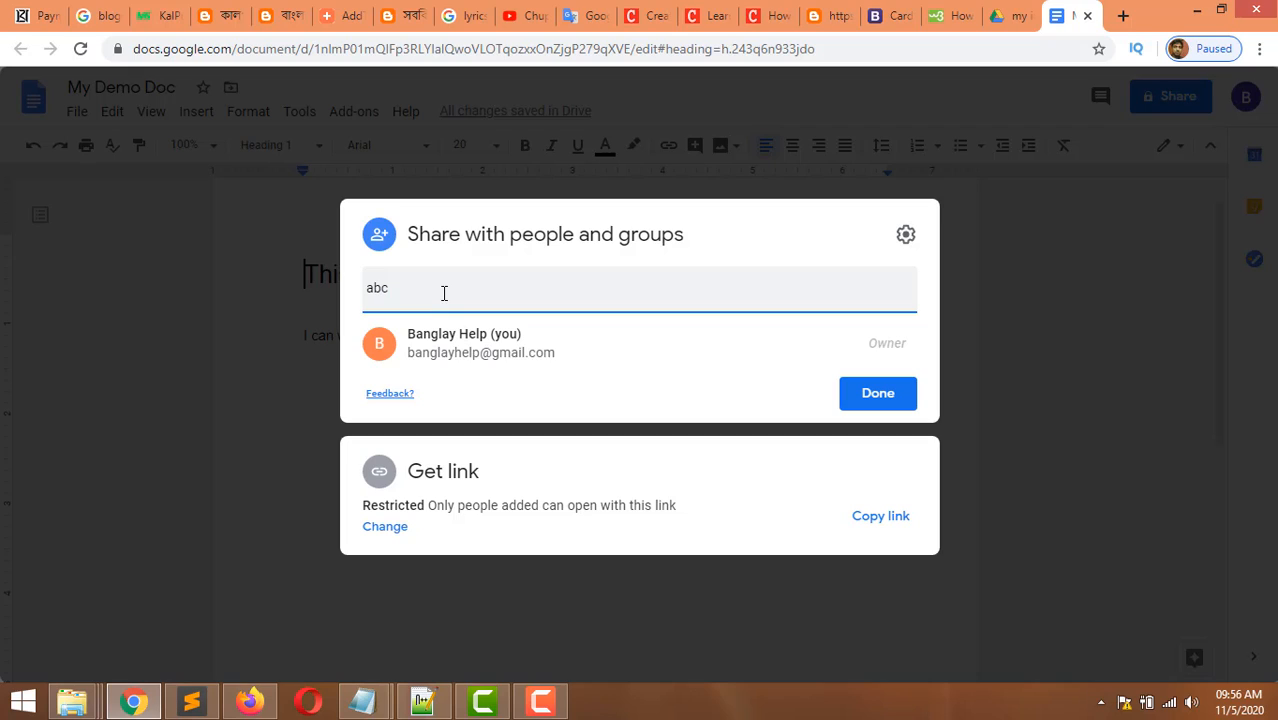
pyautogui.write('@gmail')
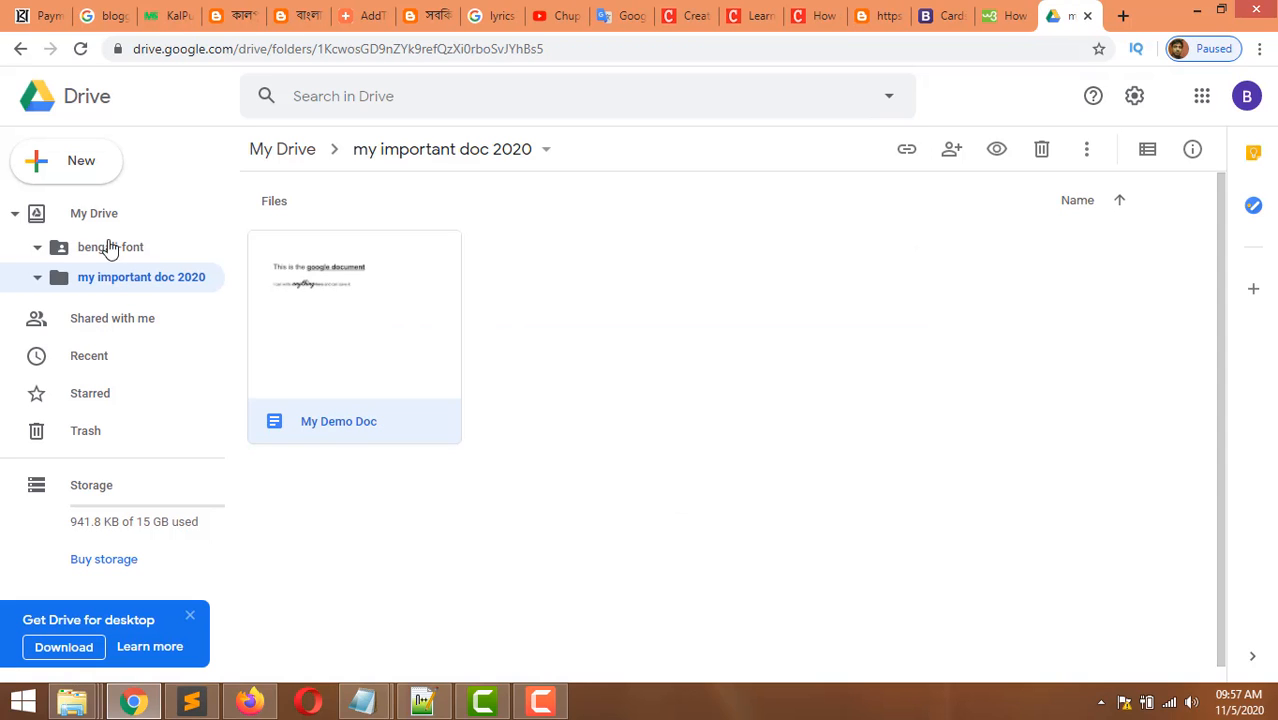
# - Create a new Google Sheets spreadsheet from Drive's New menu
pyautogui.click(76, 166)
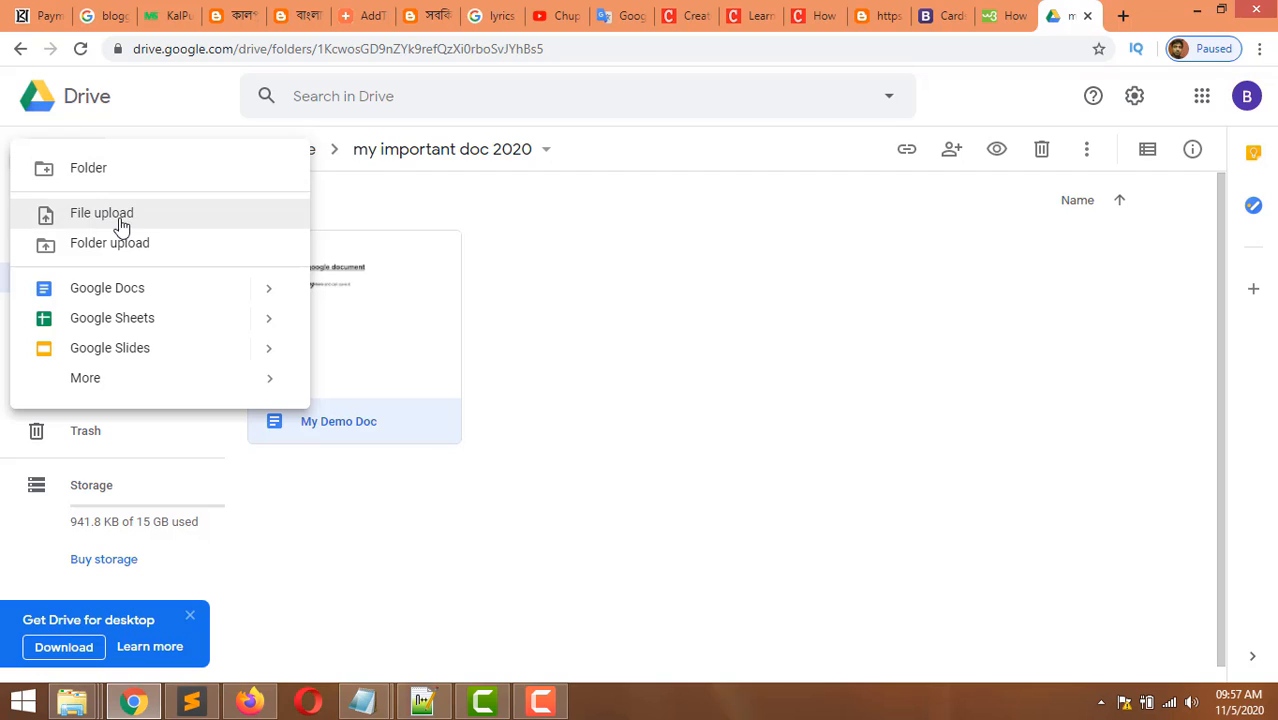
pyautogui.click(199, 327)
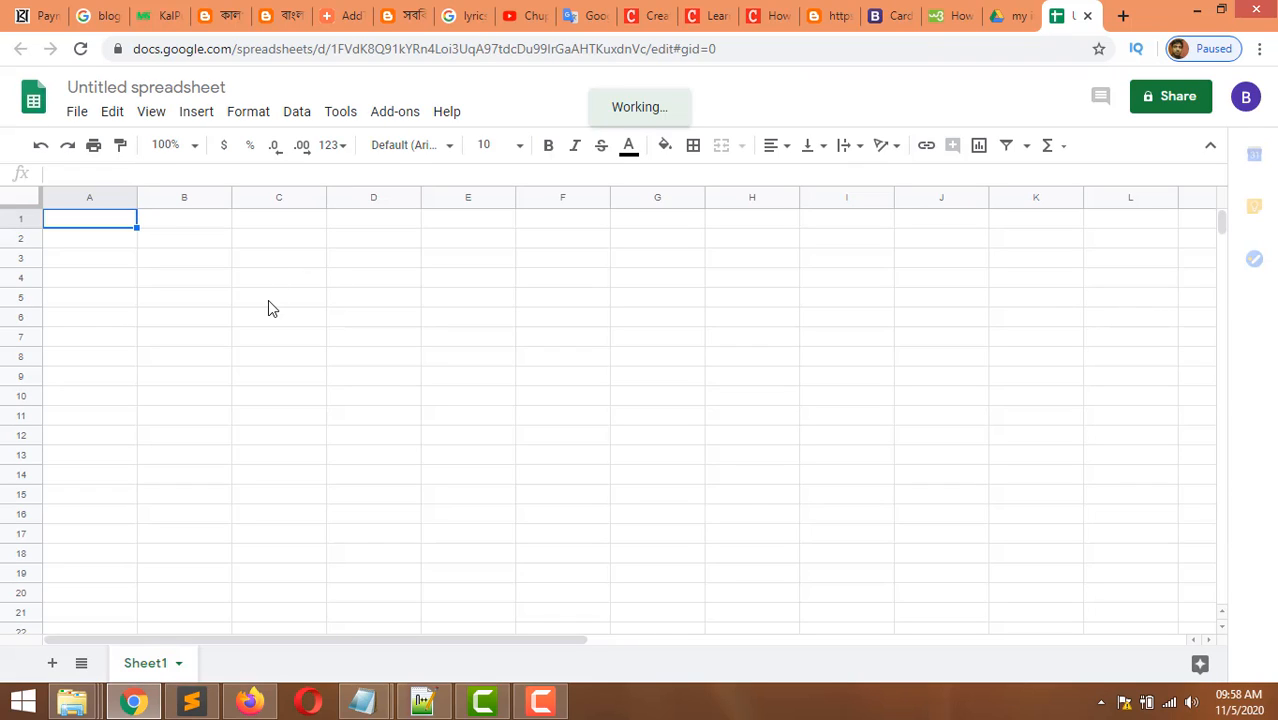
# - Type the heading 'This is my demo google excel sheet' in C2, merge C2:F2, bold, centre, size 14
pyautogui.click(268, 246)
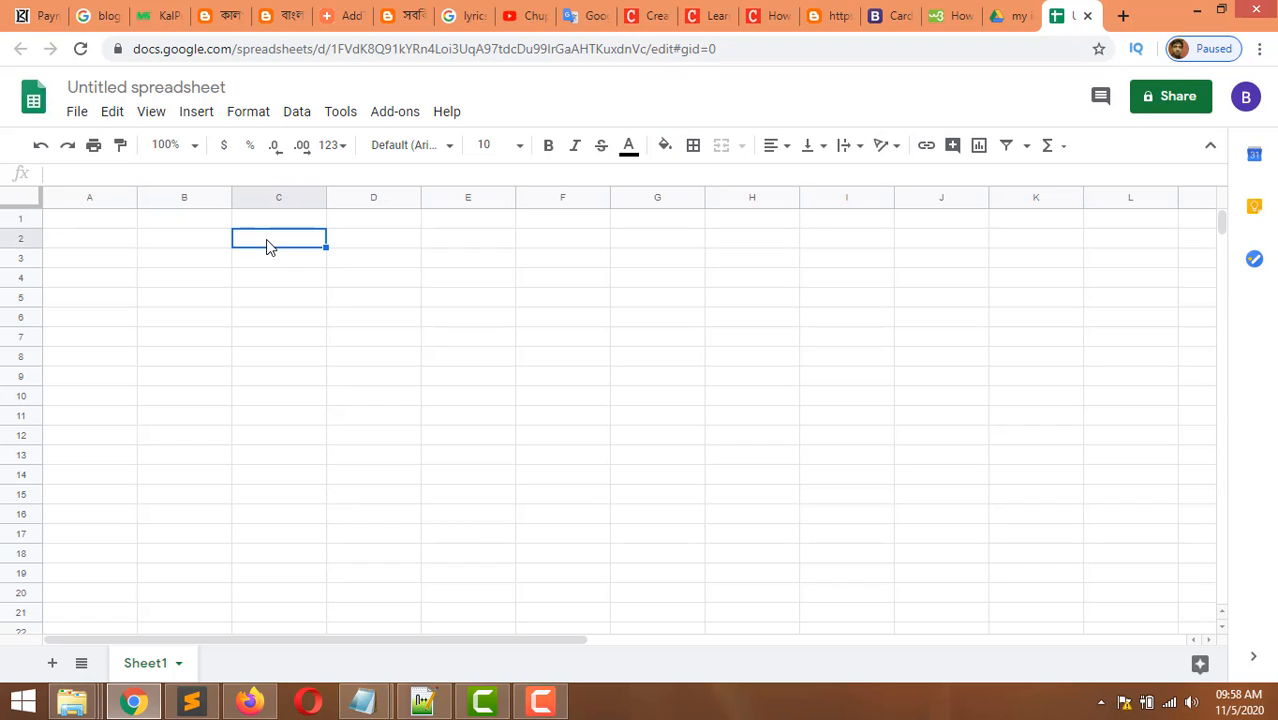
pyautogui.write('This is my ')
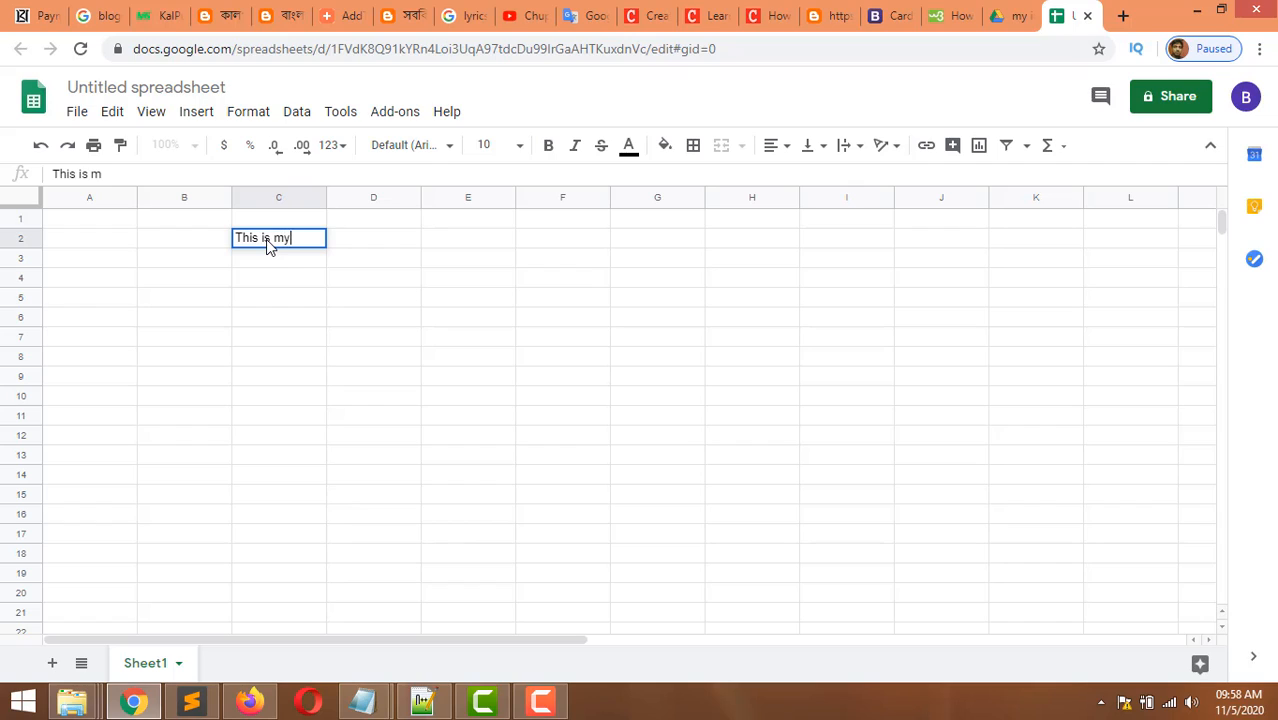
pyautogui.write('demo google excel sheet')
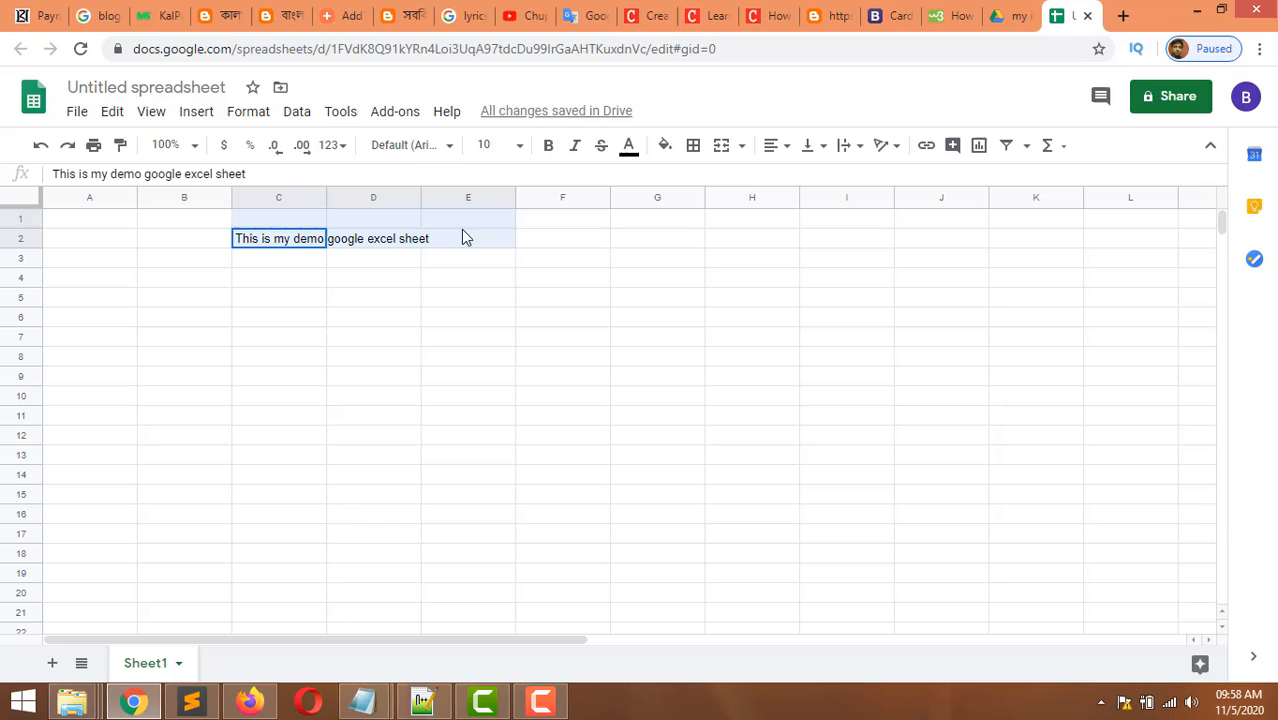
pyautogui.moveTo(463, 237); pyautogui.dragTo(560, 239)
pyautogui.click(724, 149)
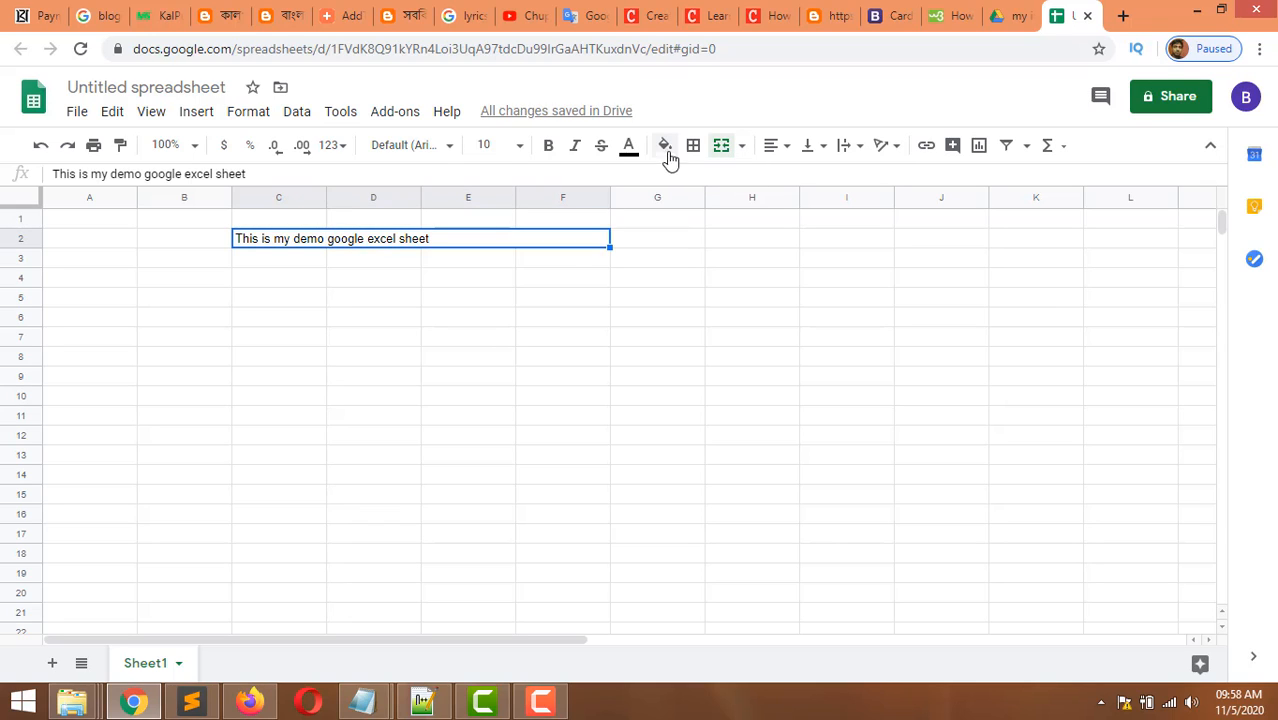
pyautogui.hotkey('ctrl', 'b')
pyautogui.click(778, 146)
pyautogui.click(798, 175)
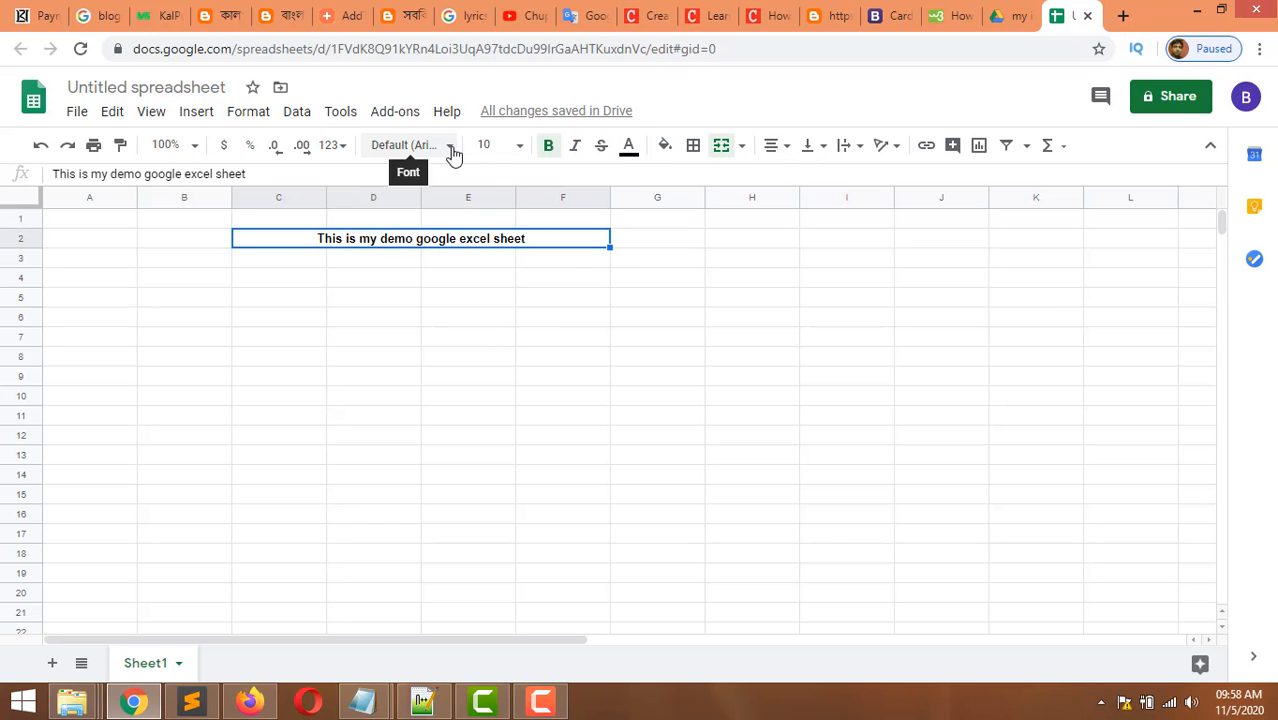
pyautogui.click(520, 146)
pyautogui.click(490, 388)
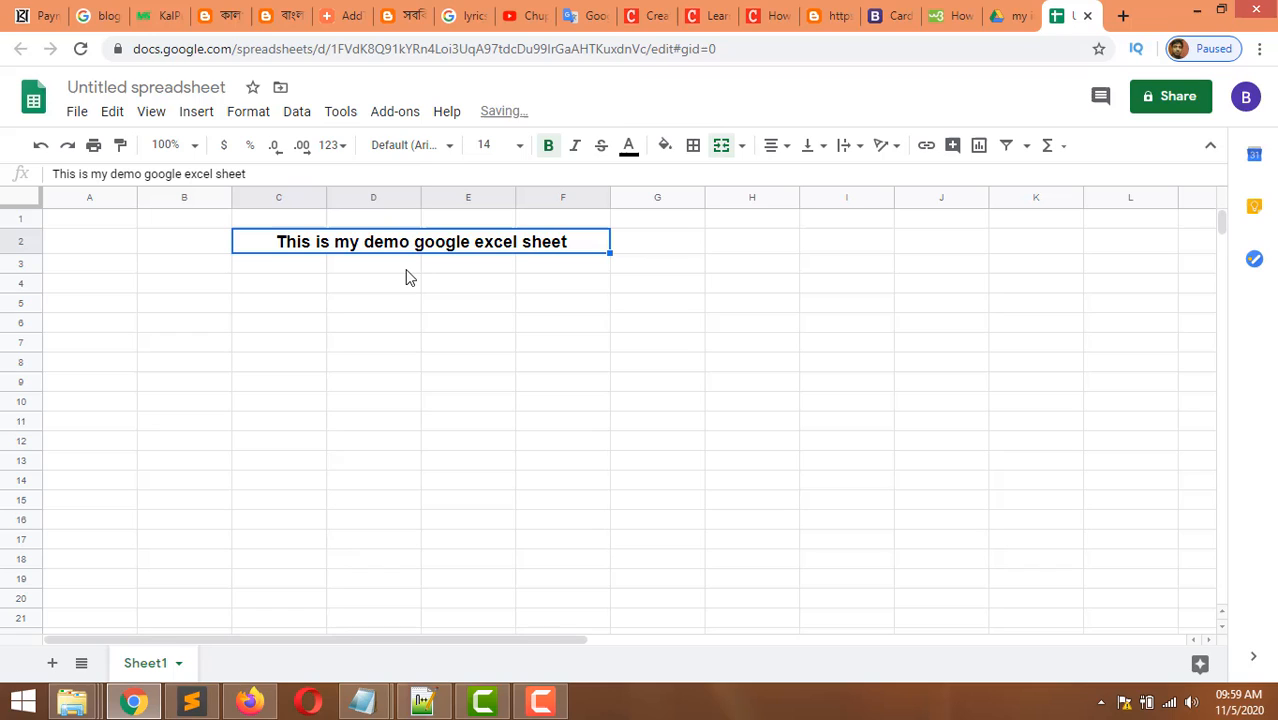
pyautogui.click(449, 146)
pyautogui.click(285, 277)
# - Enter 12 in cell C4 and clear the stray value below it
pyautogui.click(291, 285)
pyautogui.write('1')
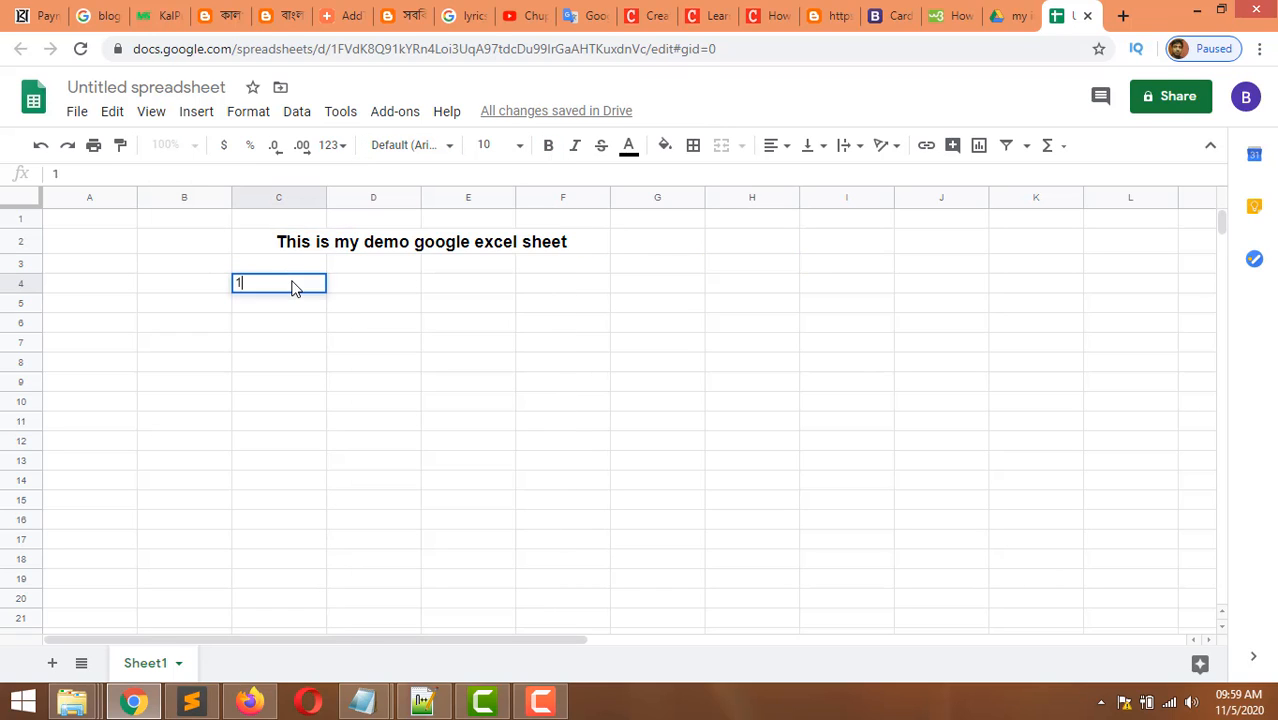
pyautogui.press('Return')
pyautogui.write('2')
pyautogui.click(291, 285)
pyautogui.write('2')
pyautogui.press('Return')
pyautogui.press('Delete')
pyautogui.click(302, 285)
# - Fill 1 to 10 down D4:D13 and copy 12 down C4:C13
pyautogui.click(368, 288)
pyautogui.write('1')
pyautogui.press('Return')
pyautogui.write('2')
pyautogui.moveTo(385, 285); pyautogui.dragTo(419, 461)
pyautogui.click(457, 434)
pyautogui.click(320, 288)
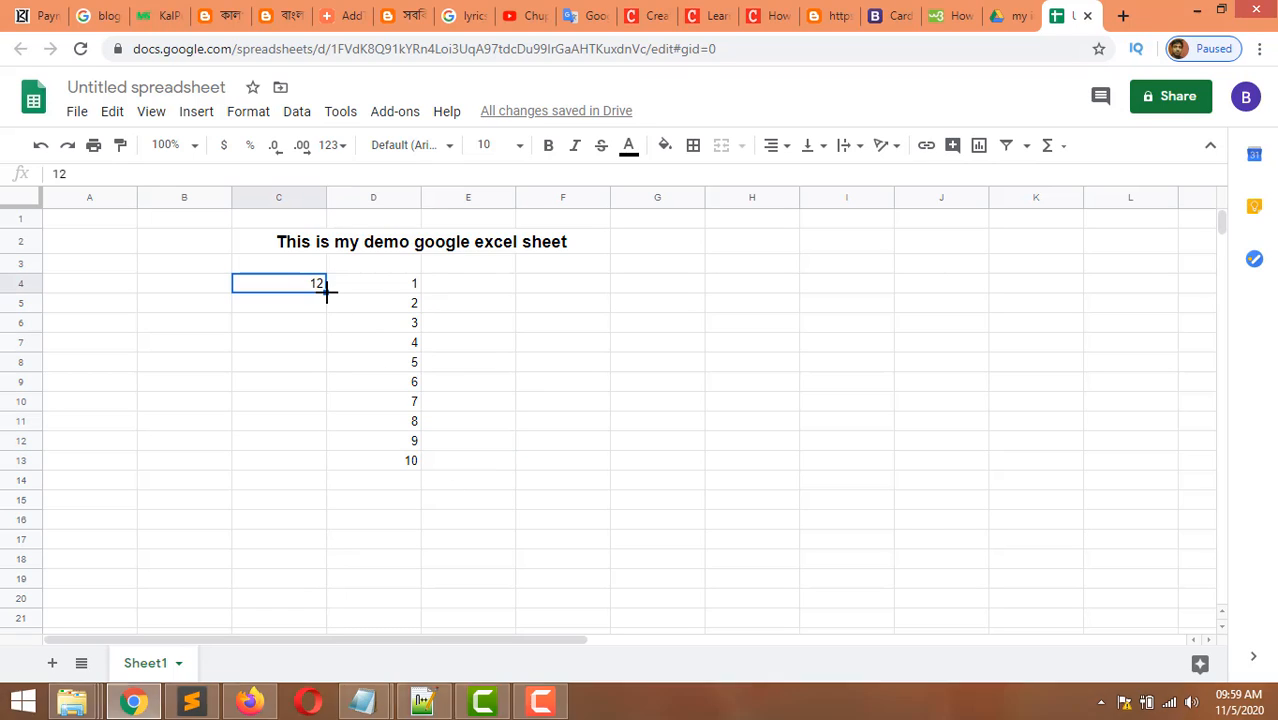
pyautogui.moveTo(327, 291); pyautogui.dragTo(328, 466)
# - Start a formula in cell E4
pyautogui.moveTo(380, 284); pyautogui.dragTo(410, 460)
pyautogui.moveTo(397, 282); pyautogui.dragTo(446, 288)
pyautogui.click(442, 330)
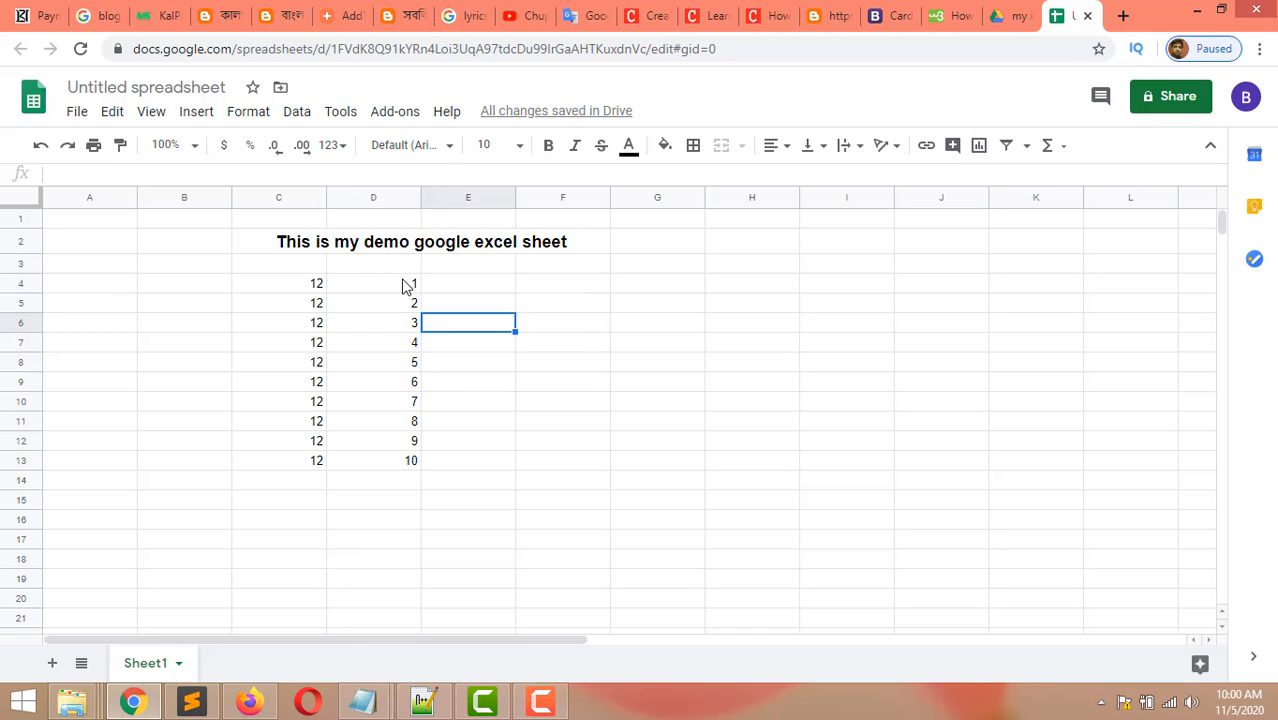
pyautogui.click(404, 284)
pyautogui.click(491, 285)
pyautogui.write('=')
pyautogui.press('Return')
# - Enter =C4*D4 in E4 and fill it down to E13, giving 12 to 120
pyautogui.click(838, 428)
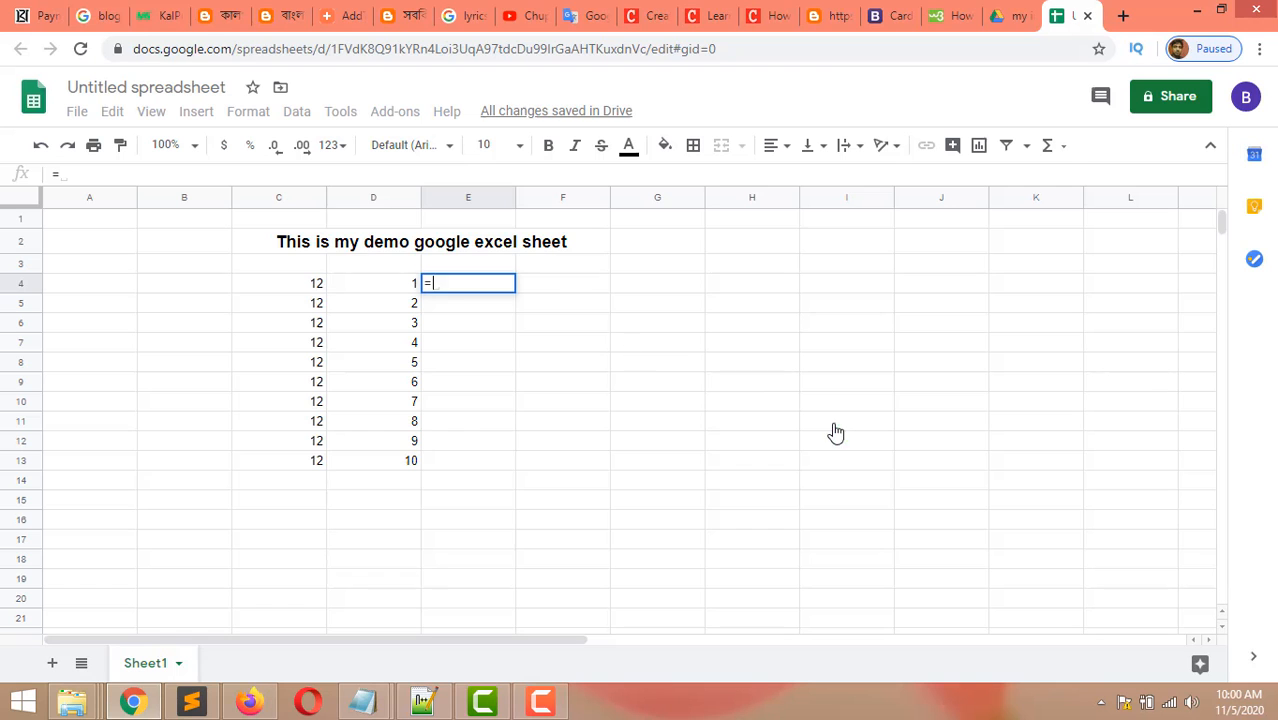
pyautogui.click(307, 288)
pyautogui.write('*')
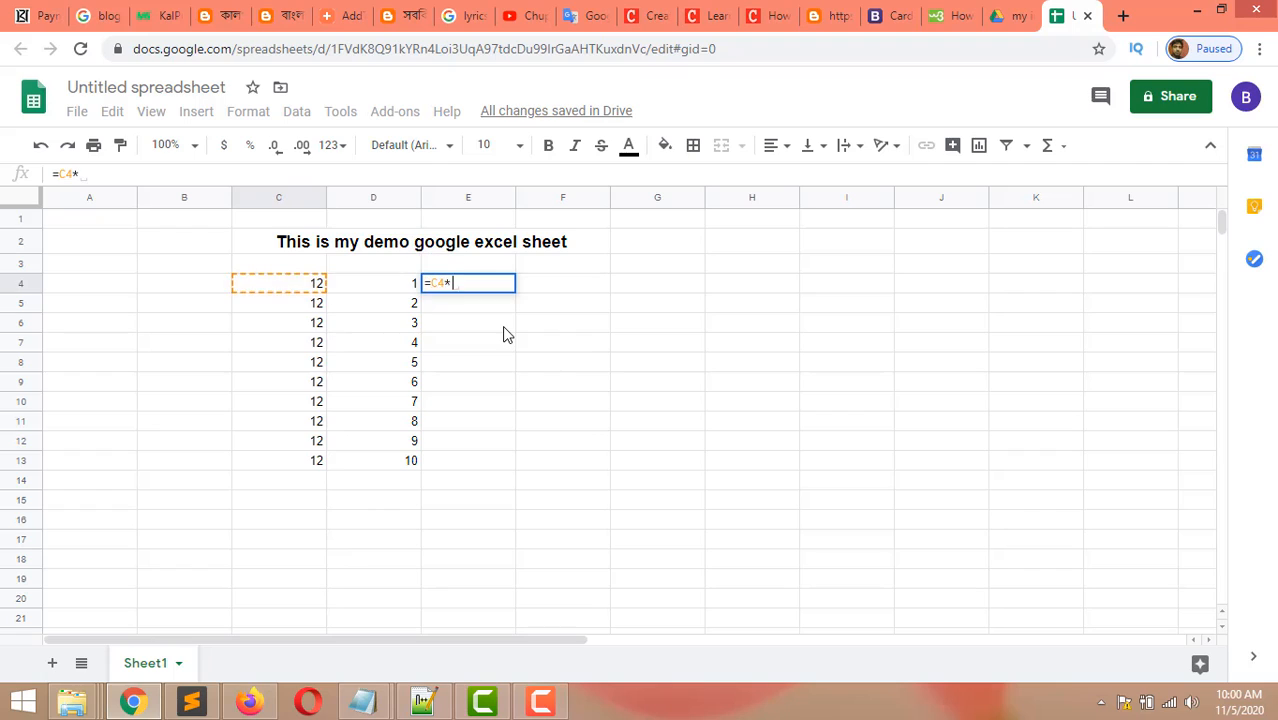
pyautogui.click(400, 286)
pyautogui.press('Return')
pyautogui.click(485, 285)
pyautogui.moveTo(515, 292); pyautogui.dragTo(507, 460)
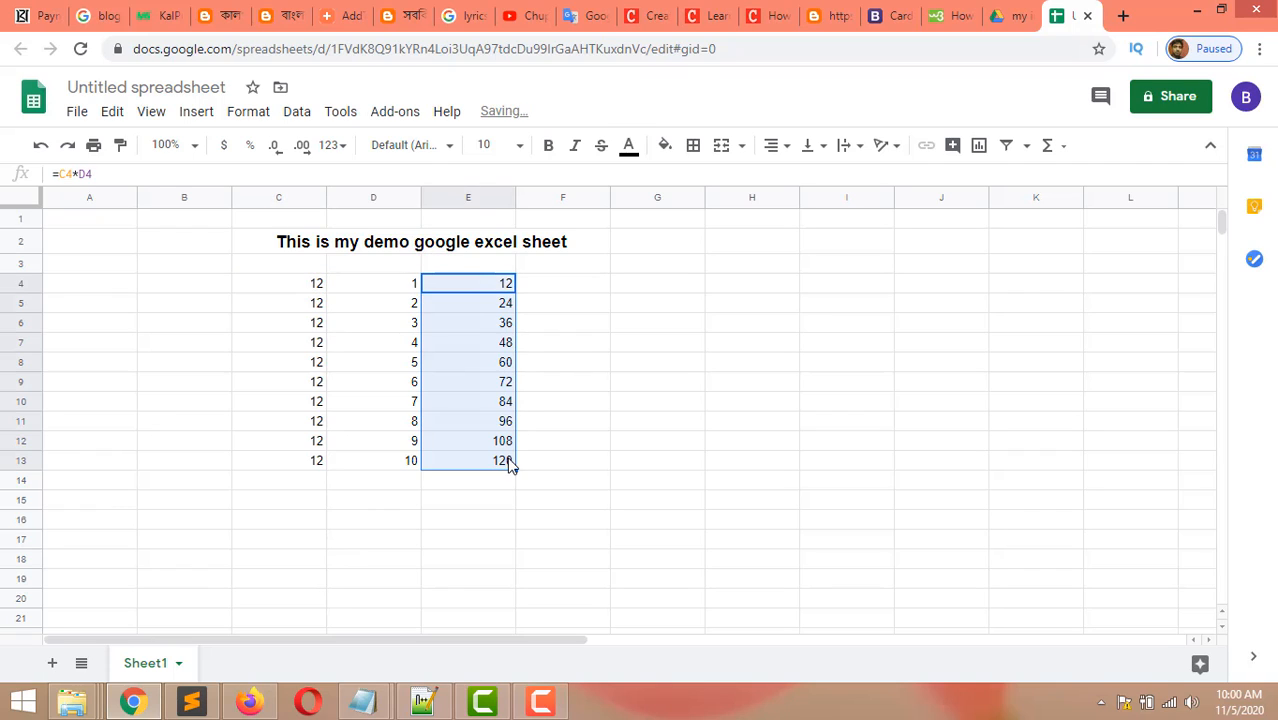
pyautogui.click(601, 427)
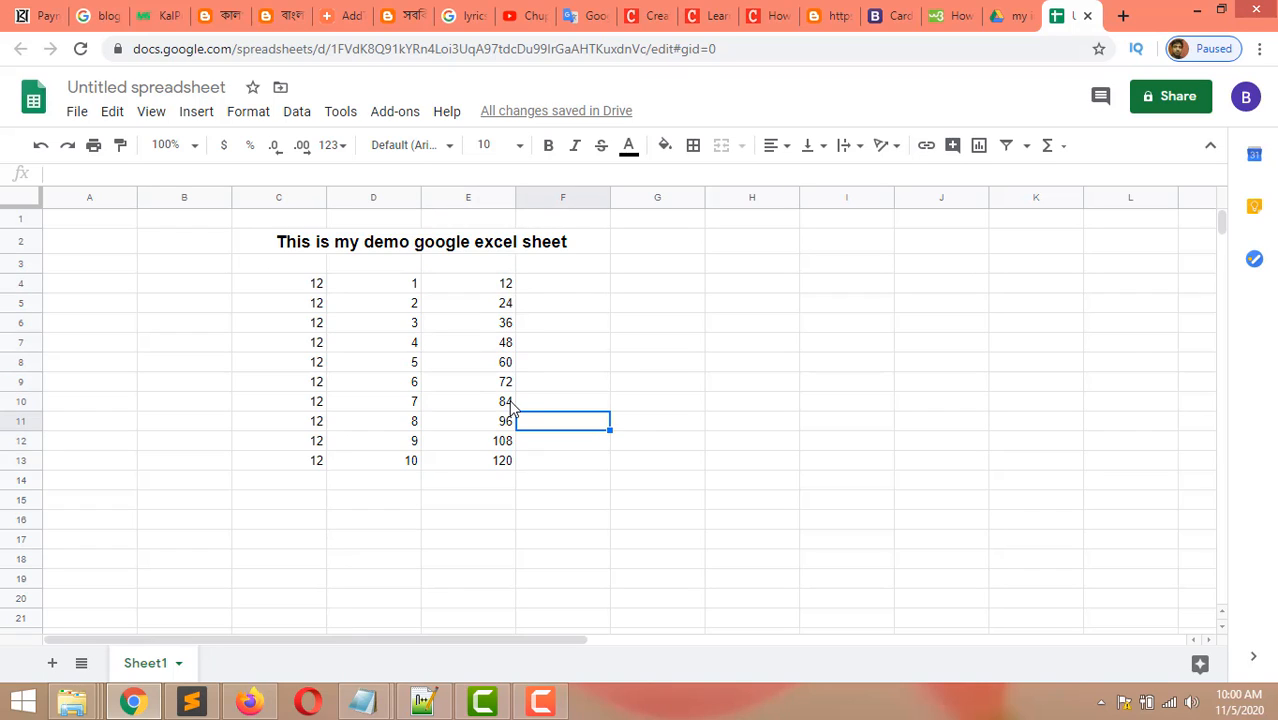
# - Centre the 1–10 values in D4:D13 and select the table C4:E13
pyautogui.moveTo(379, 283); pyautogui.dragTo(387, 470)
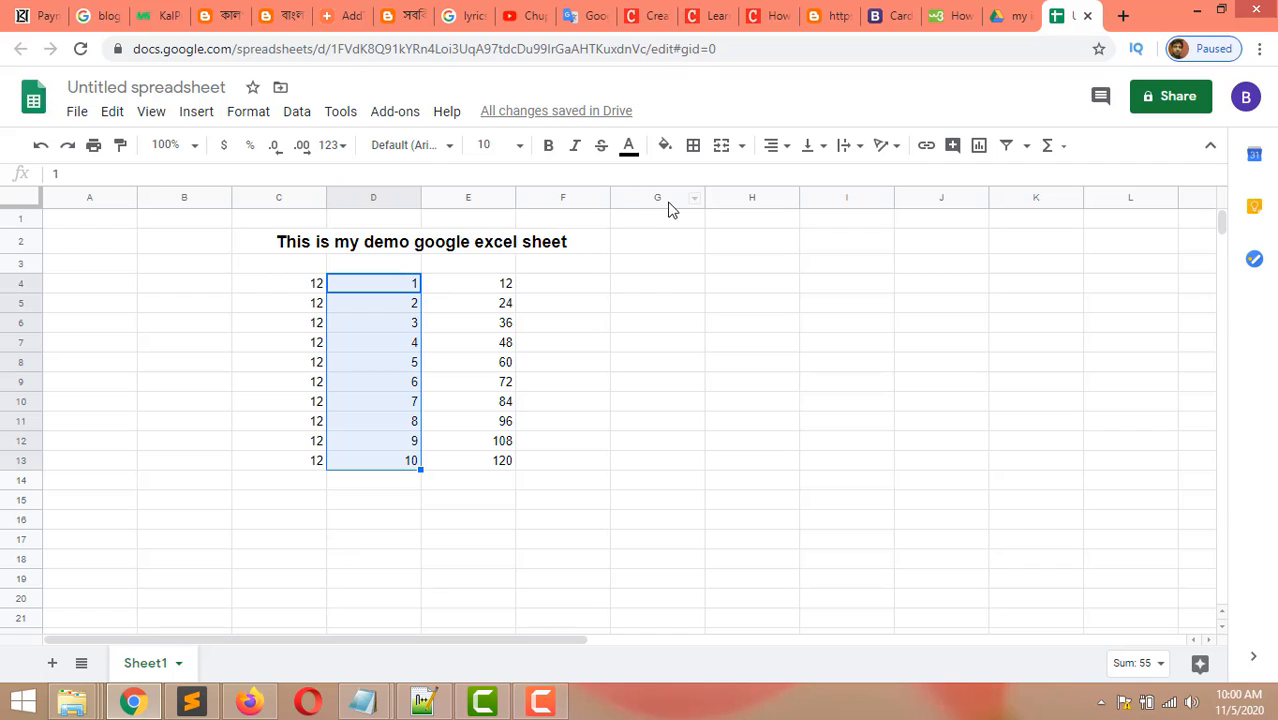
pyautogui.click(781, 148)
pyautogui.click(797, 185)
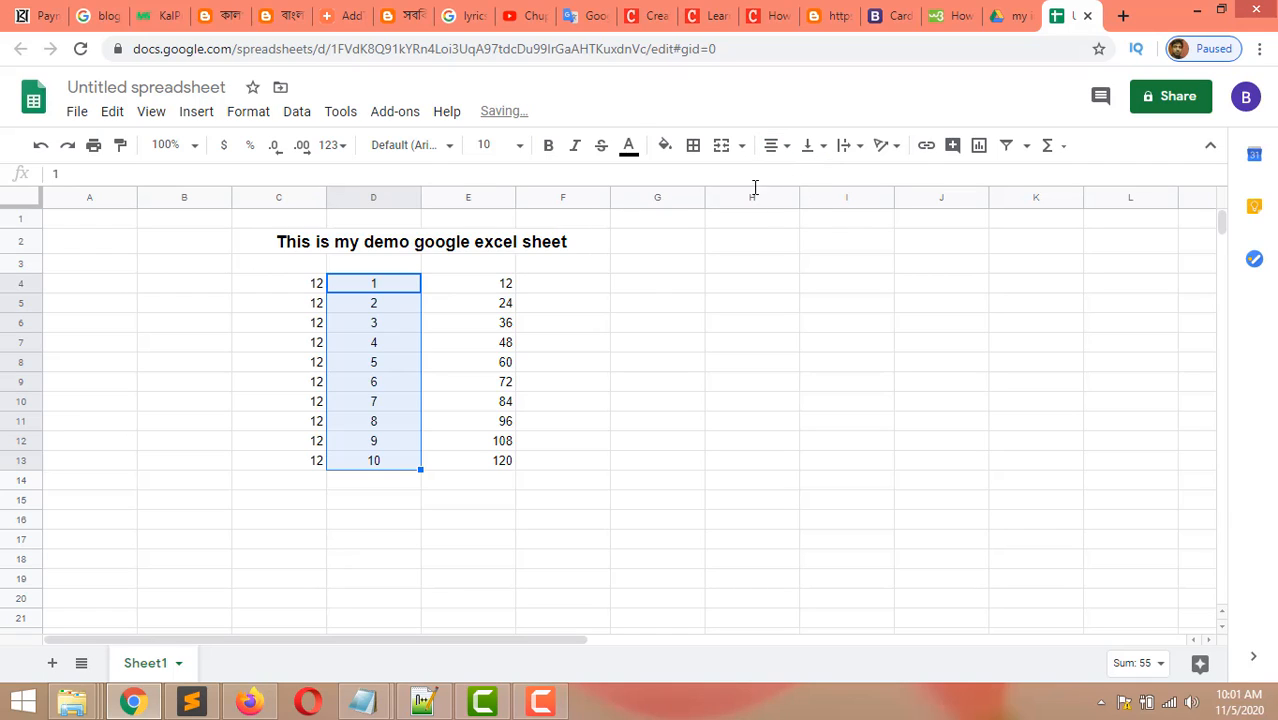
pyautogui.click(612, 308)
pyautogui.moveTo(470, 285); pyautogui.dragTo(466, 396)
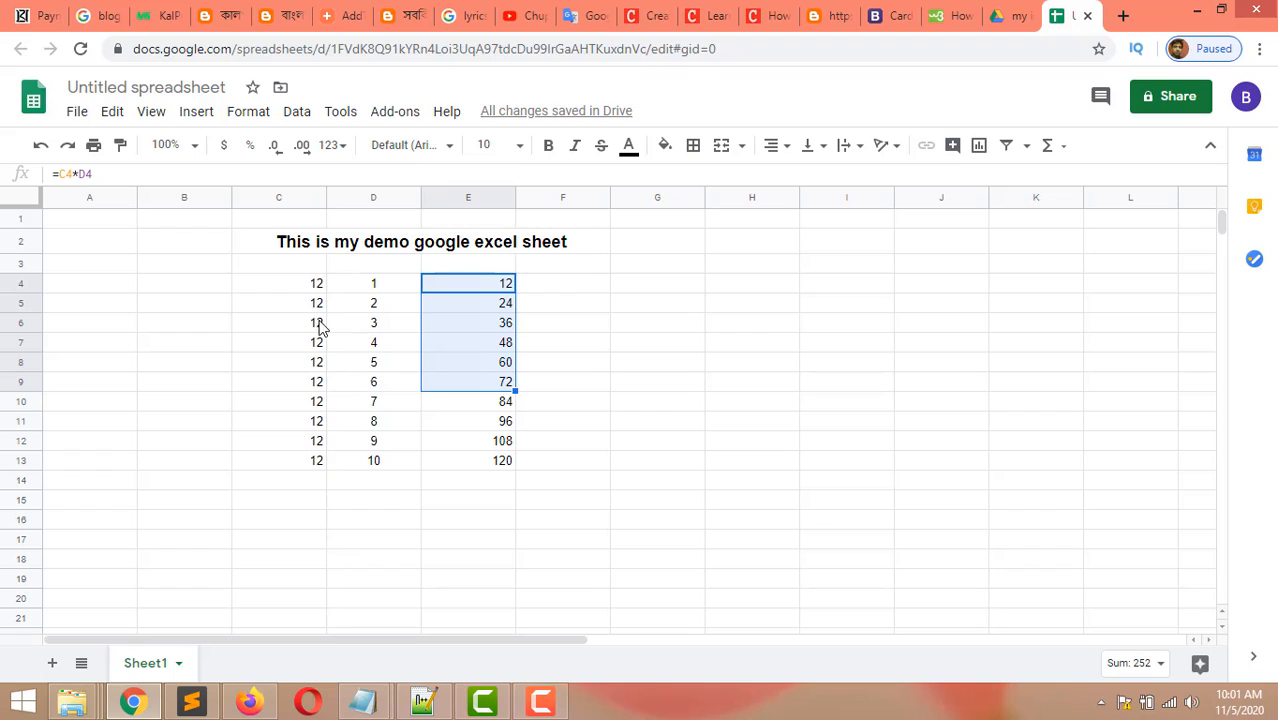
pyautogui.moveTo(296, 284); pyautogui.dragTo(508, 465)
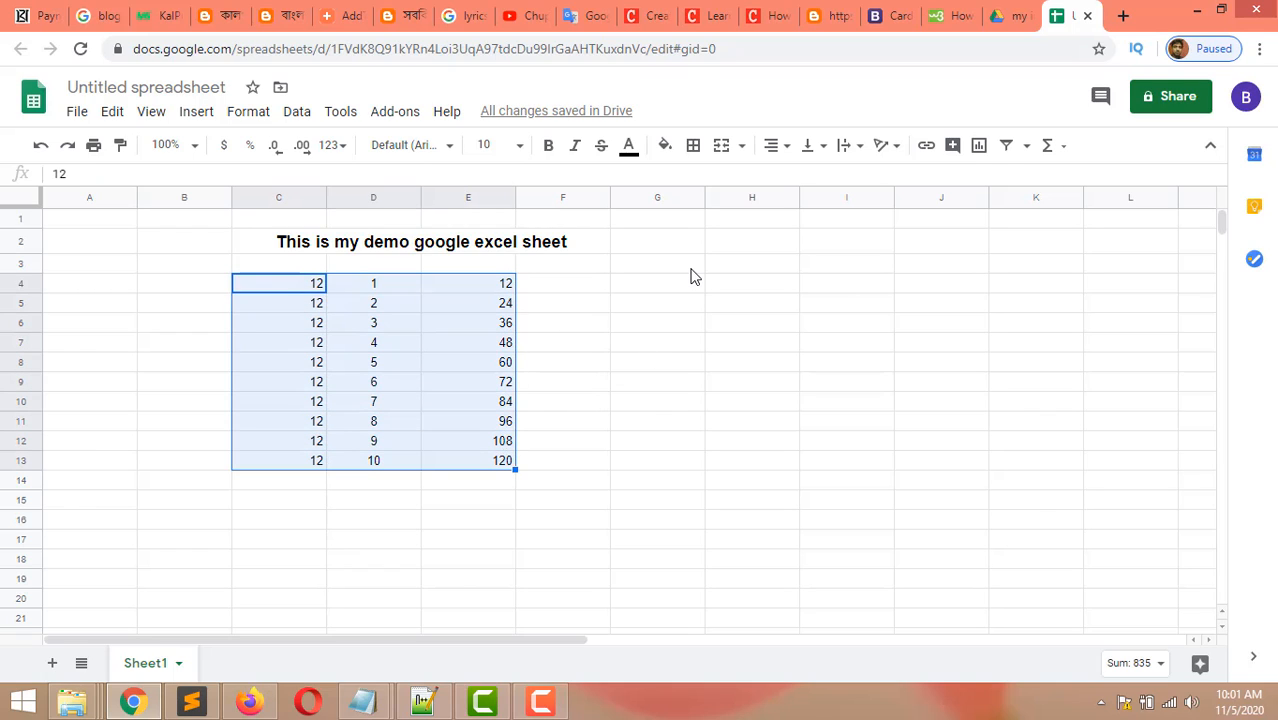
# - Apply all borders to the table C4:E13
pyautogui.click(694, 147)
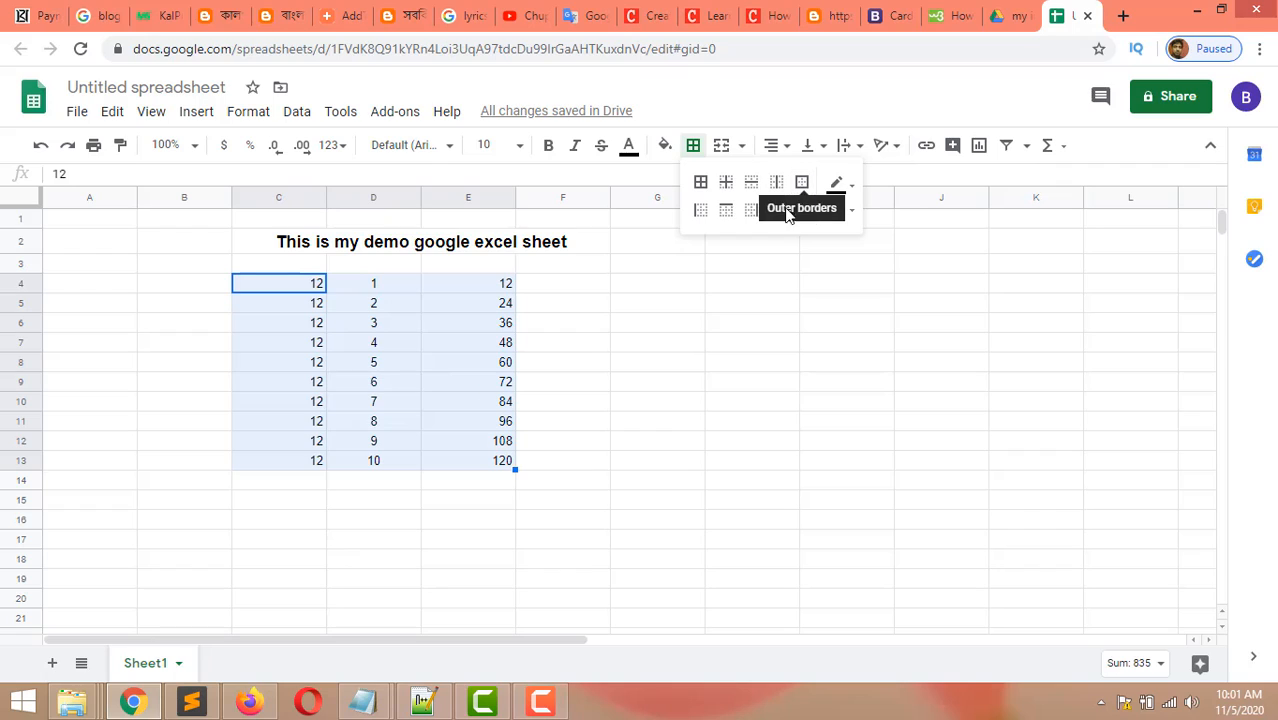
pyautogui.click(700, 184)
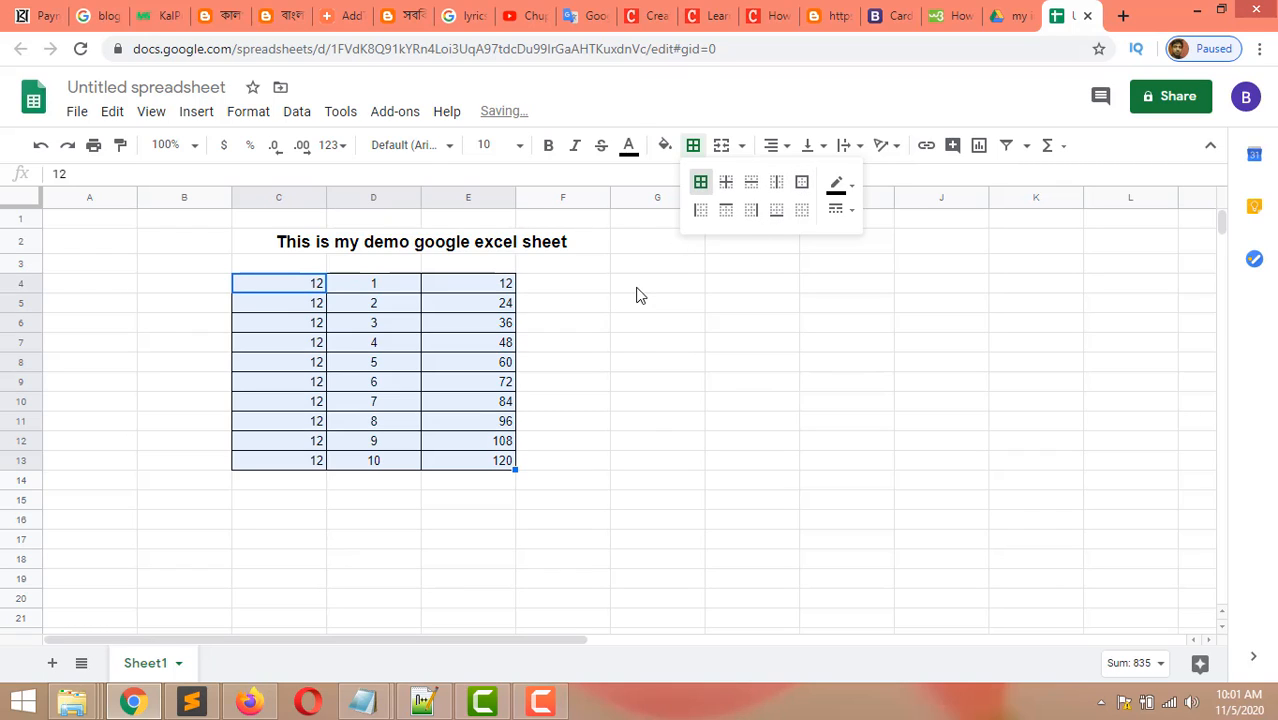
pyautogui.click(617, 329)
# - Make the 12–120 results in E4:E13 bold
pyautogui.moveTo(490, 287); pyautogui.dragTo(496, 470)
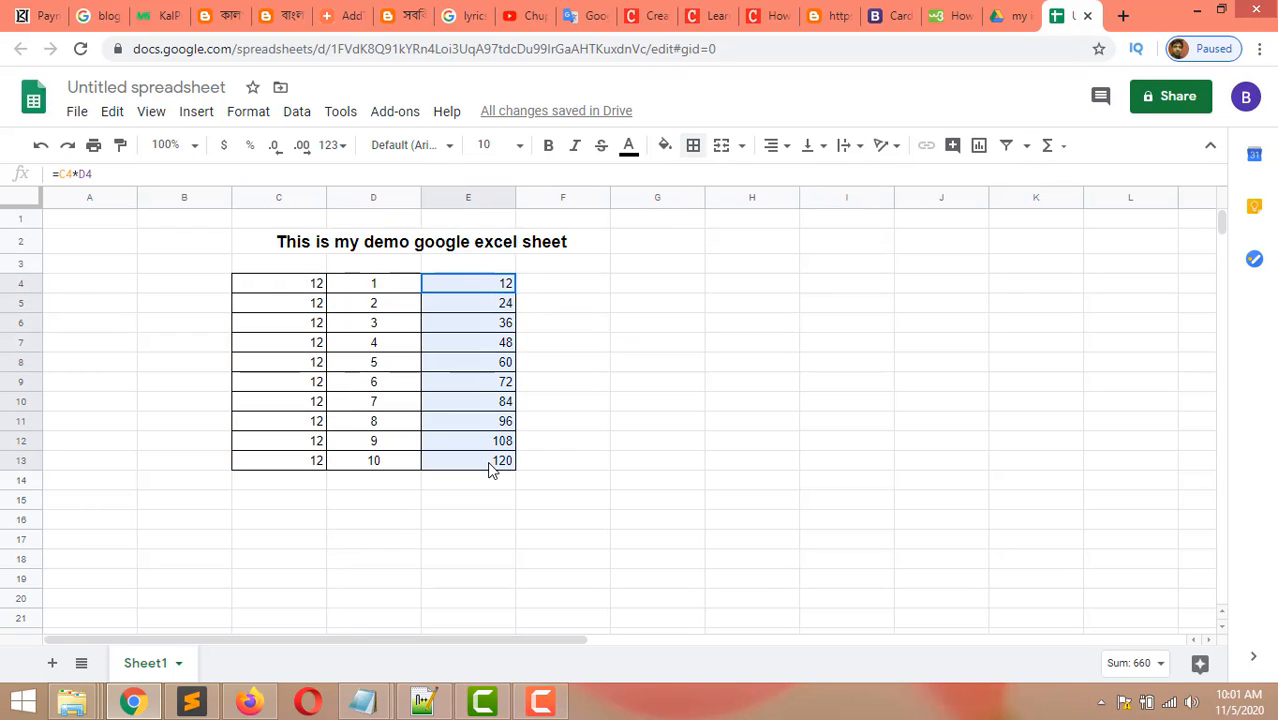
pyautogui.click(548, 150)
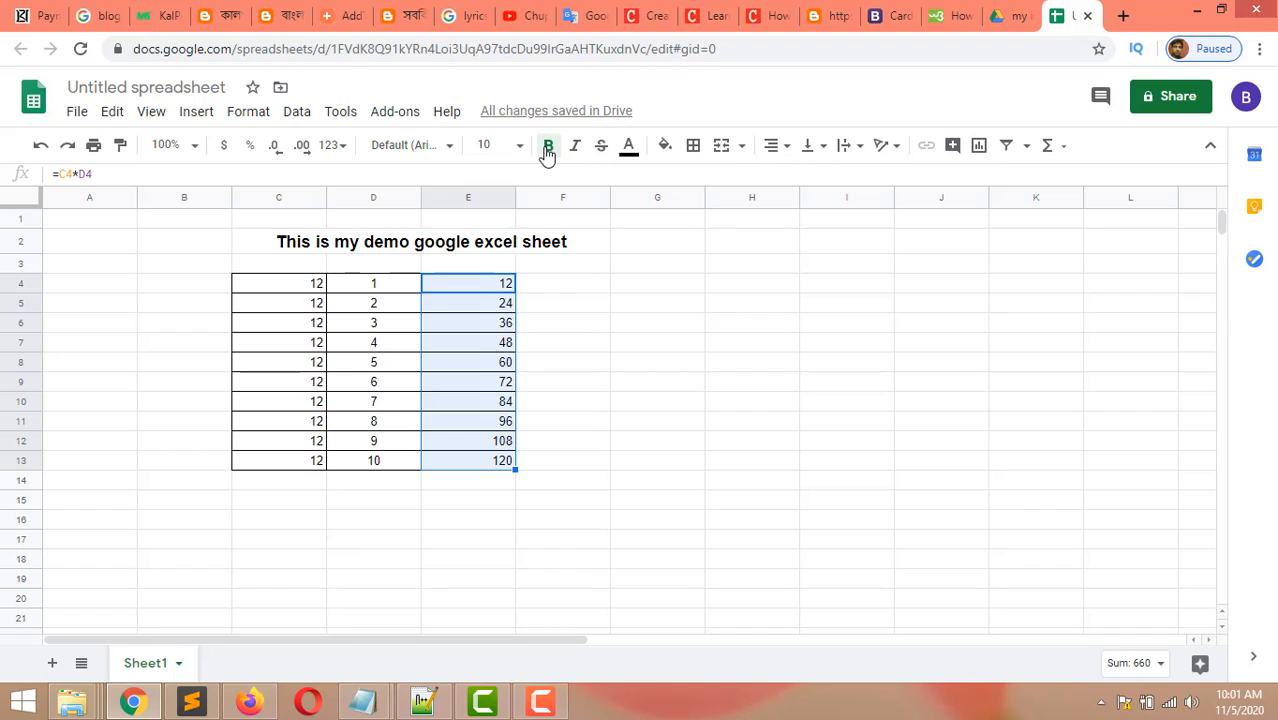
pyautogui.click(595, 372)
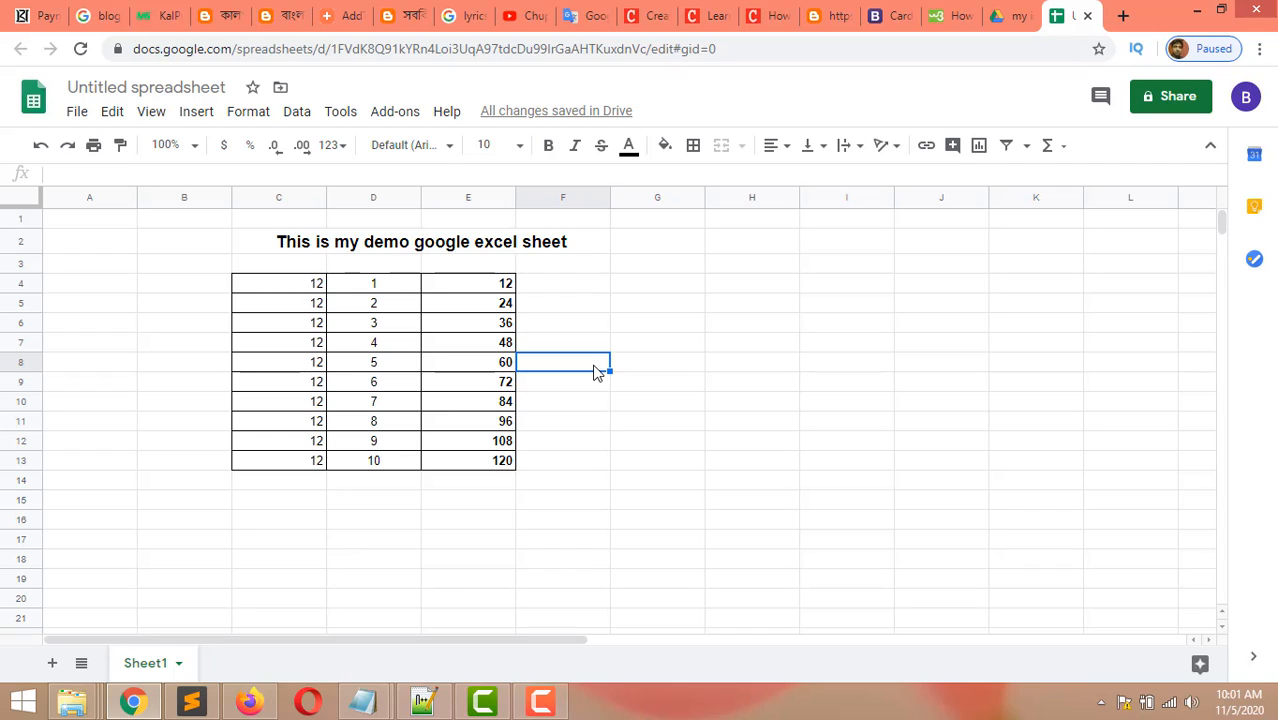
pyautogui.click(594, 440)
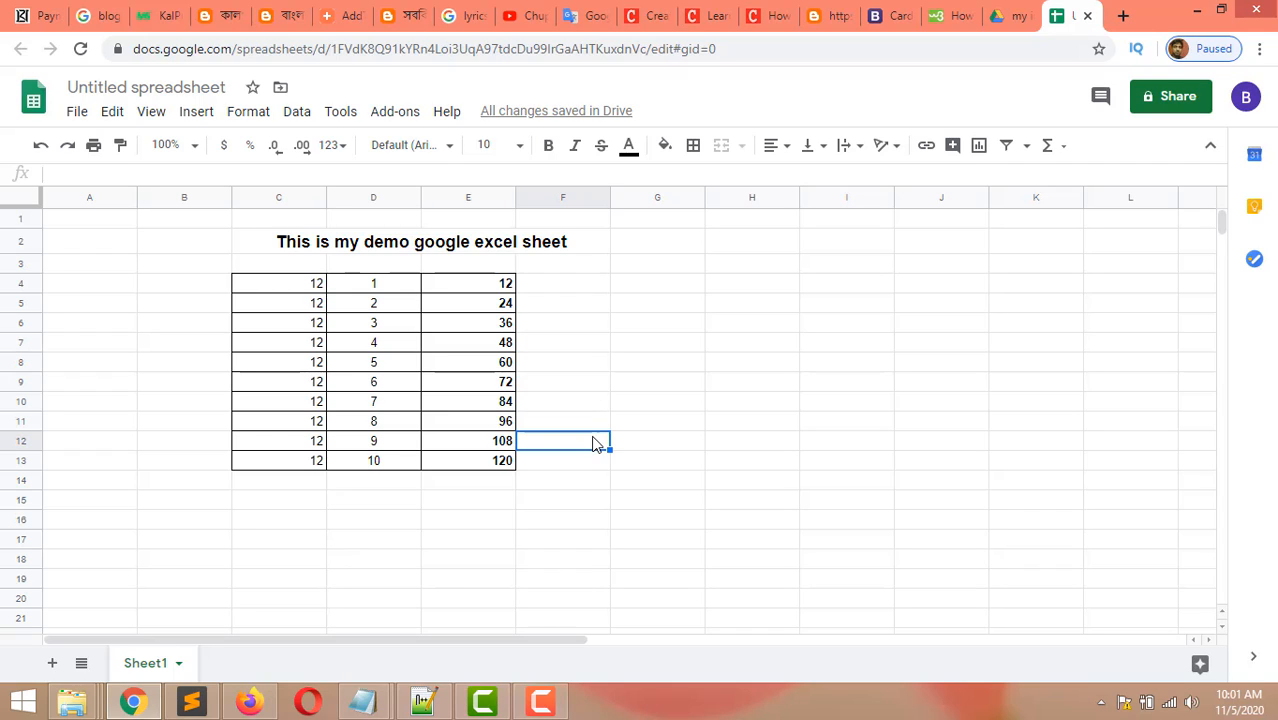
# - Name the spreadsheet 'sample excel file', review sharing permissions, and close the share dialog
pyautogui.click(1178, 97)
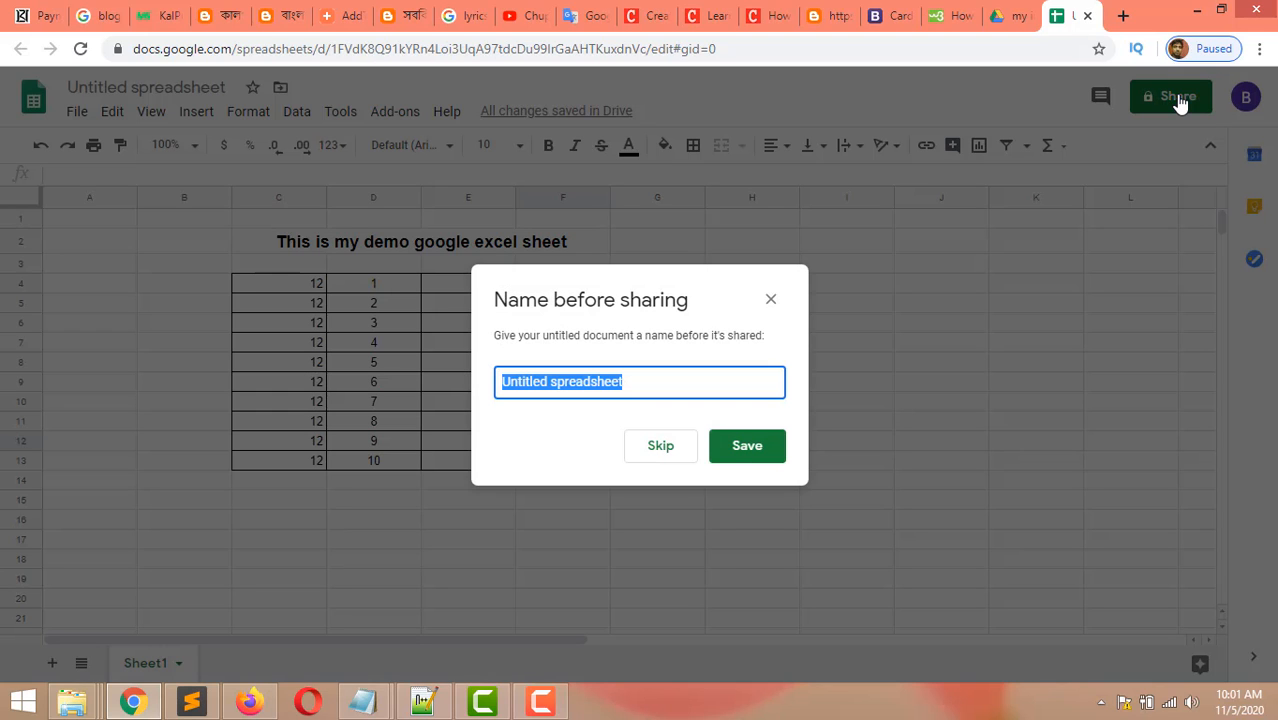
pyautogui.write('sample e')
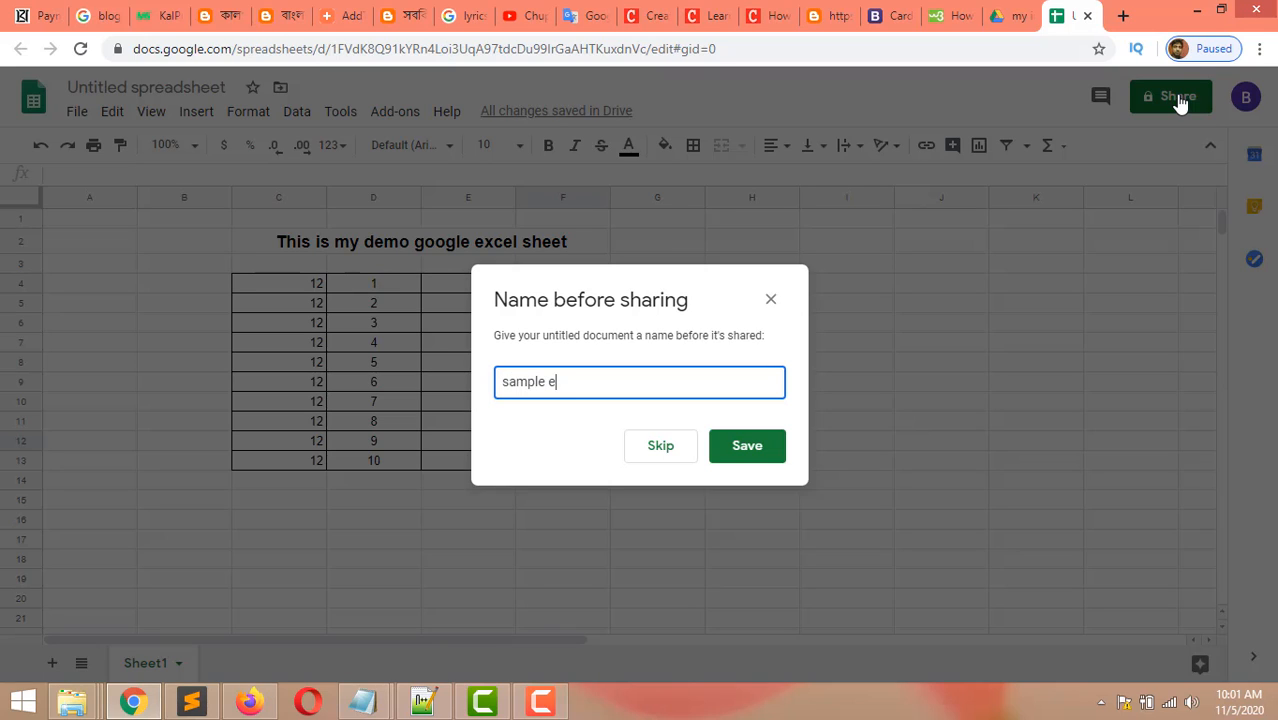
pyautogui.write('xcel file')
pyautogui.click(750, 450)
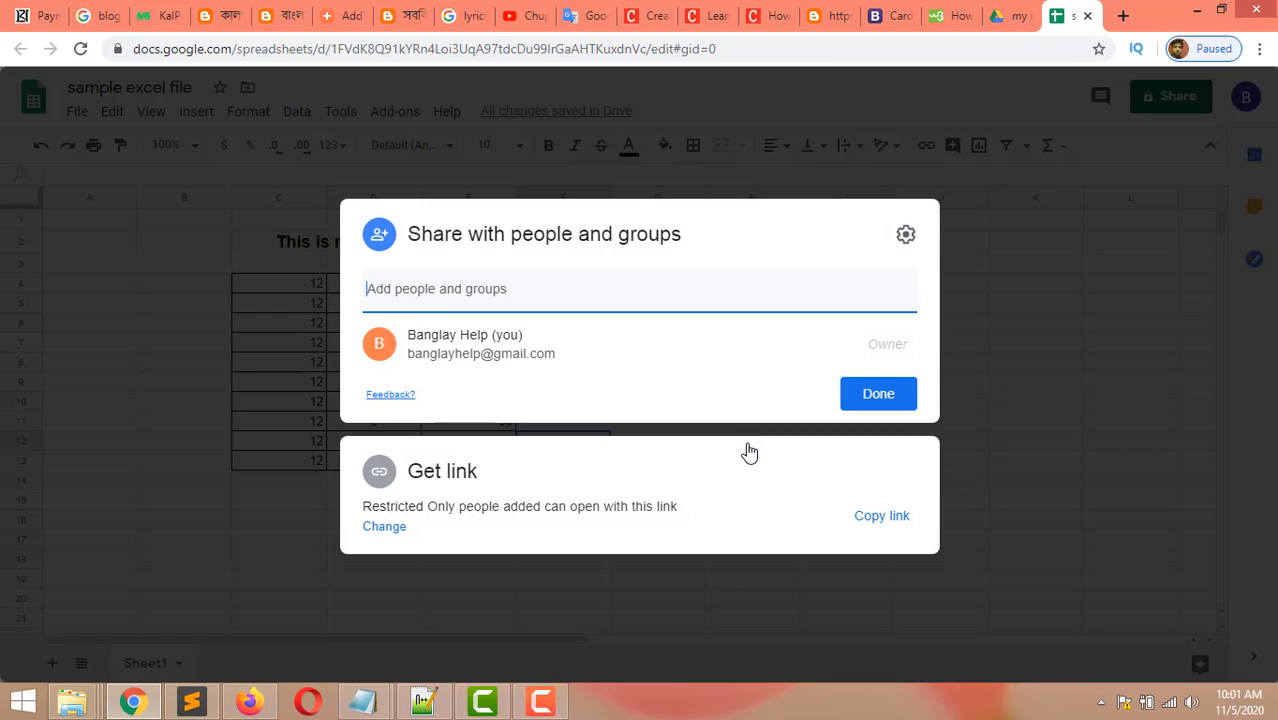
pyautogui.click(905, 236)
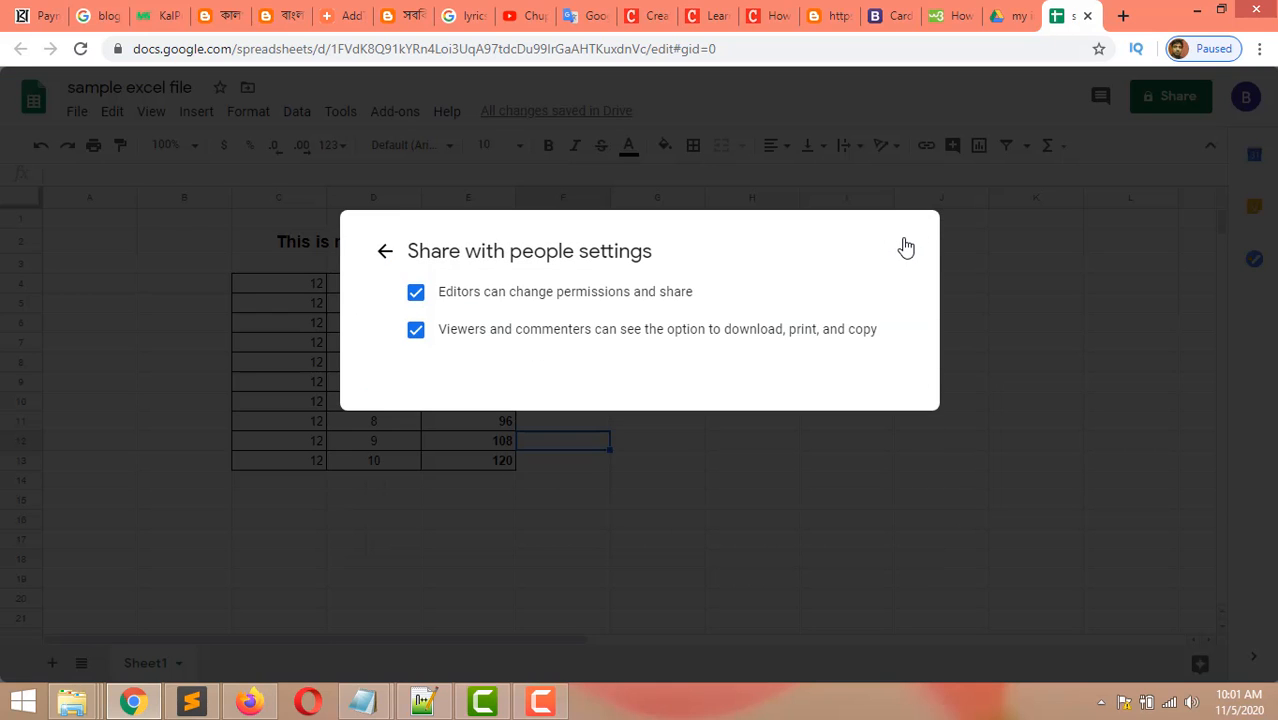
pyautogui.click(382, 251)
pyautogui.click(877, 395)
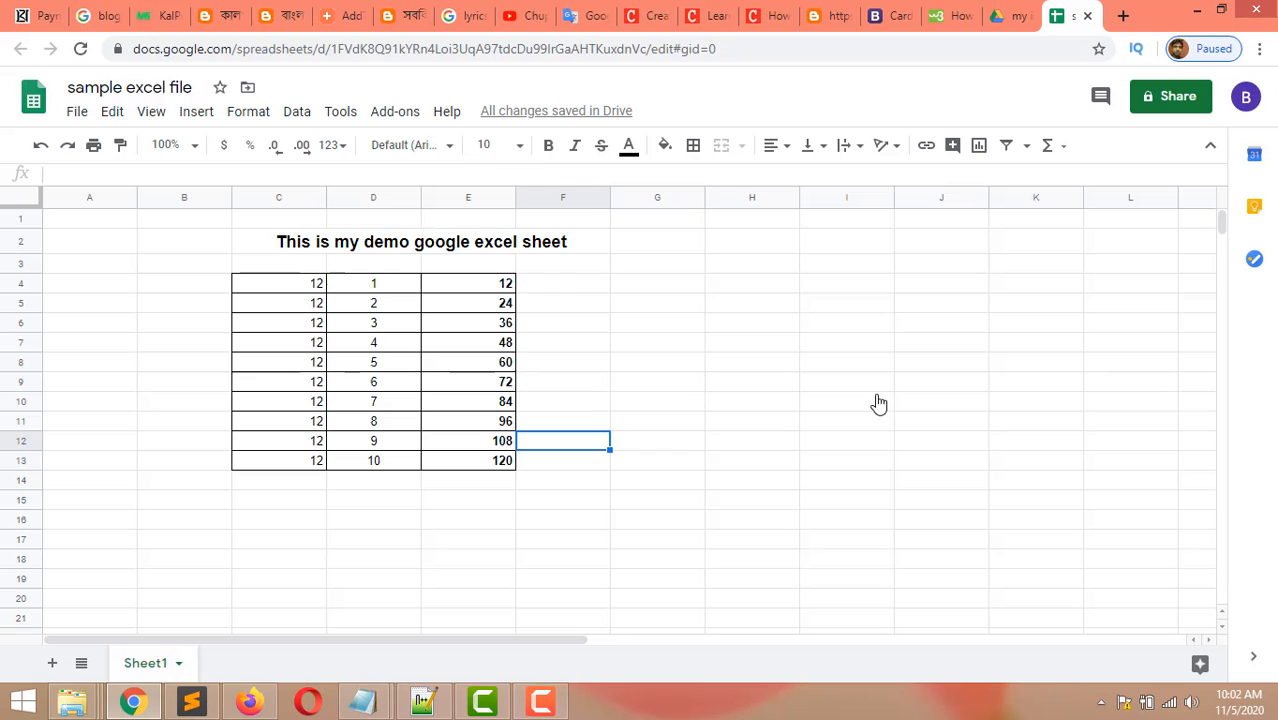
# - Close the spreadsheet and type a recipient's e-mail address into the file's sharing dialog in Drive
pyautogui.click(1088, 17)
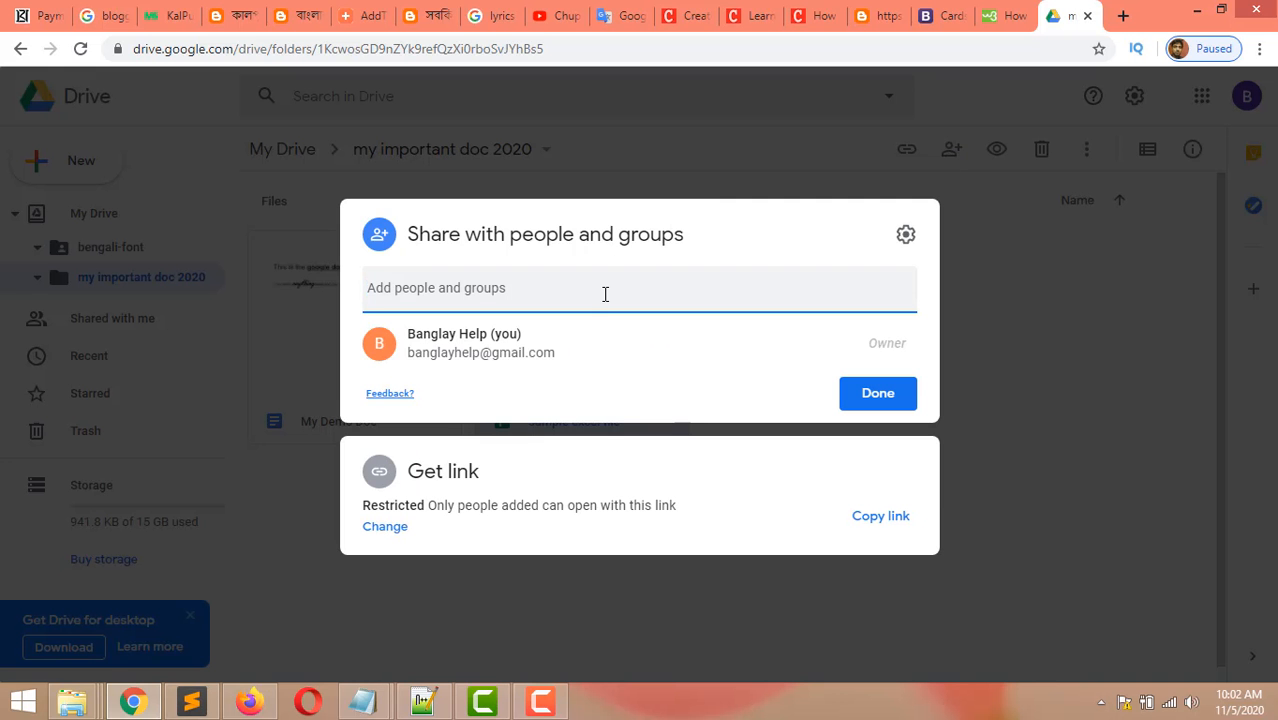
pyautogui.write('some')
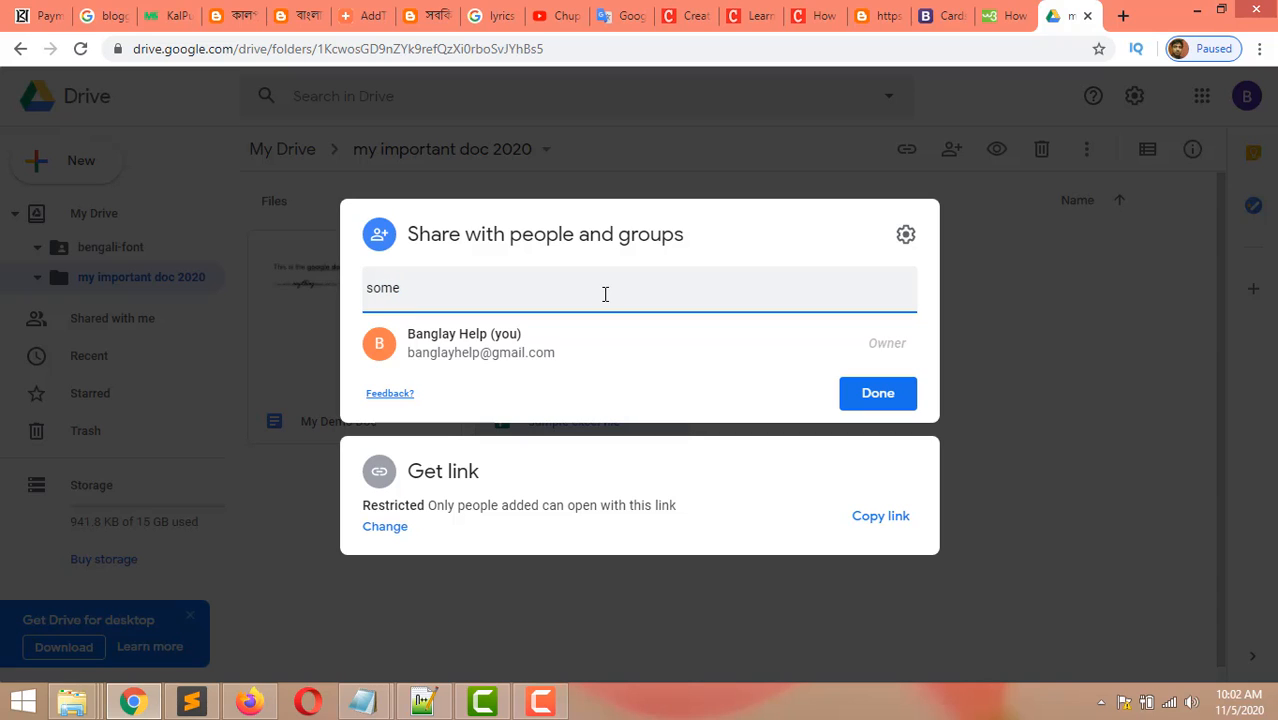
pyautogui.write('one@g')
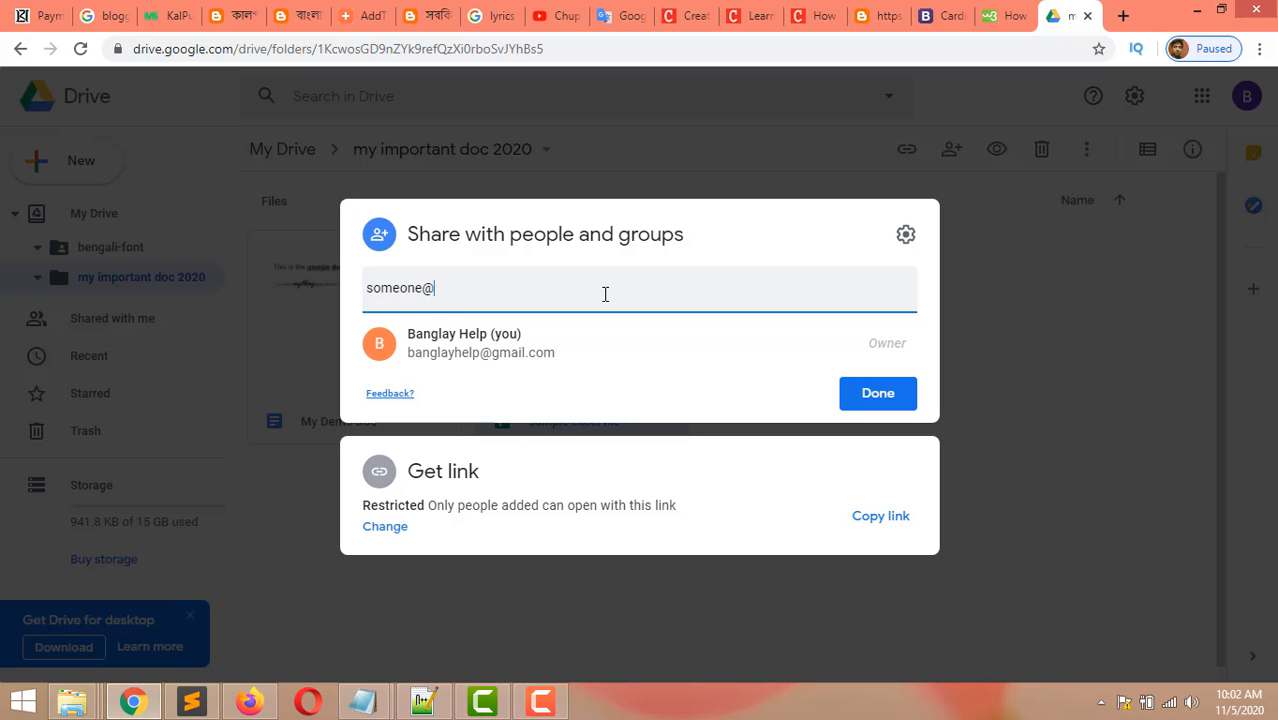